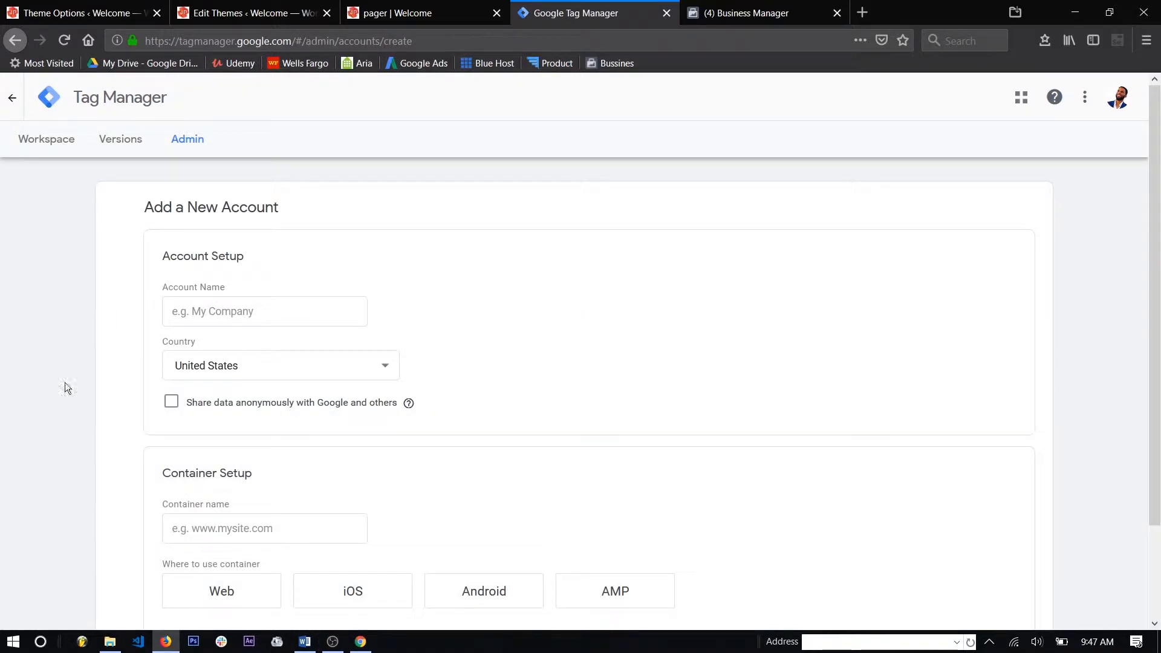
# Name the new Tag Manager account "Personal site".
pyautogui.click(207, 314)
pyautogui.write('Persen')
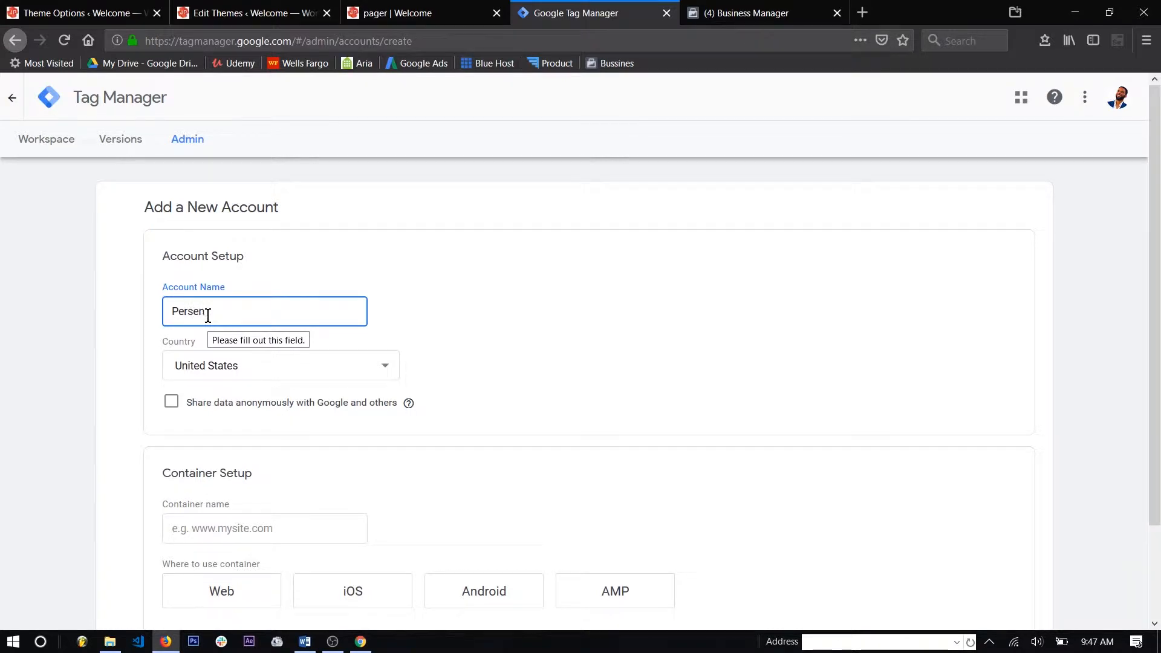
pyautogui.press('BackSpace')
pyautogui.press('BackSpace')
pyautogui.write('onal site')
pyautogui.scroll(-2, 212, 365)
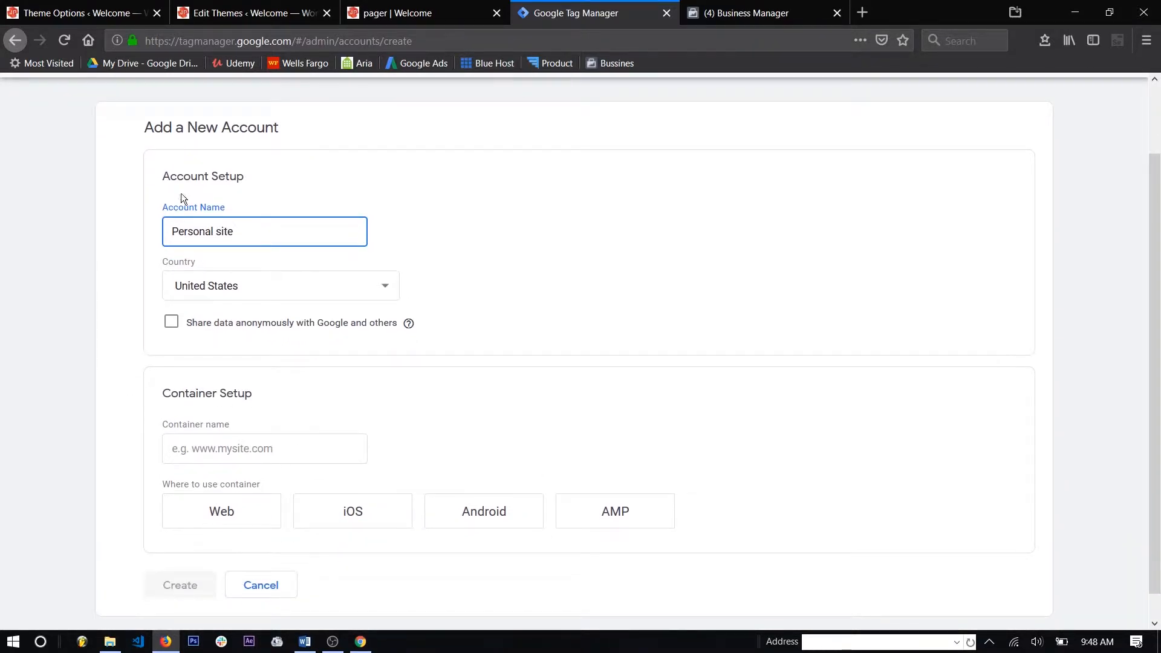
pyautogui.click(217, 447)
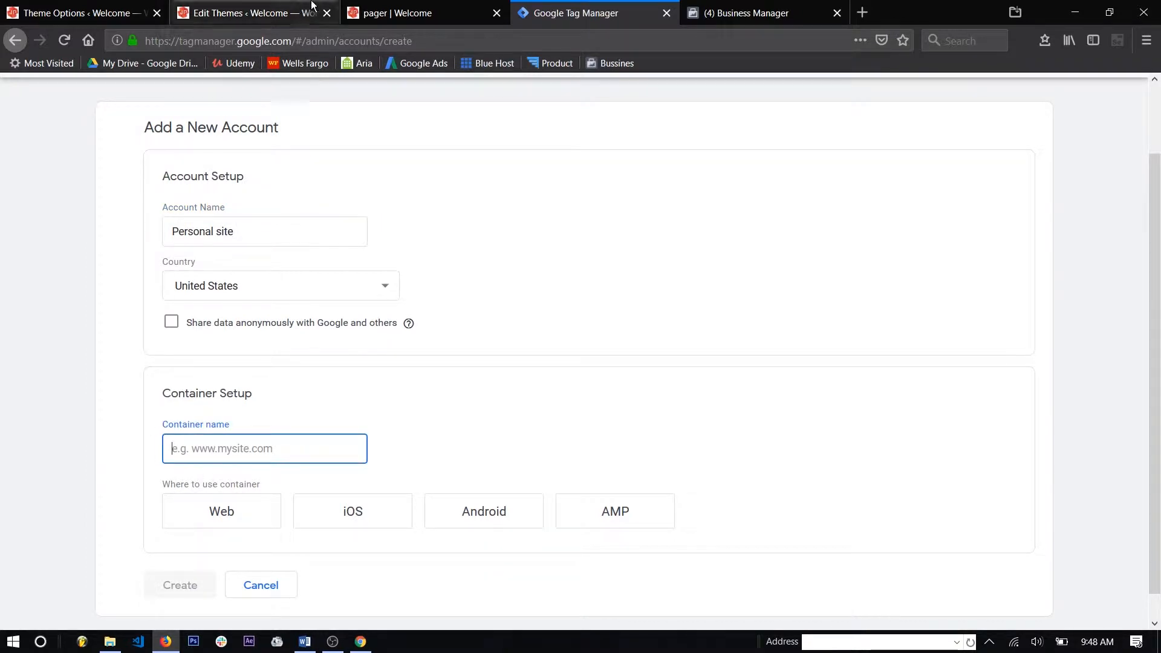
pyautogui.click(347, 15)
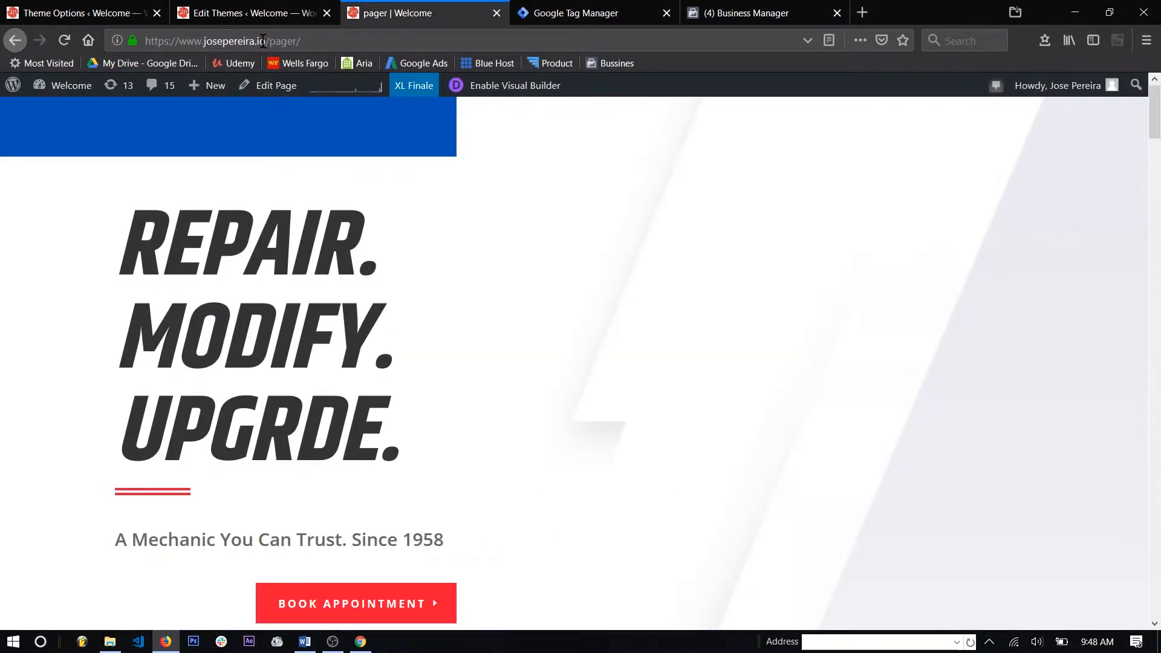
pyautogui.moveTo(264, 41); pyautogui.dragTo(87, 41)
pyautogui.hotkey('ctrl', 'c')
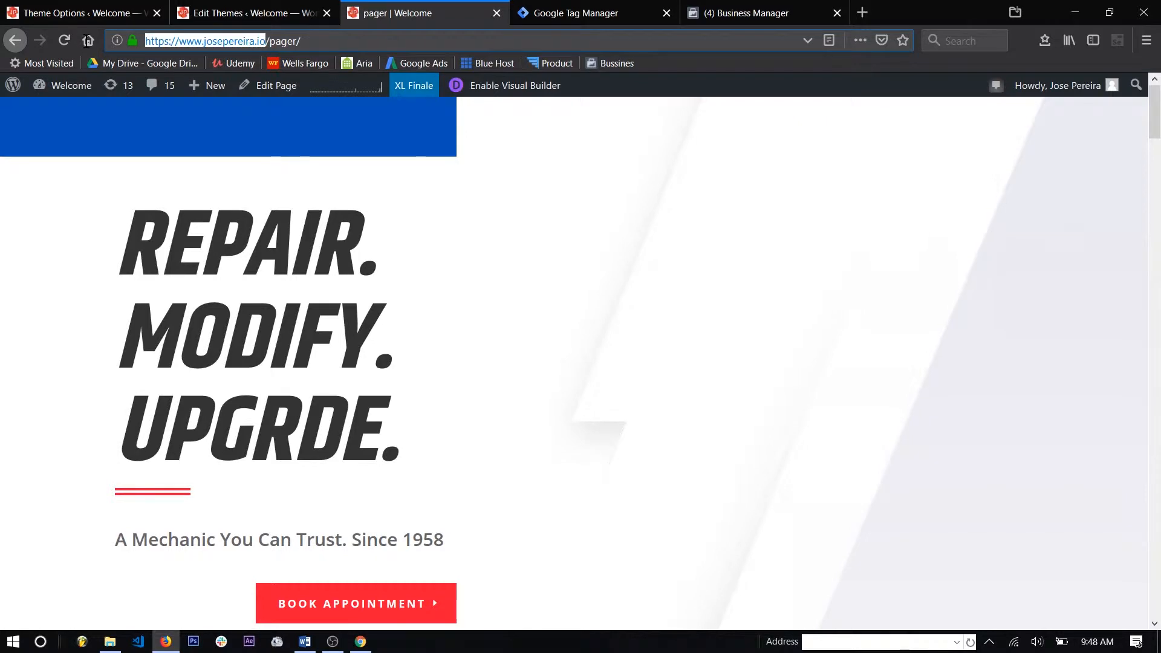
pyautogui.click(593, 6)
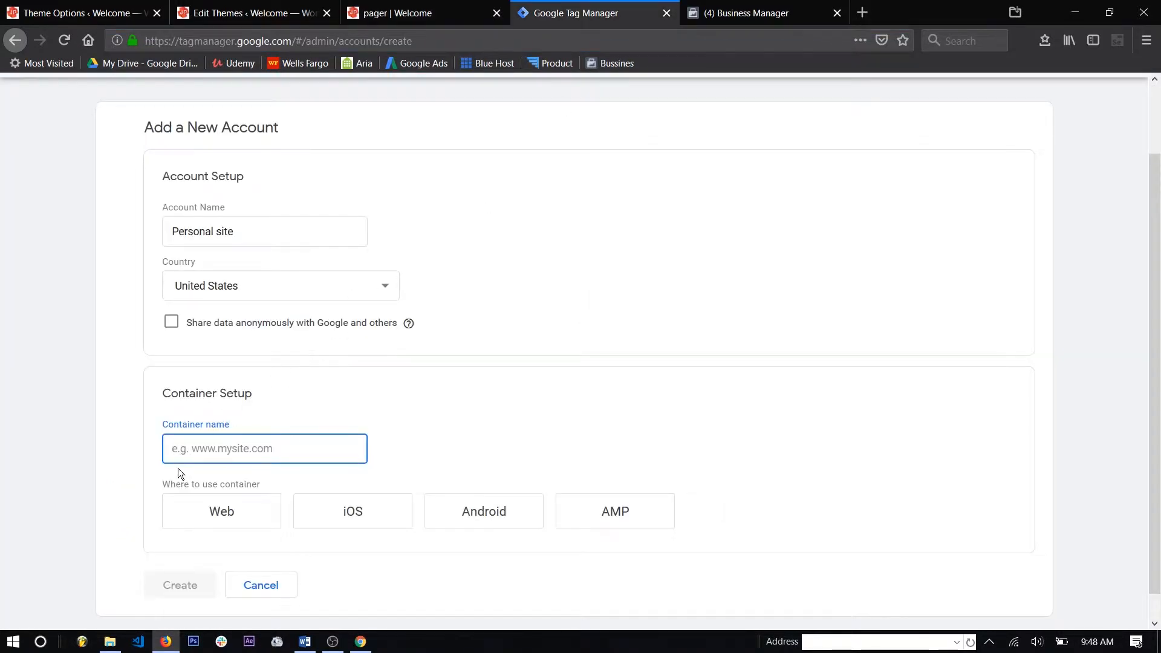
pyautogui.hotkey('ctrl', 'v')
pyautogui.click(207, 452)
pyautogui.moveTo(207, 452); pyautogui.dragTo(1, 480)
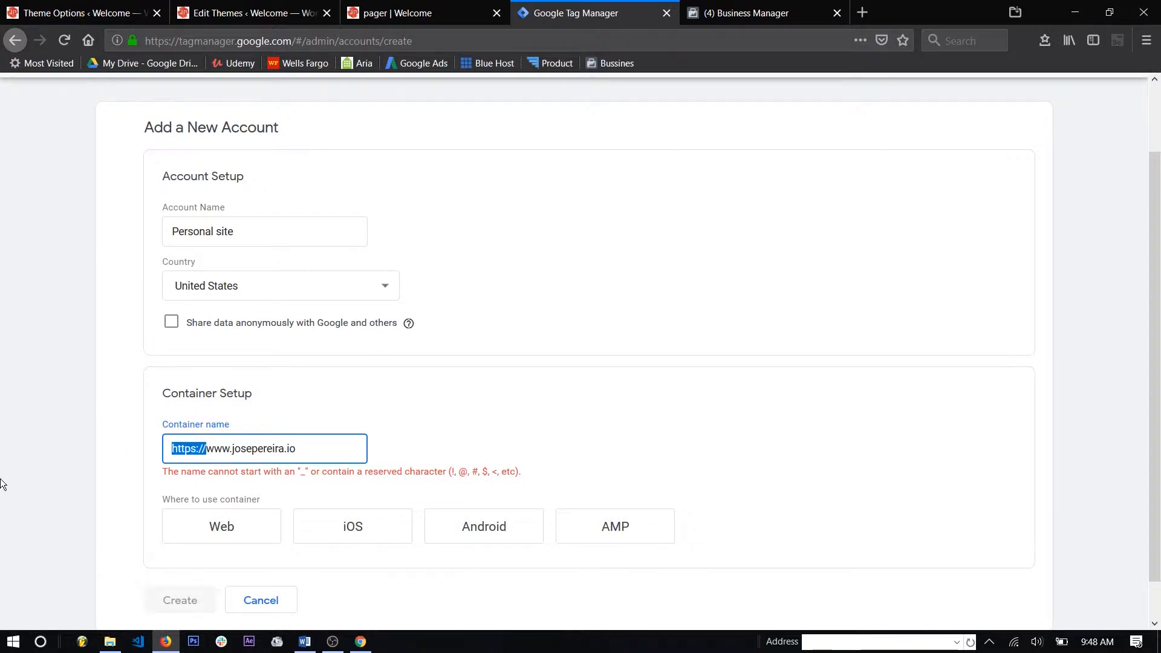
pyautogui.press('BackSpace')
pyautogui.click(288, 479)
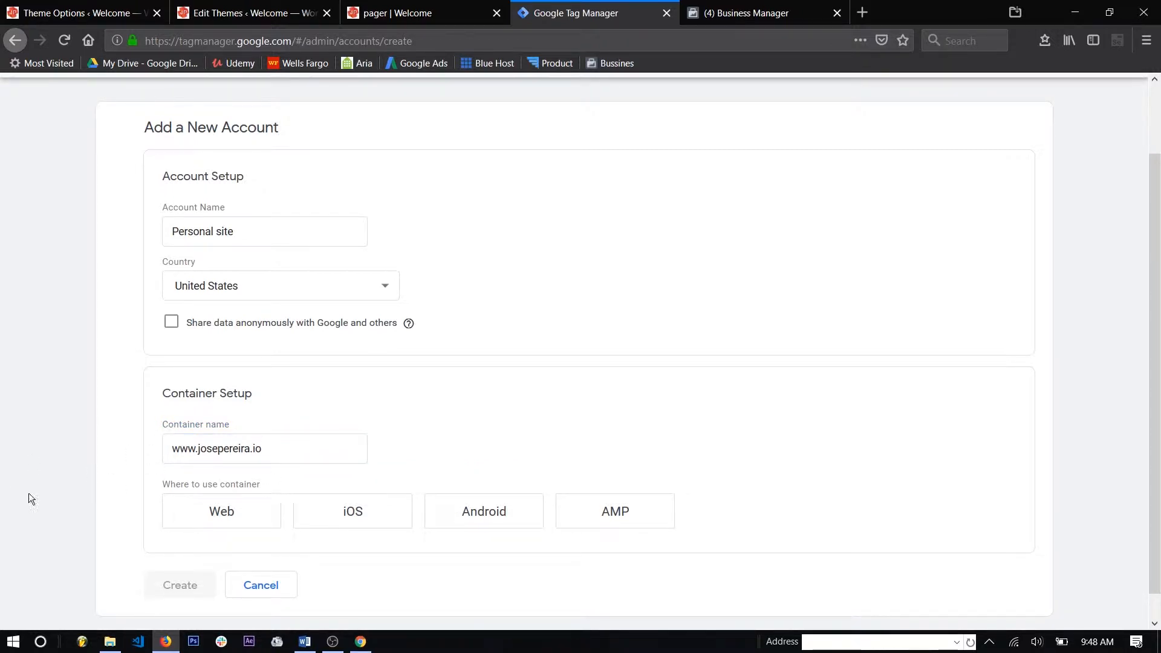
# Choose Web as the container's target and create the account, accepting the Terms of Service and the GDPR Data Processing Terms.
pyautogui.click(210, 523)
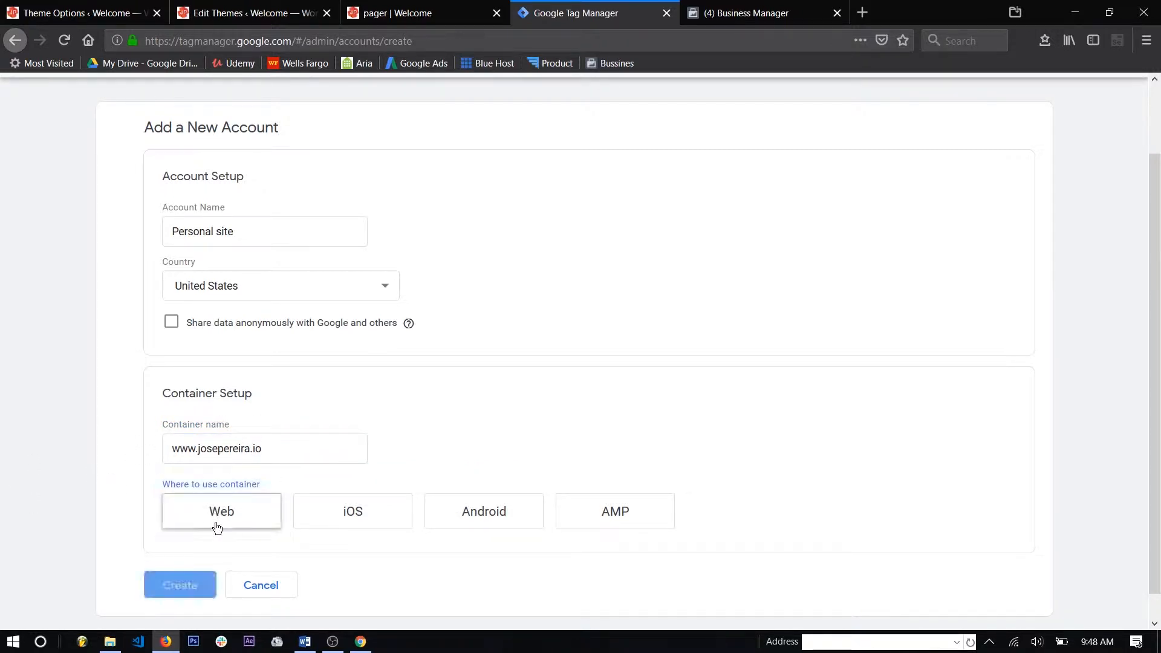
pyautogui.click(180, 586)
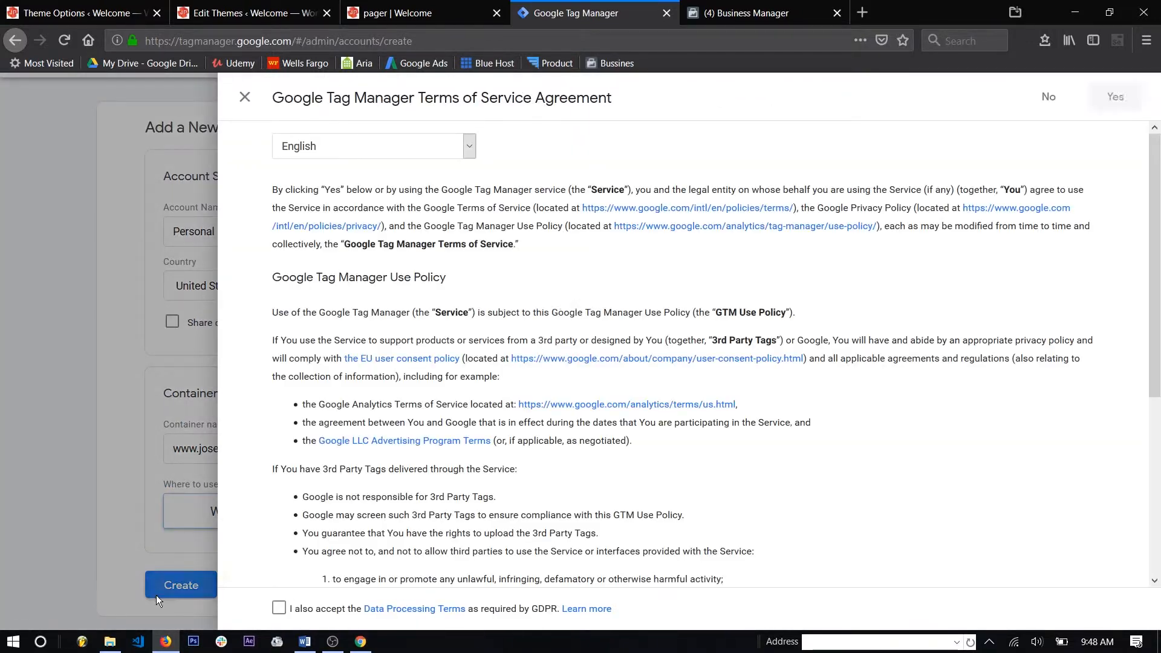
pyautogui.click(283, 611)
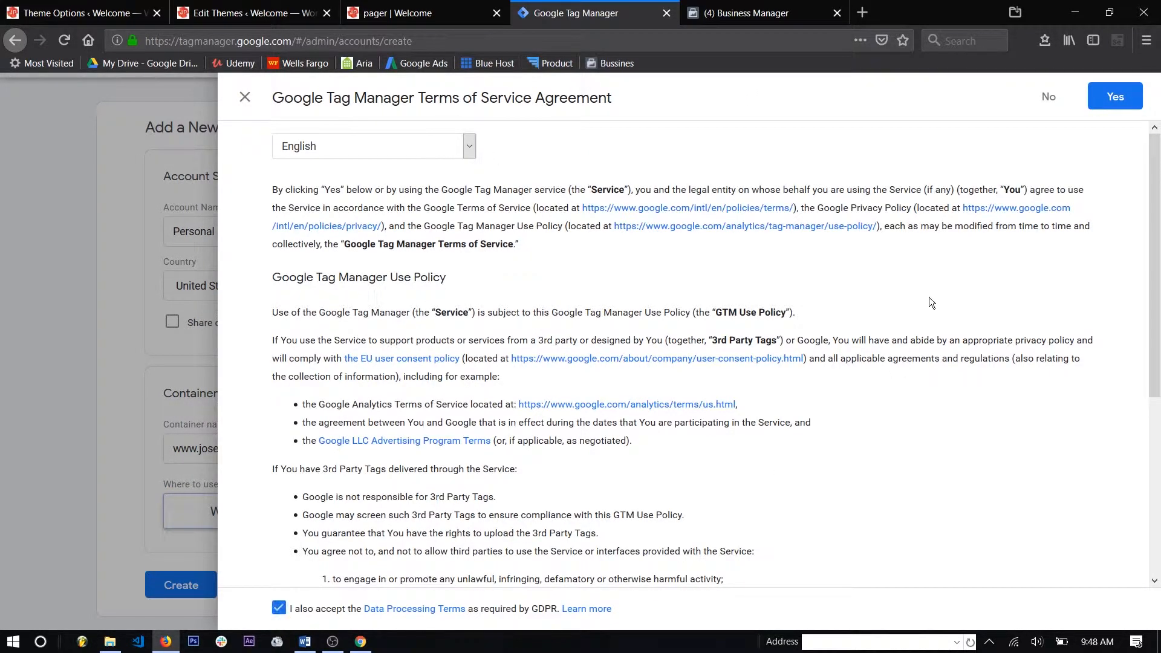
pyautogui.click(1137, 98)
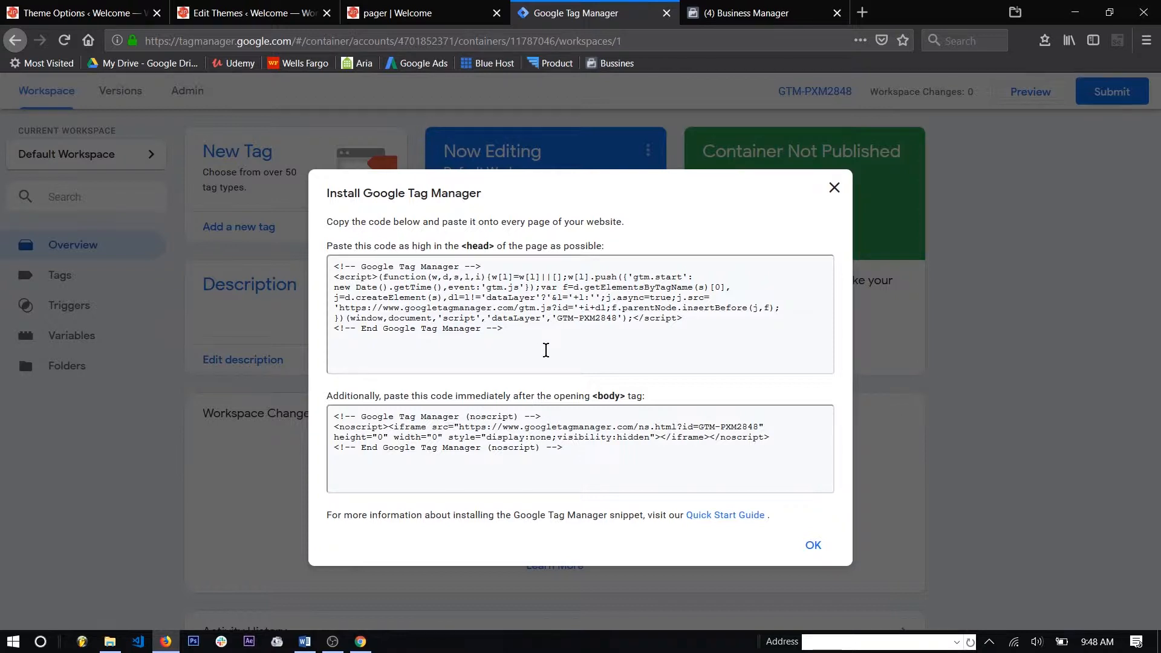
# Copy the Google Tag Manager head snippet into the Divi integration code for the <head> of the blog.
pyautogui.moveTo(503, 329); pyautogui.dragTo(331, 259)
pyautogui.hotkey('ctrl', 'c')
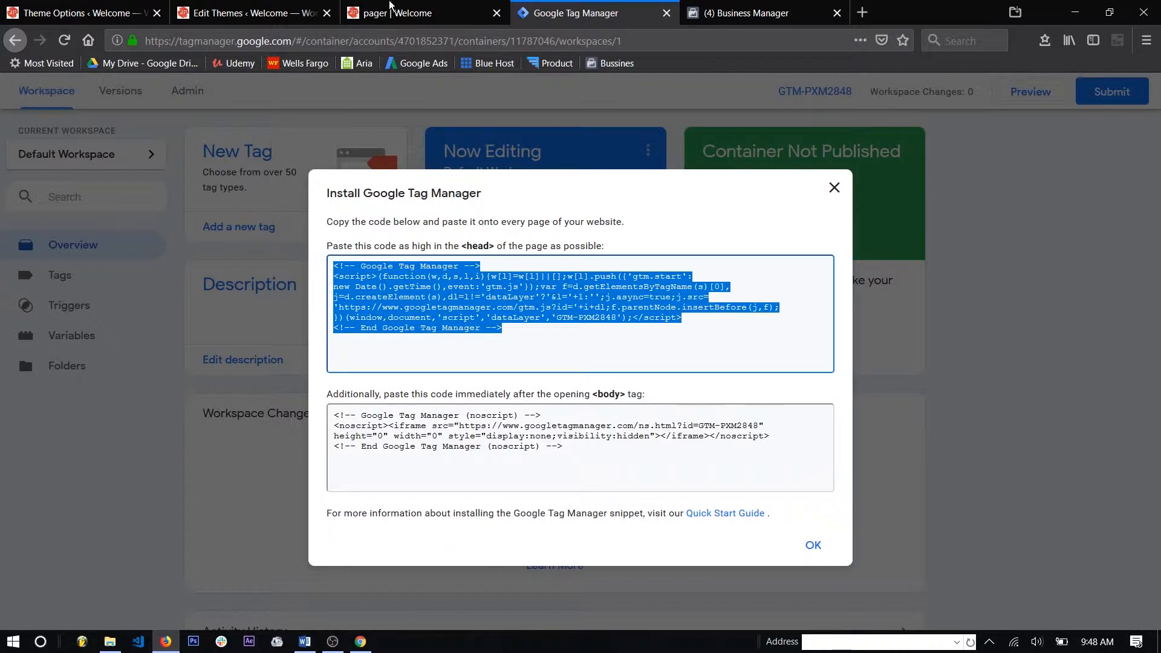
pyautogui.click(102, 7)
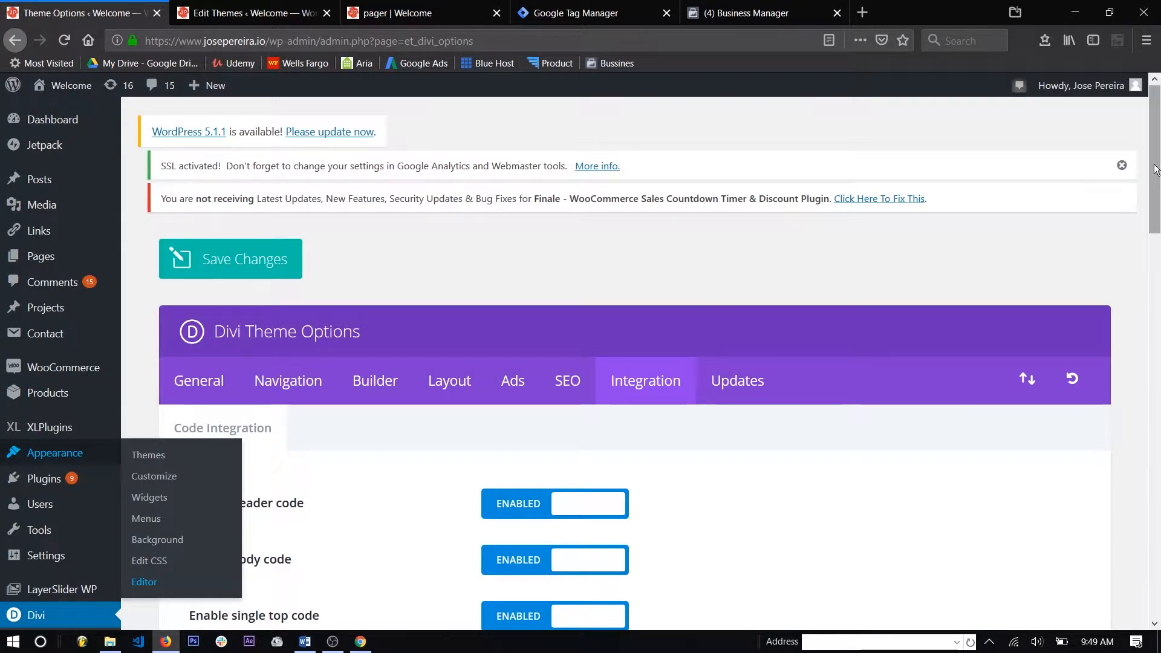
pyautogui.moveTo(1155, 166); pyautogui.dragTo(1154, 329)
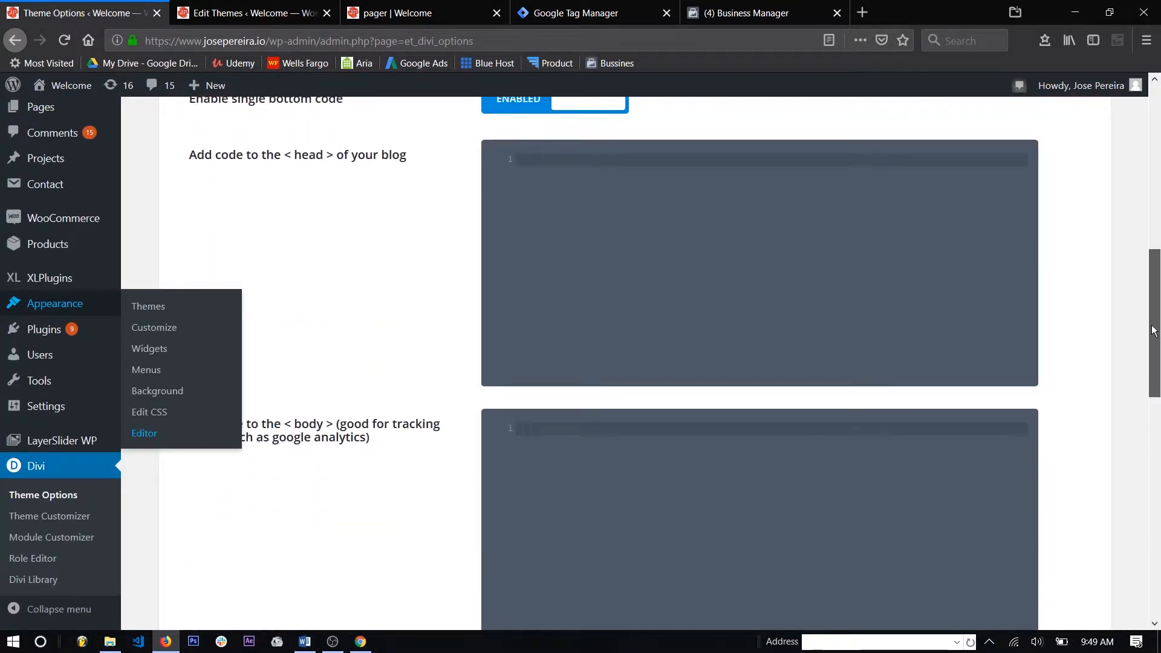
pyautogui.moveTo(1078, 326); pyautogui.dragTo(1101, 338)
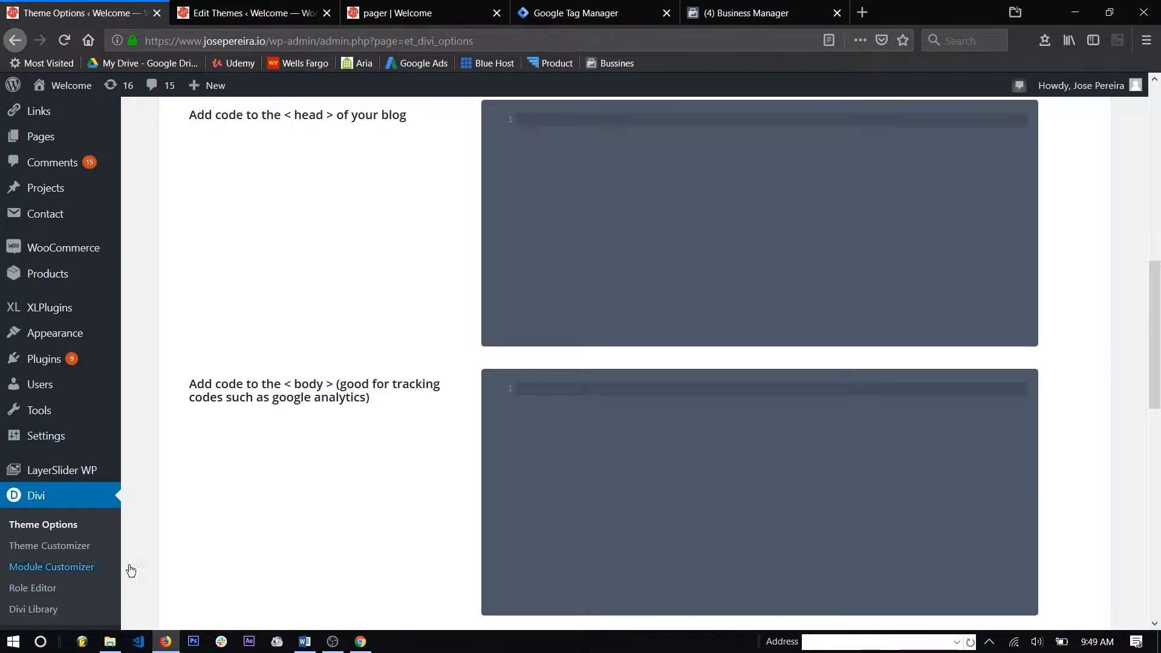
pyautogui.scroll(10, 355, 497)
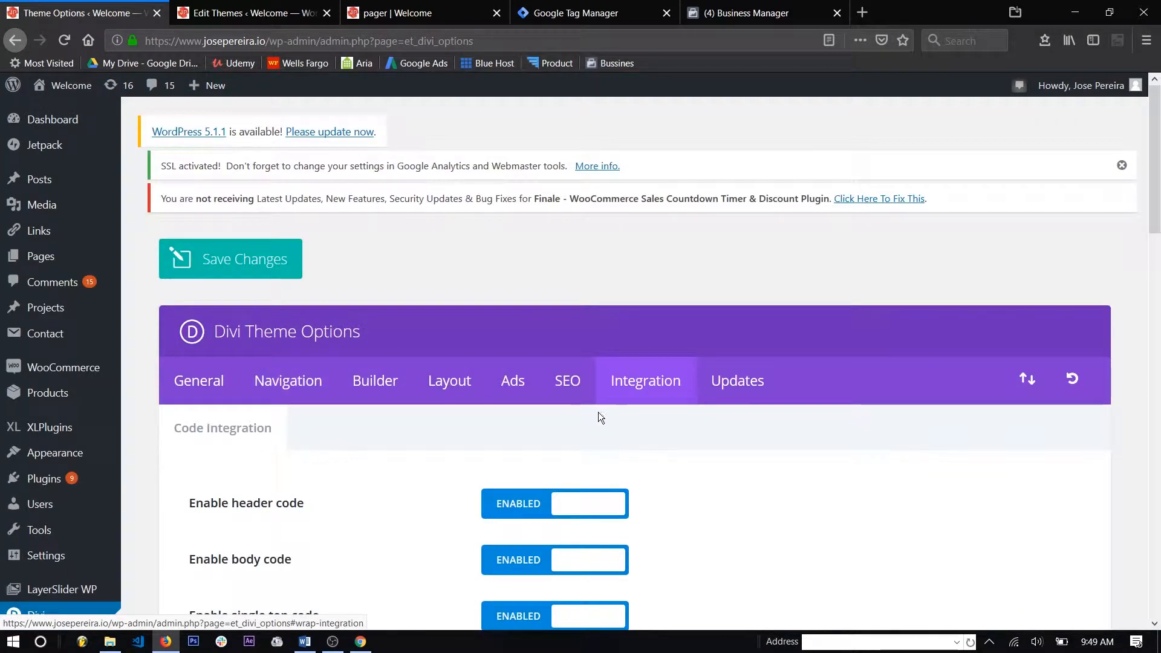
pyautogui.scroll(-4, 372, 446)
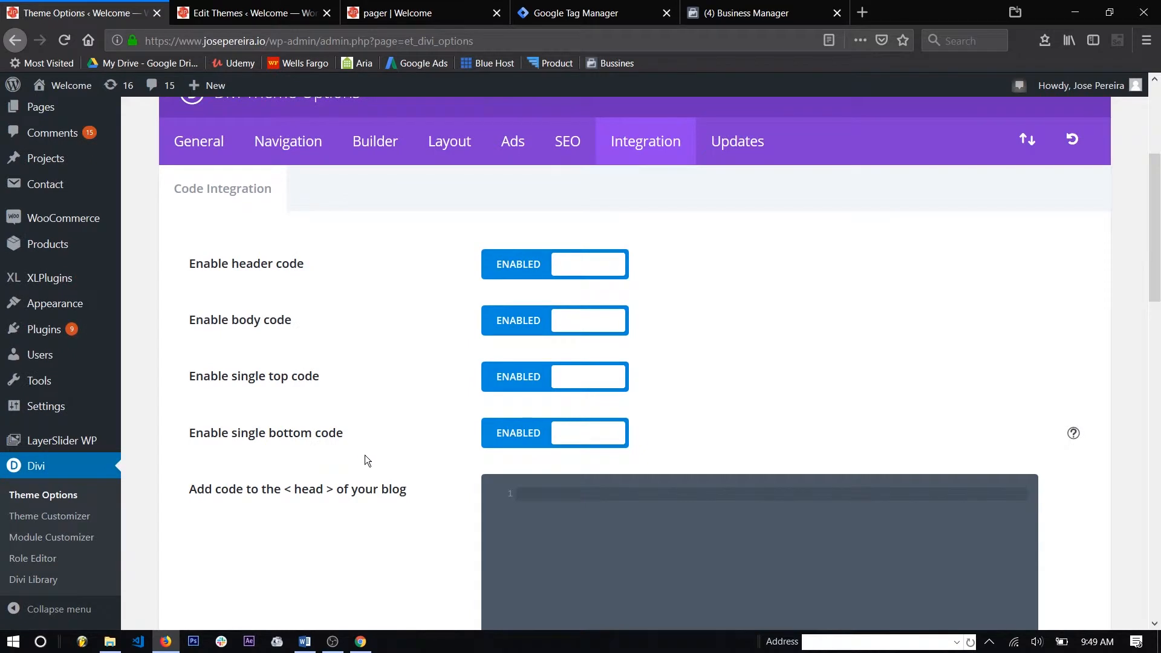
pyautogui.scroll(-1, 521, 441)
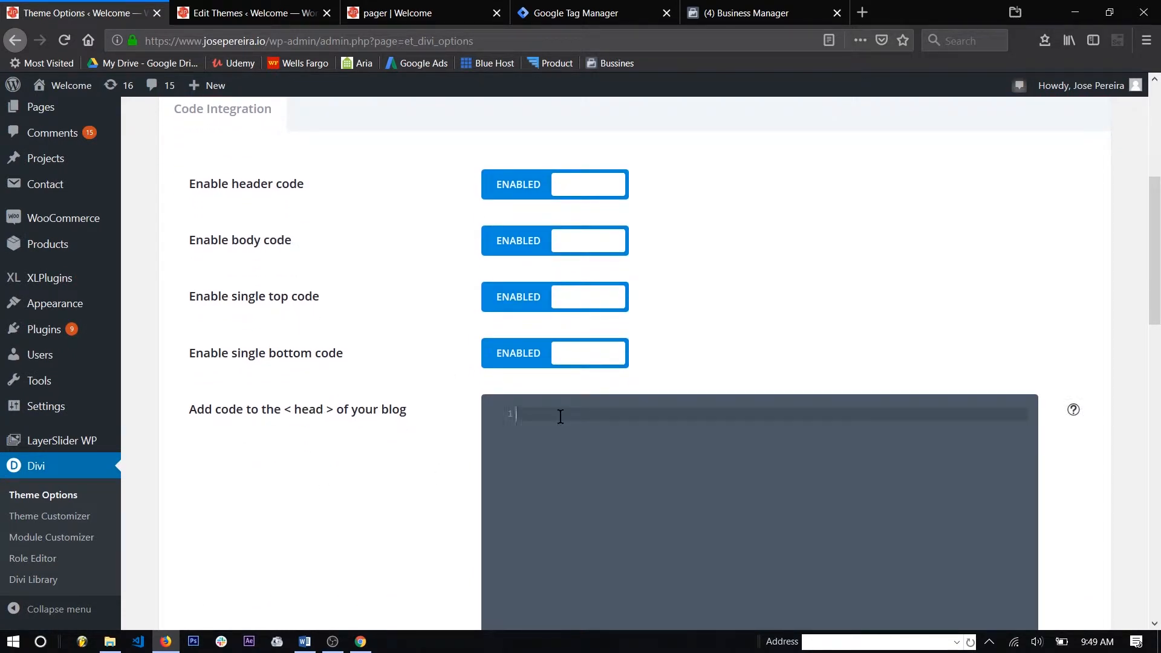
pyautogui.hotkey('ctrl', 'v')
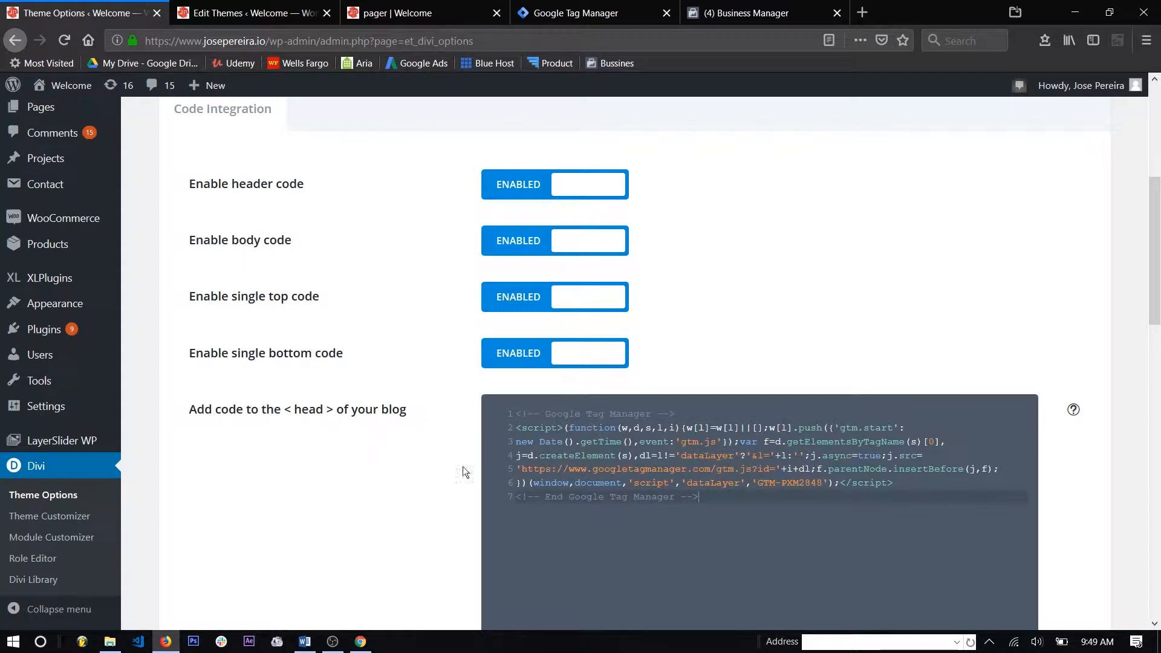
# Copy the Google Tag Manager noscript snippet into the Divi integration code for the <body>.
pyautogui.click(589, 13)
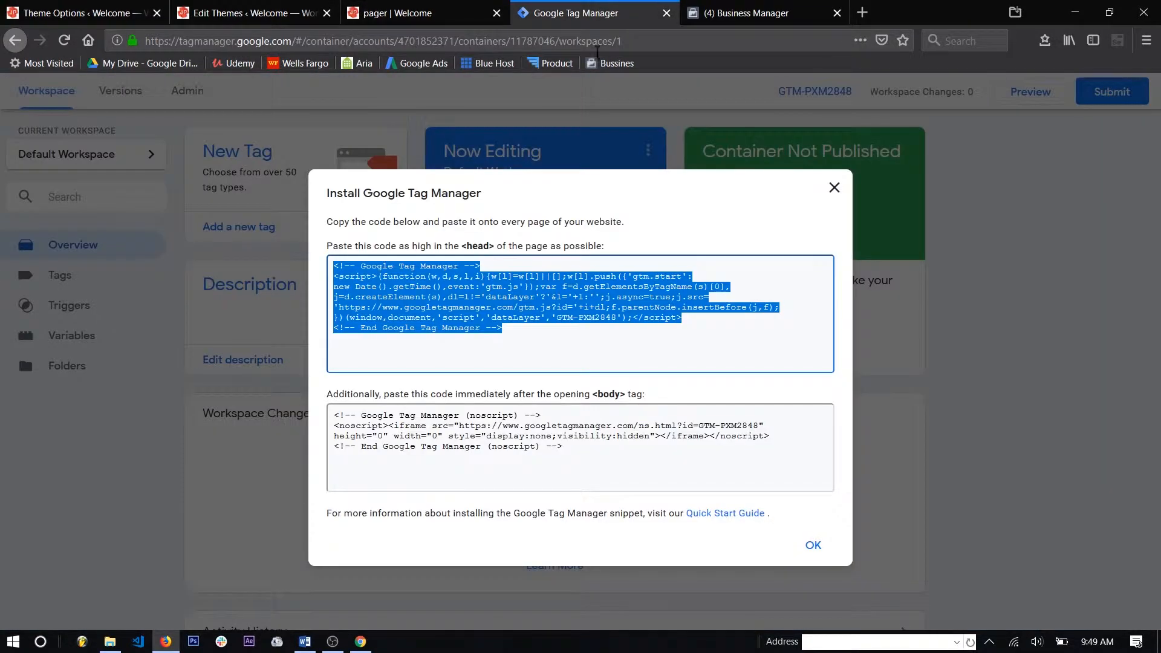
pyautogui.moveTo(603, 451); pyautogui.dragTo(315, 414)
pyautogui.hotkey('ctrl', 'c')
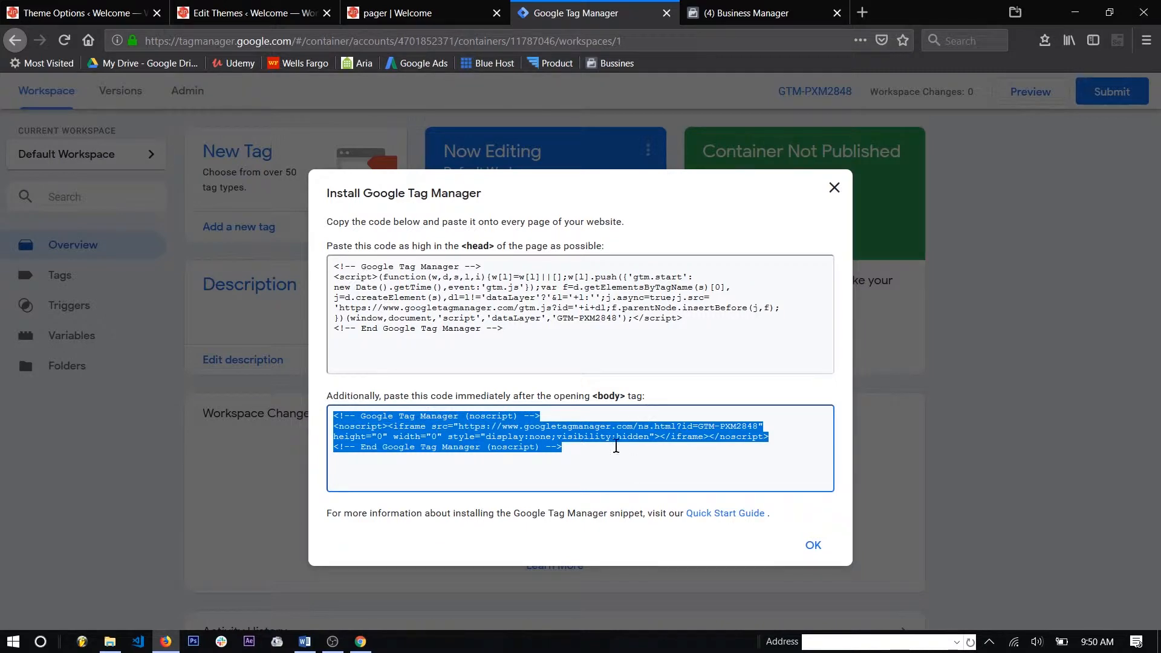
pyautogui.click(84, 14)
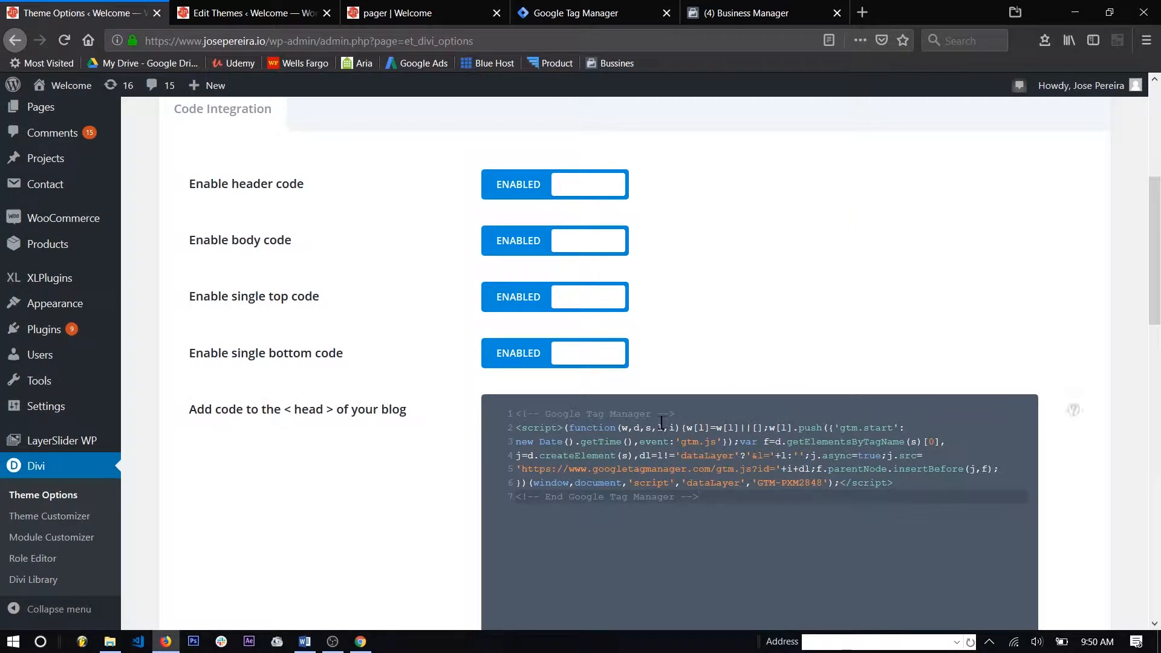
pyautogui.scroll(-2, 562, 398)
pyautogui.scroll(-2, 562, 399)
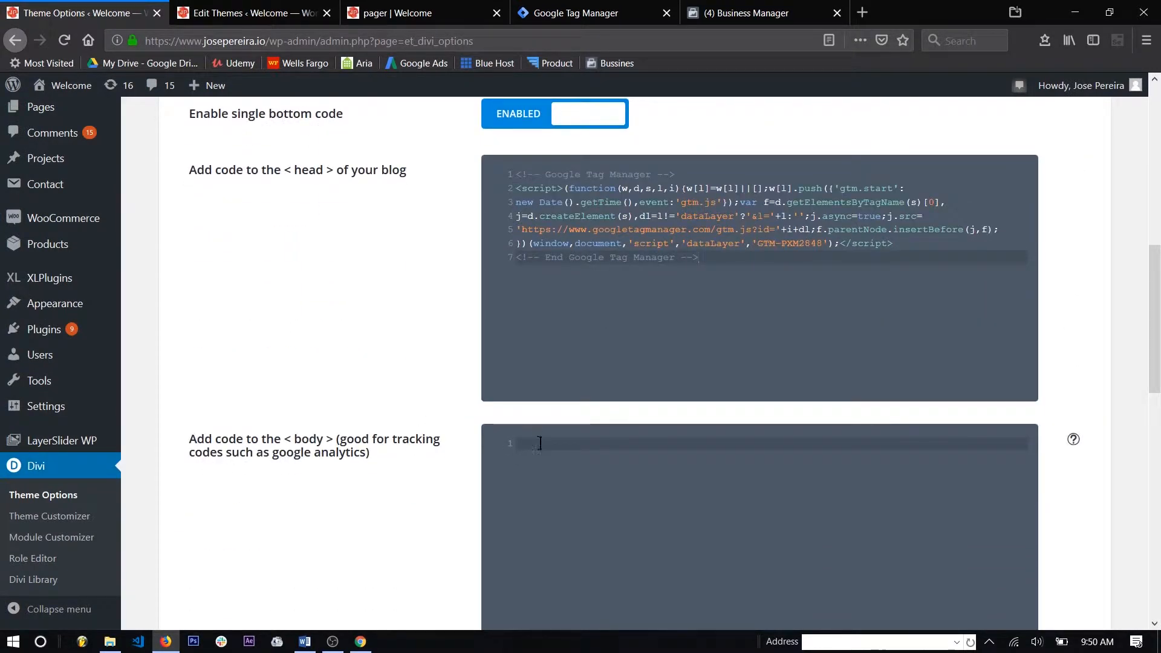
pyautogui.hotkey('ctrl', 'v')
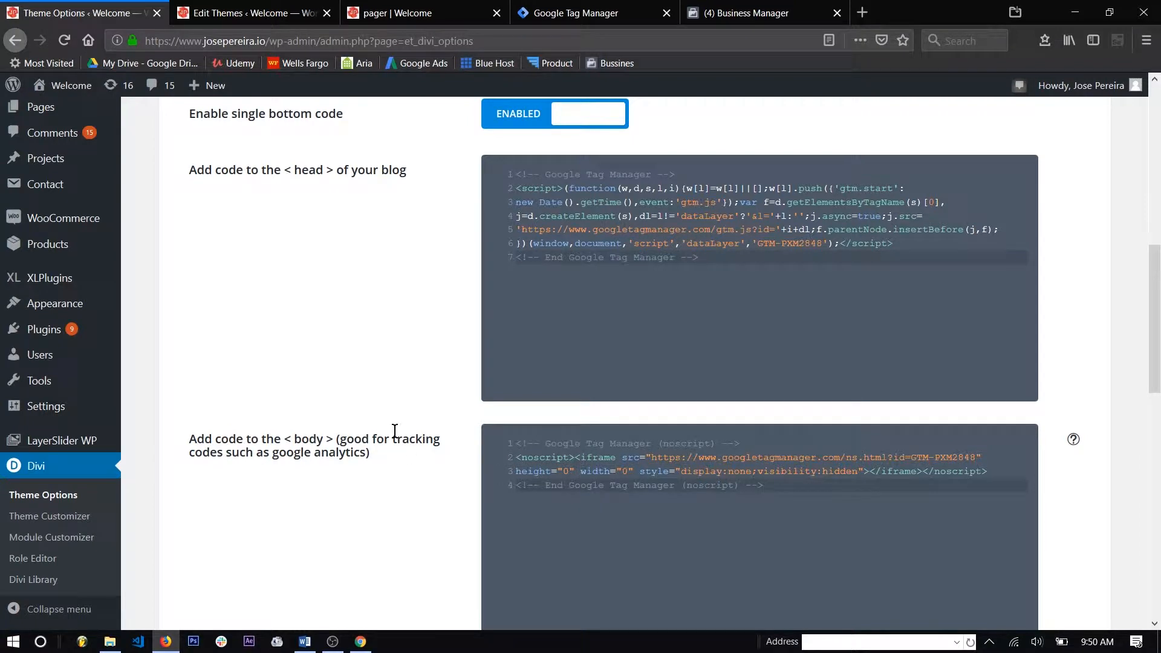
# Save the Divi theme option changes and let the browser save the site login.
pyautogui.scroll(-1, 674, 278)
pyautogui.scroll(-8, 672, 277)
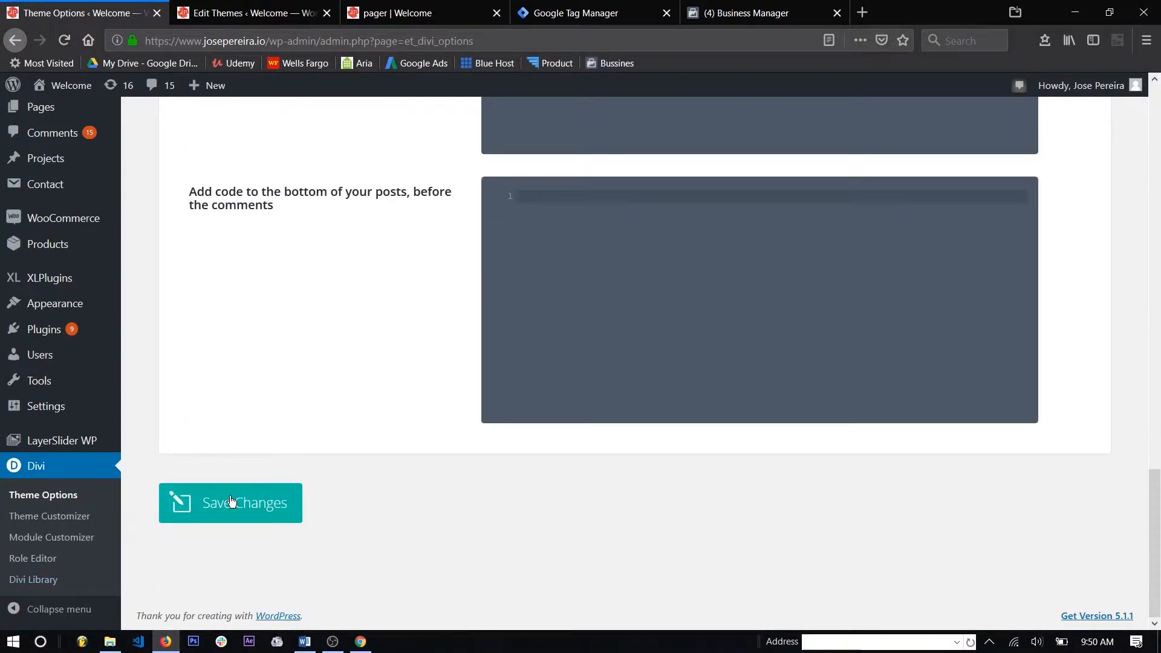
pyautogui.click(230, 502)
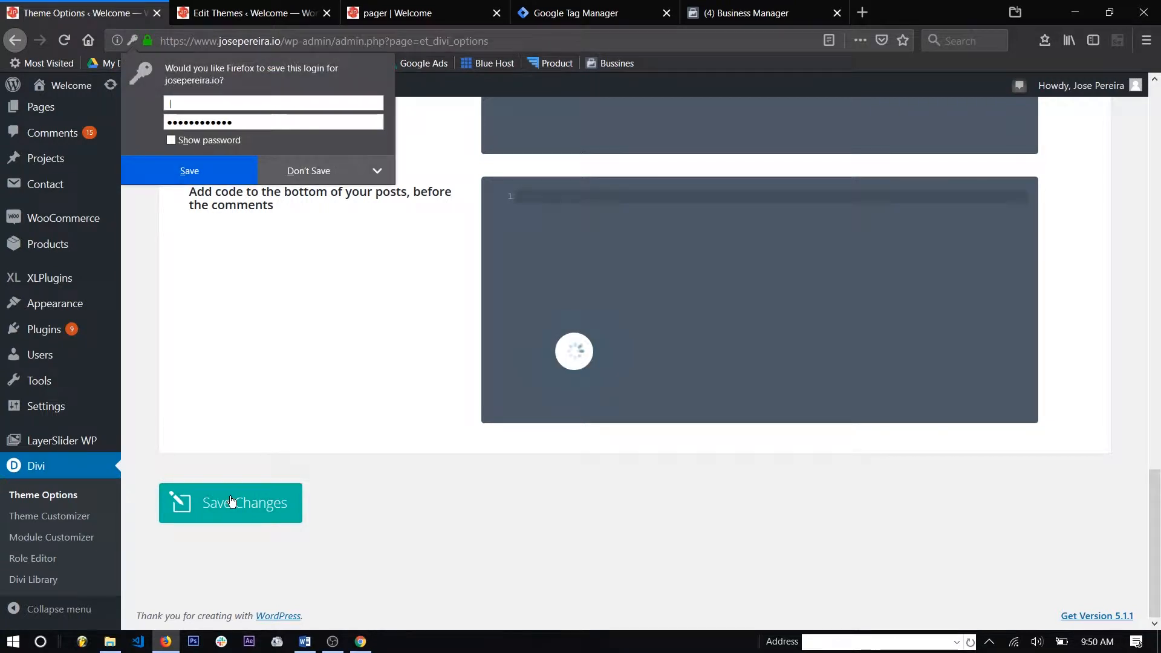
pyautogui.click(230, 177)
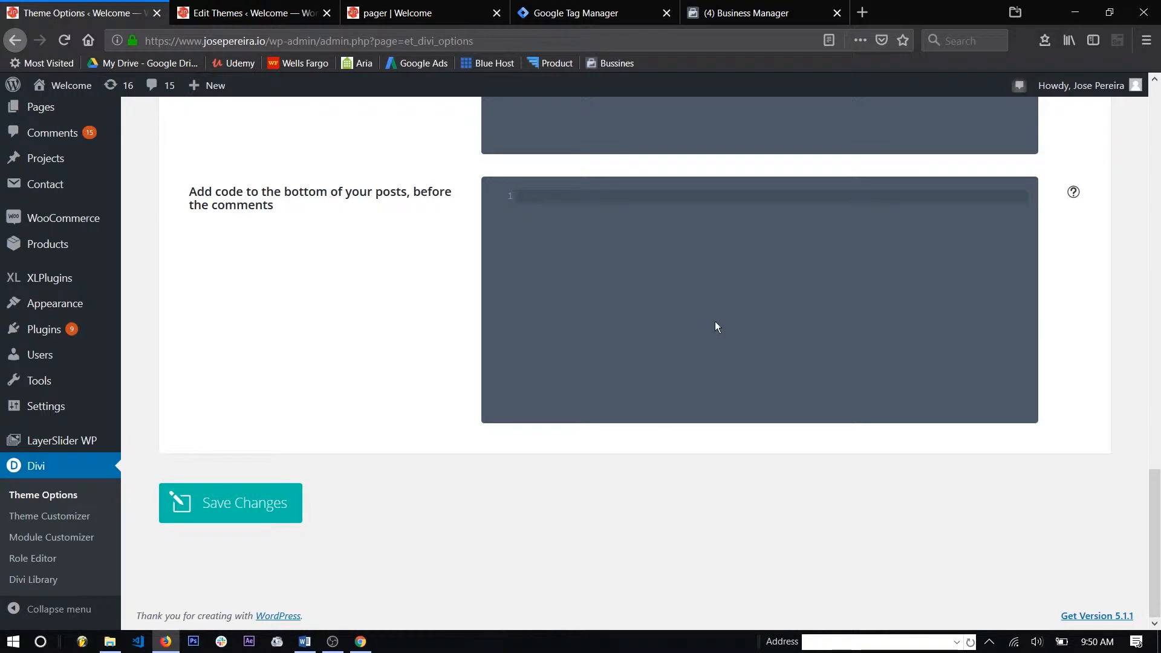
# Review the head and body snippets in Divi, and close the Install Google Tag Manager instructions.
pyautogui.moveTo(82, 303)
pyautogui.scroll(2, 430, 275)
pyautogui.scroll(8, 760, 154)
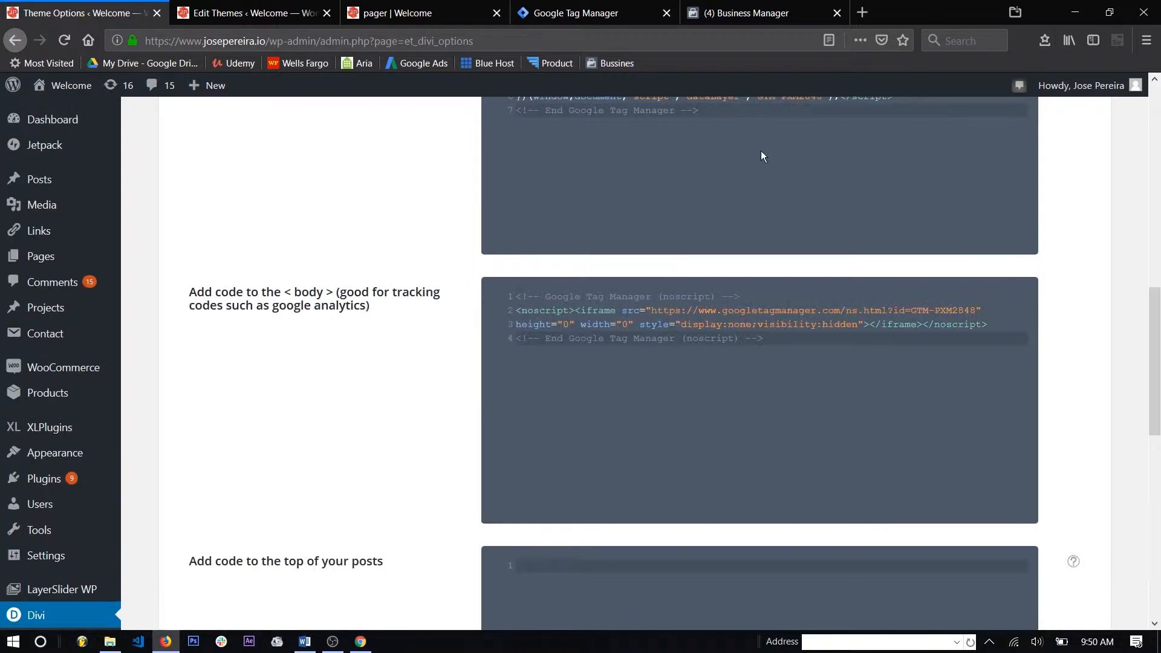
pyautogui.scroll(3, 760, 156)
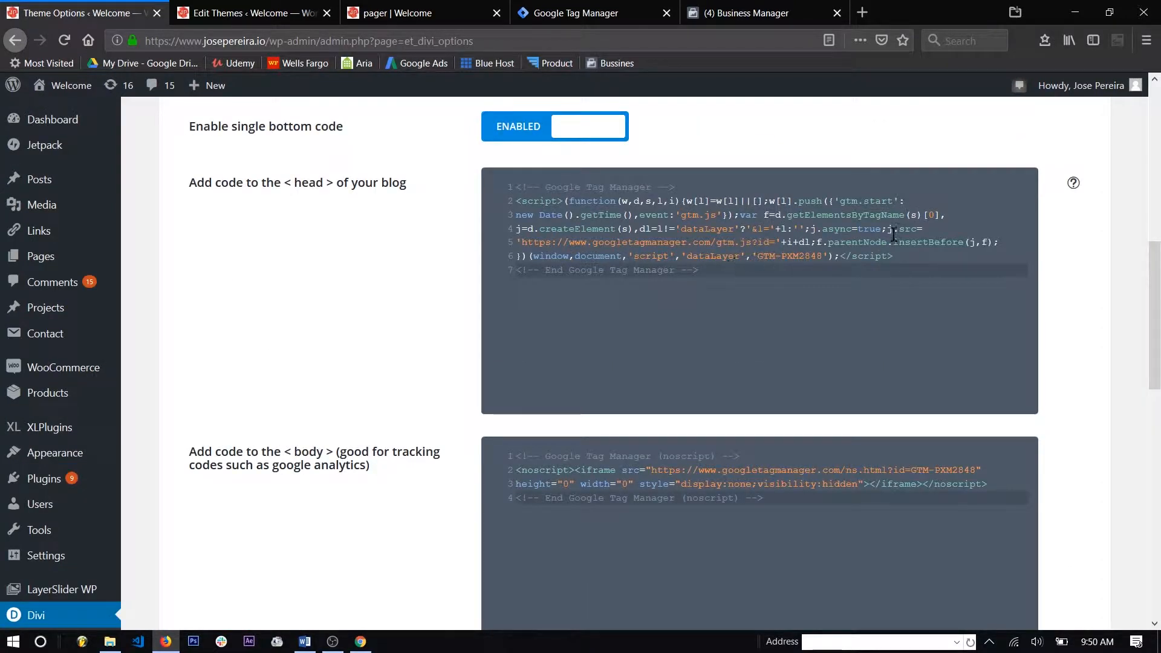
pyautogui.click(561, 13)
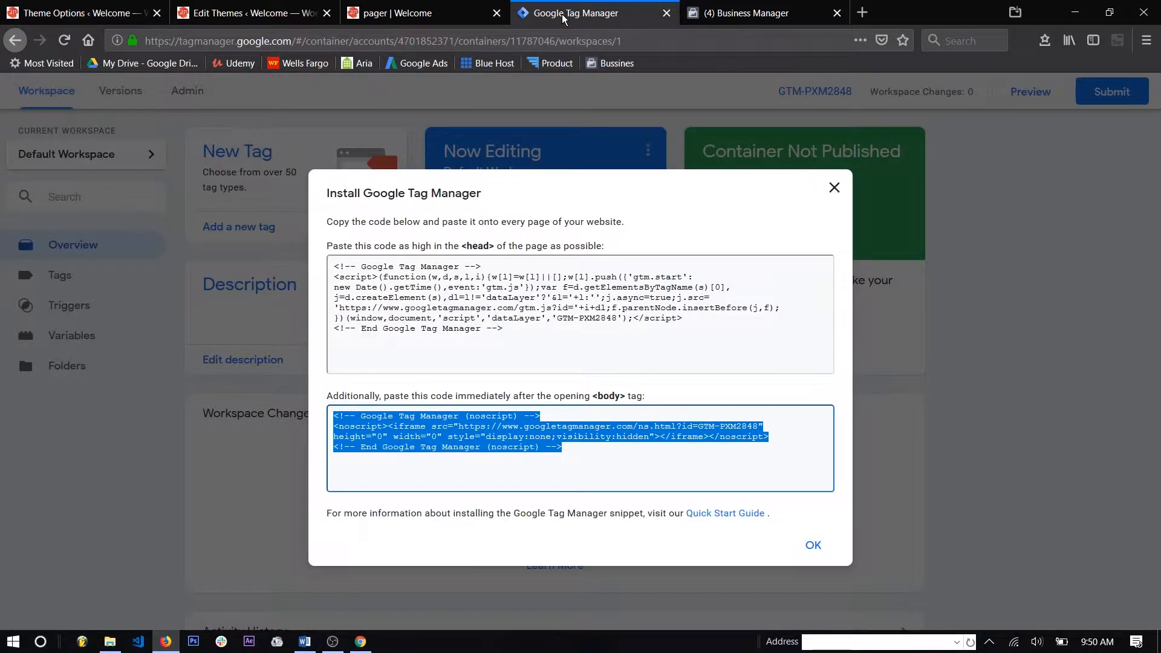
pyautogui.click(834, 188)
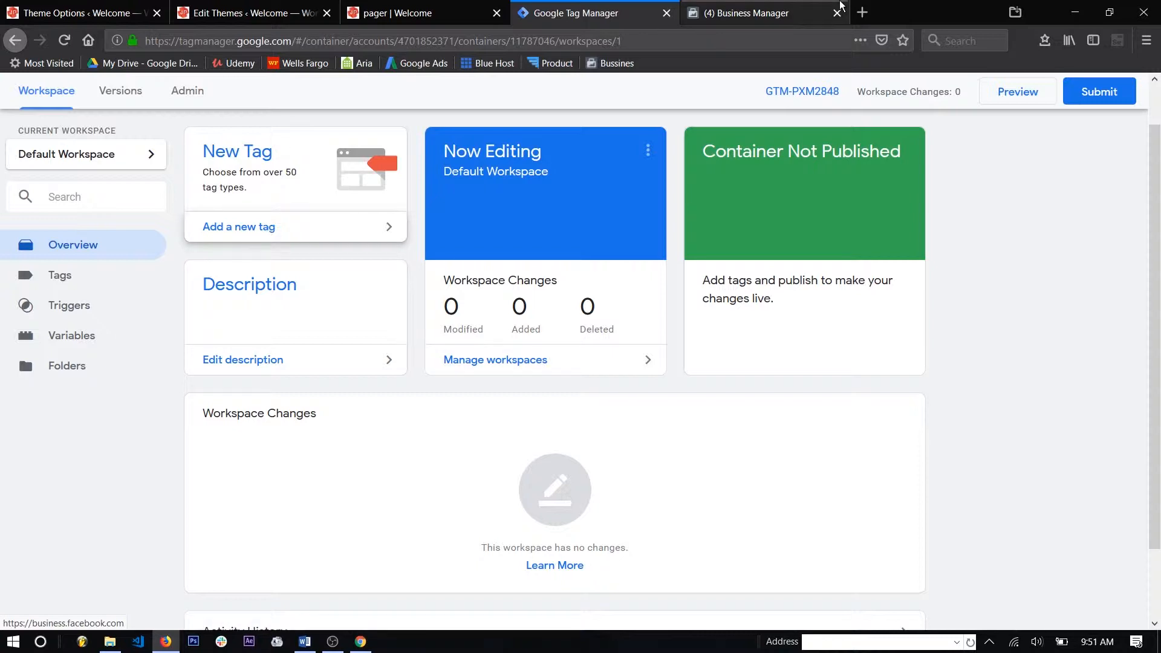
# Switch from Google Tag Manager to the Facebook Business Manager home page.
pyautogui.click(774, 6)
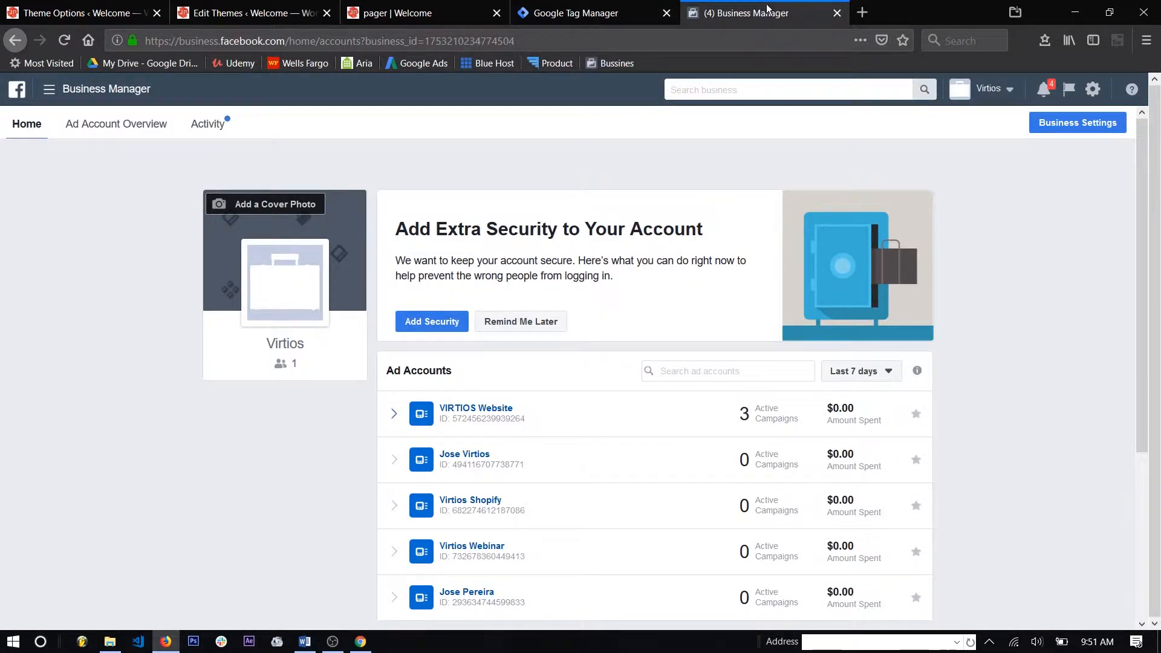
pyautogui.click(602, 14)
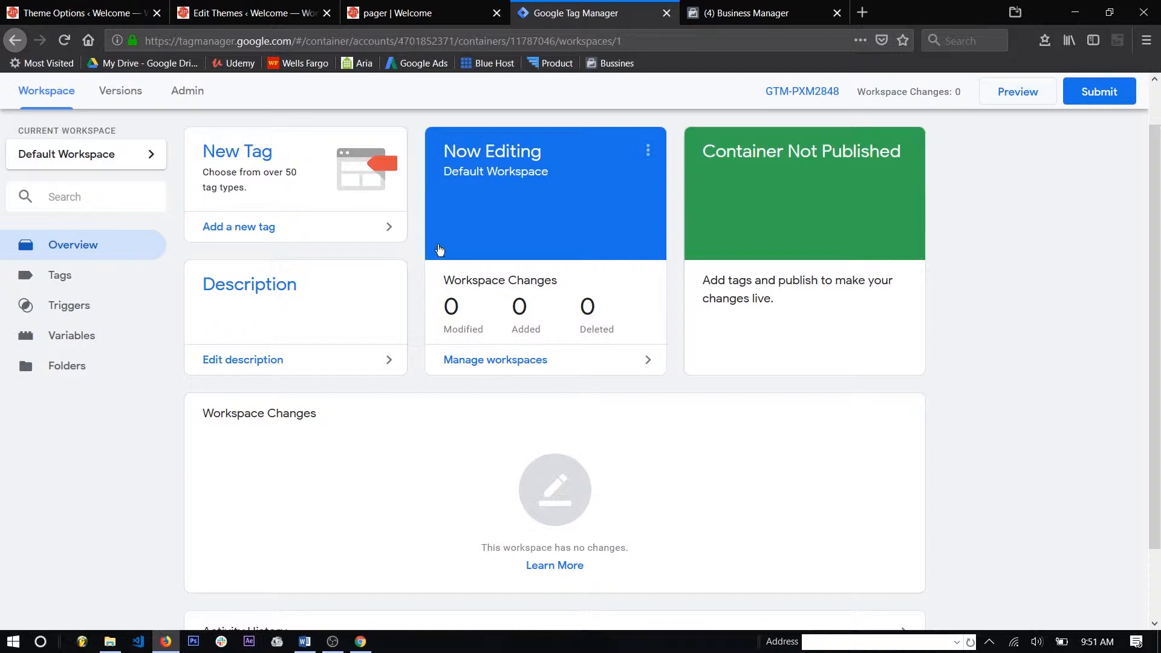
pyautogui.click(716, 16)
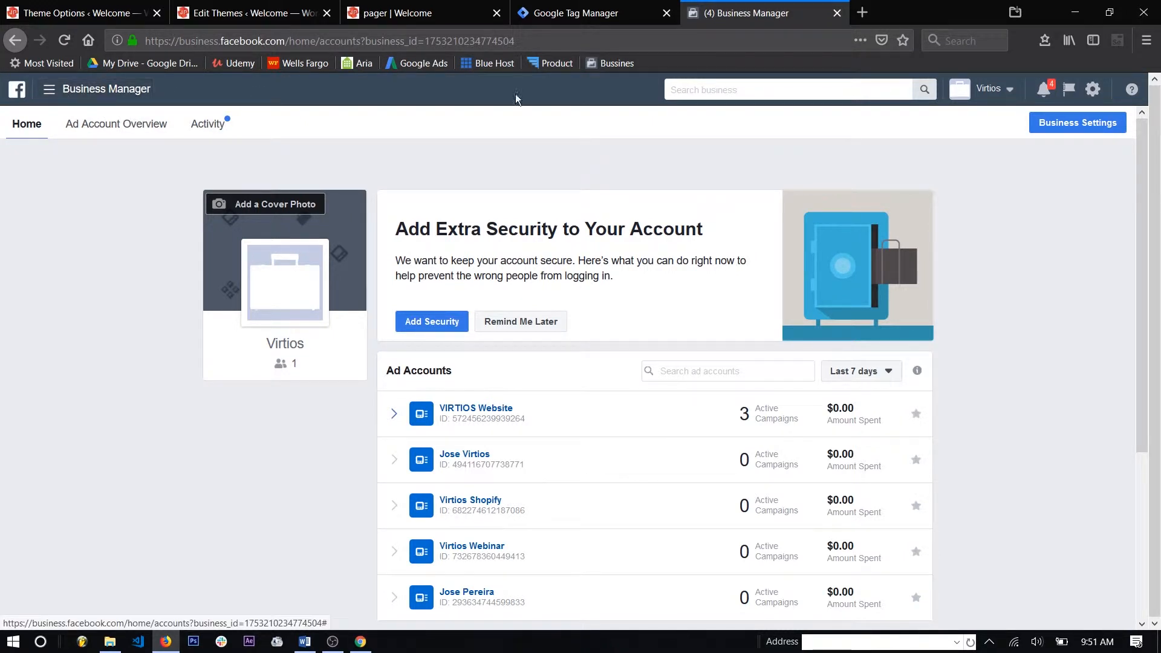
# Switch from the Virtios business to the personal ad account and open its Facebook Pixels page in Events Manager.
pyautogui.click(989, 90)
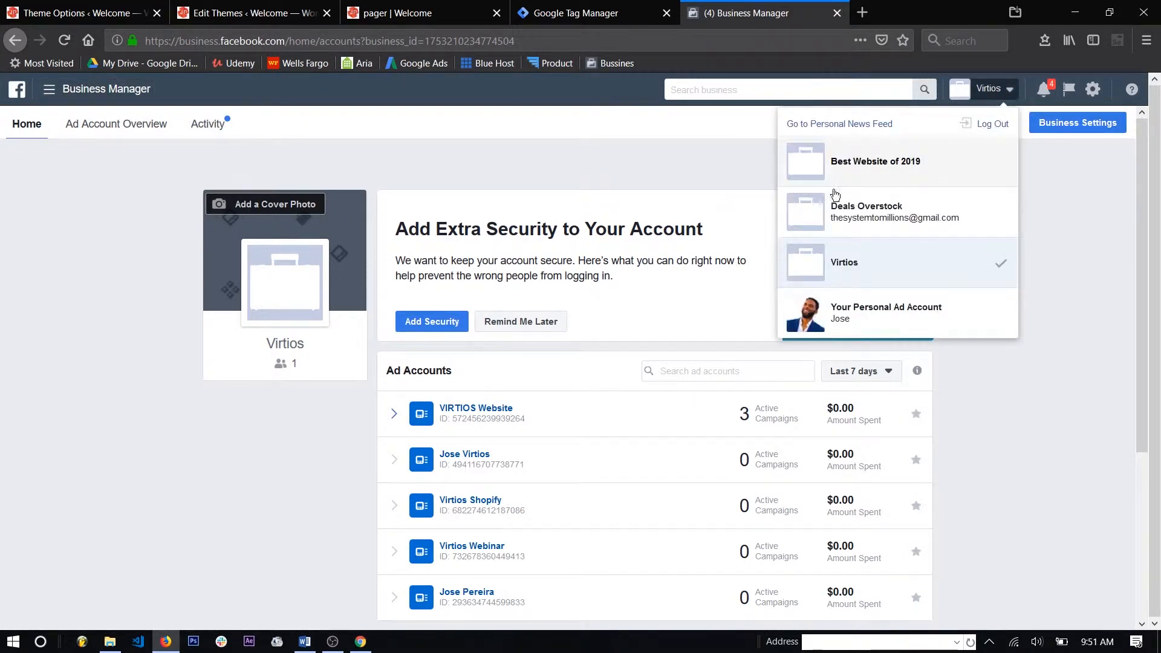
pyautogui.click(880, 313)
pyautogui.click(87, 91)
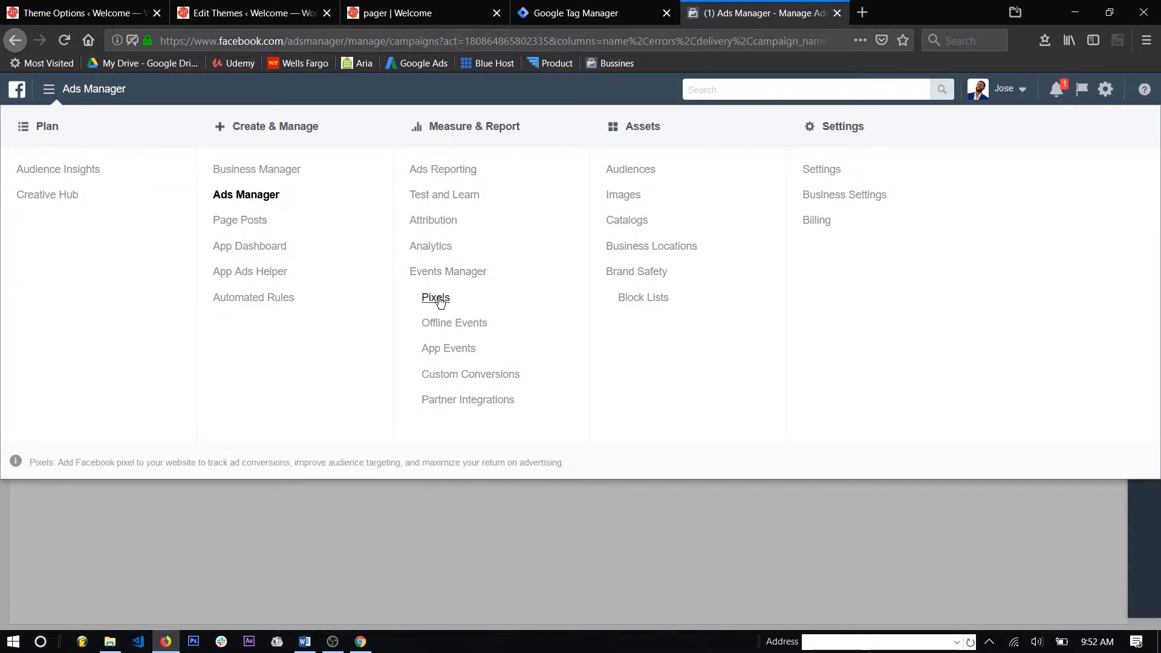
pyautogui.click(436, 297)
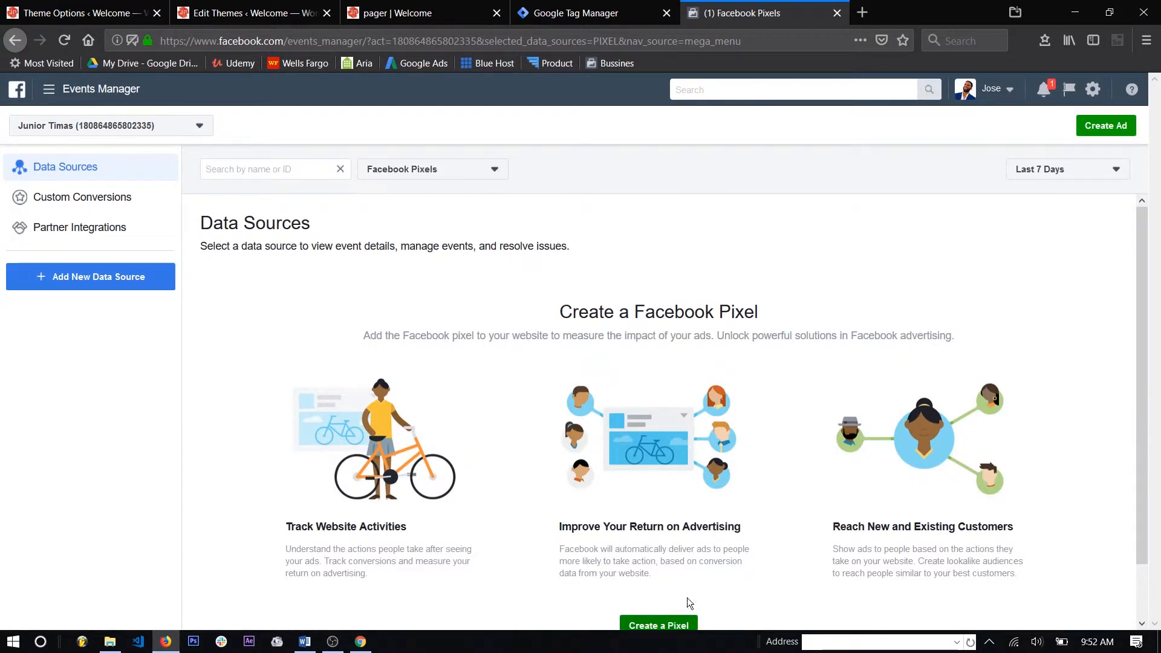
# Start creating a Facebook pixel and name it with the site owner's full name followed by "Site".
pyautogui.scroll(-1, 710, 532)
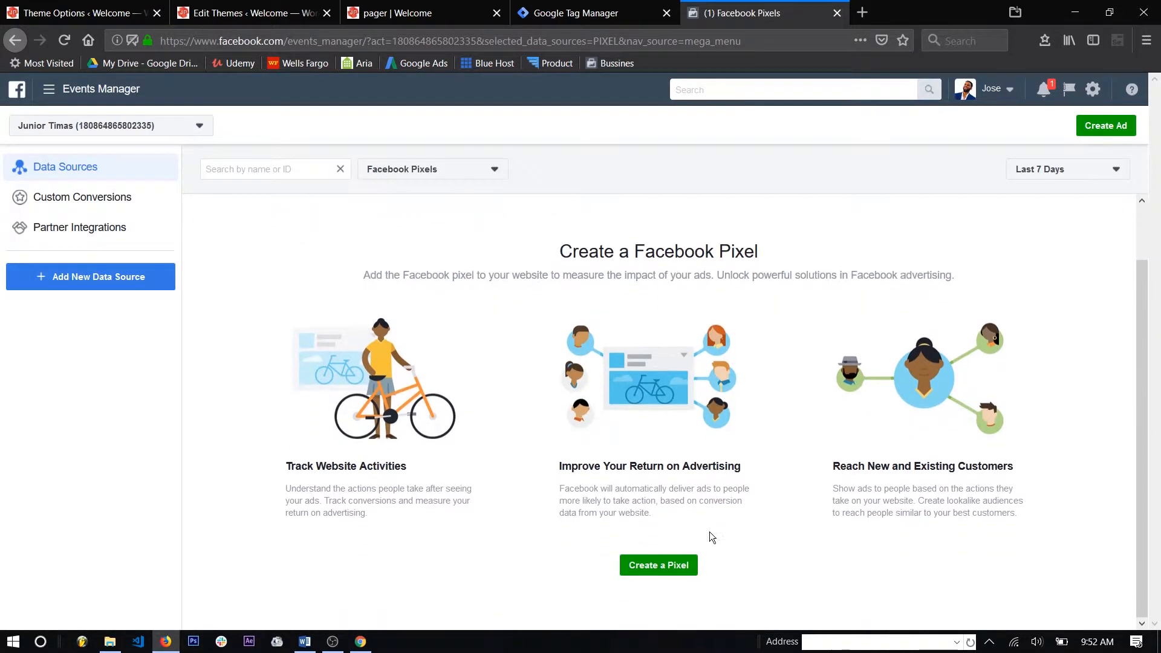
pyautogui.click(658, 569)
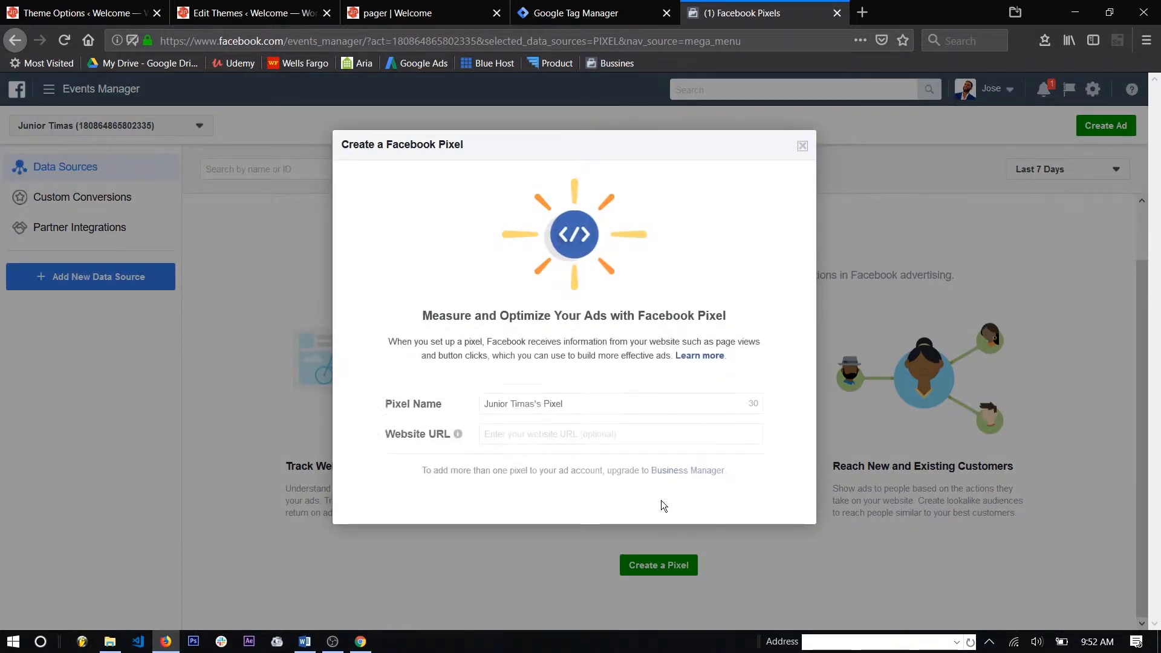
pyautogui.moveTo(589, 393); pyautogui.dragTo(382, 397)
pyautogui.write('Jose ')
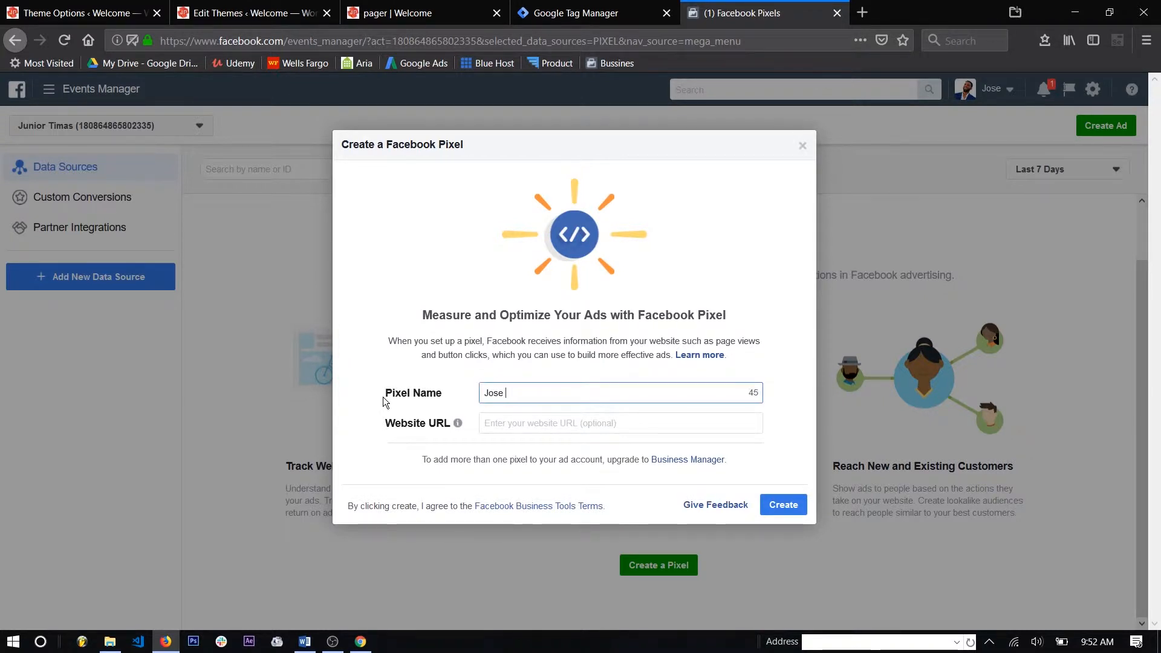
pyautogui.write('PEreira')
pyautogui.press('BackSpace')
pyautogui.press('BackSpace')
pyautogui.press('BackSpace')
pyautogui.press('BackSpace')
pyautogui.press('BackSpace')
pyautogui.press('BackSpace')
pyautogui.write('ereira Site')
# Enter the personal site's domain as the pixel's website URL and create the pixel.
pyautogui.click(508, 426)
pyautogui.write('joseper')
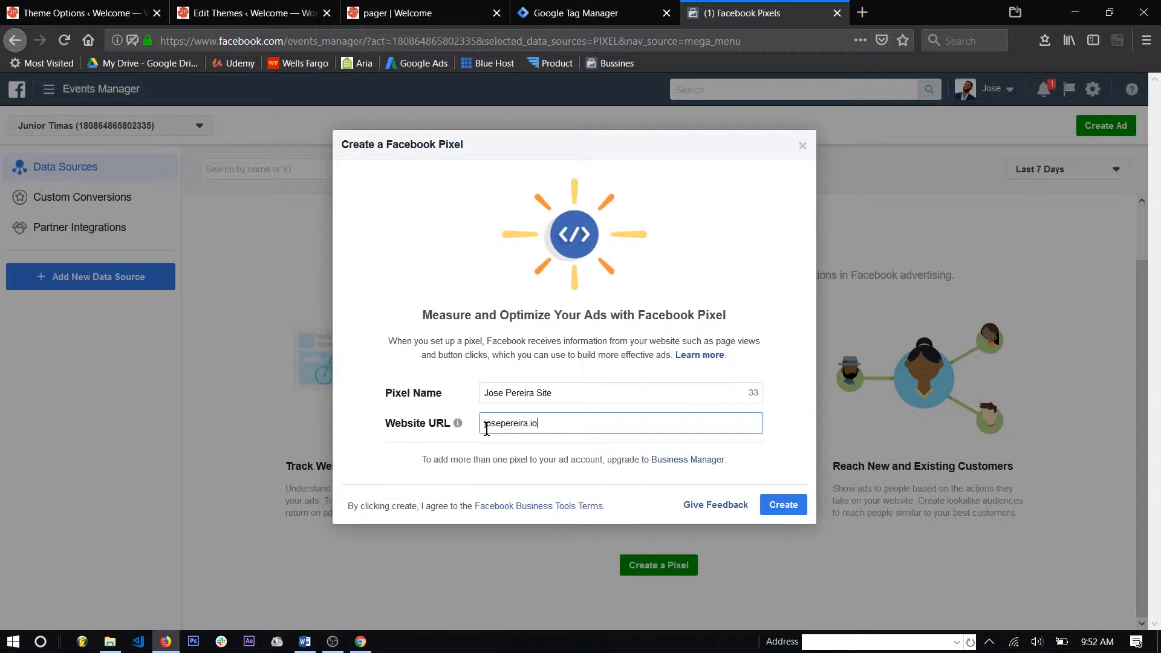
pyautogui.write('eira.io')
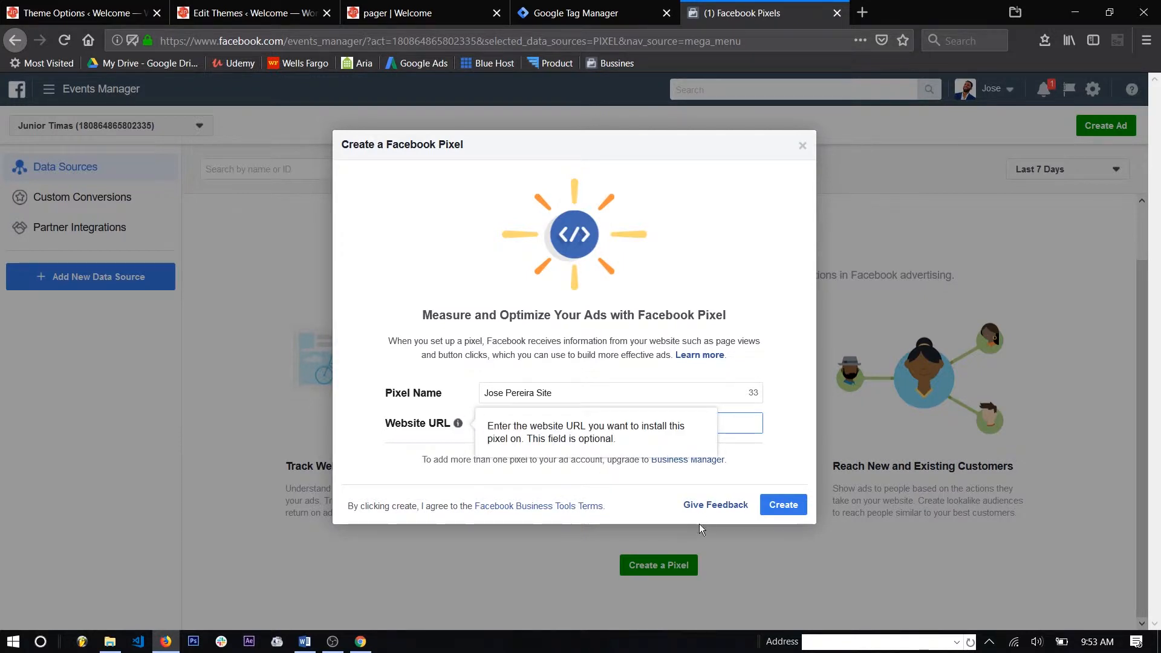
pyautogui.click(787, 505)
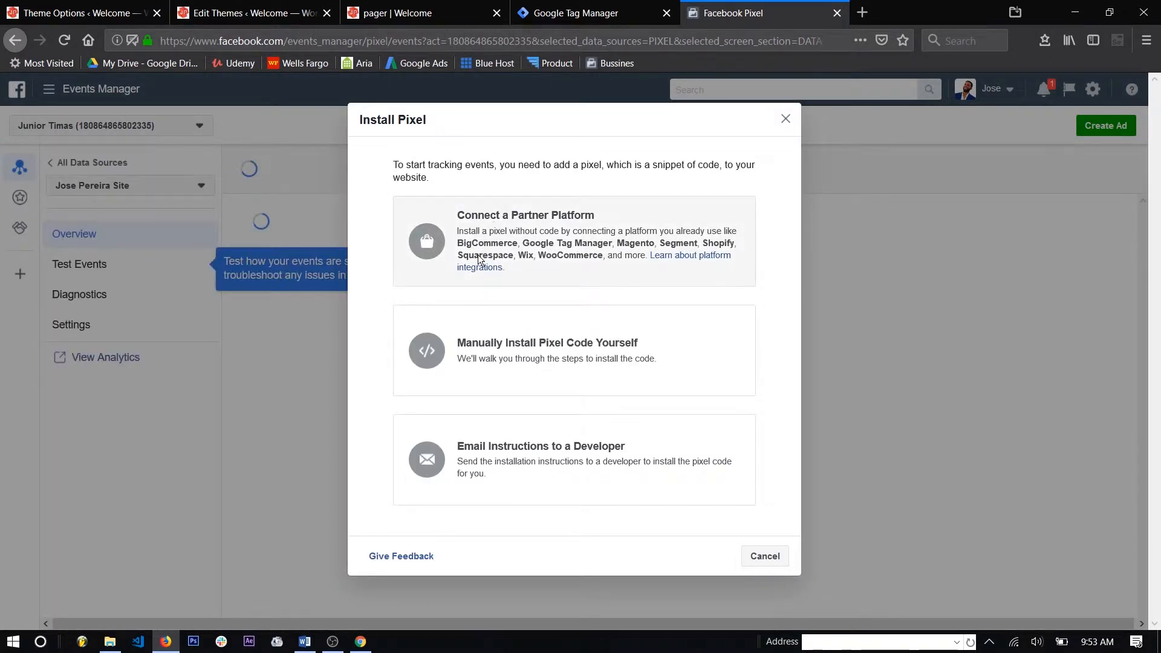
# Choose to manually install the pixel code and copy the entire Facebook pixel snippet.
pyautogui.click(672, 354)
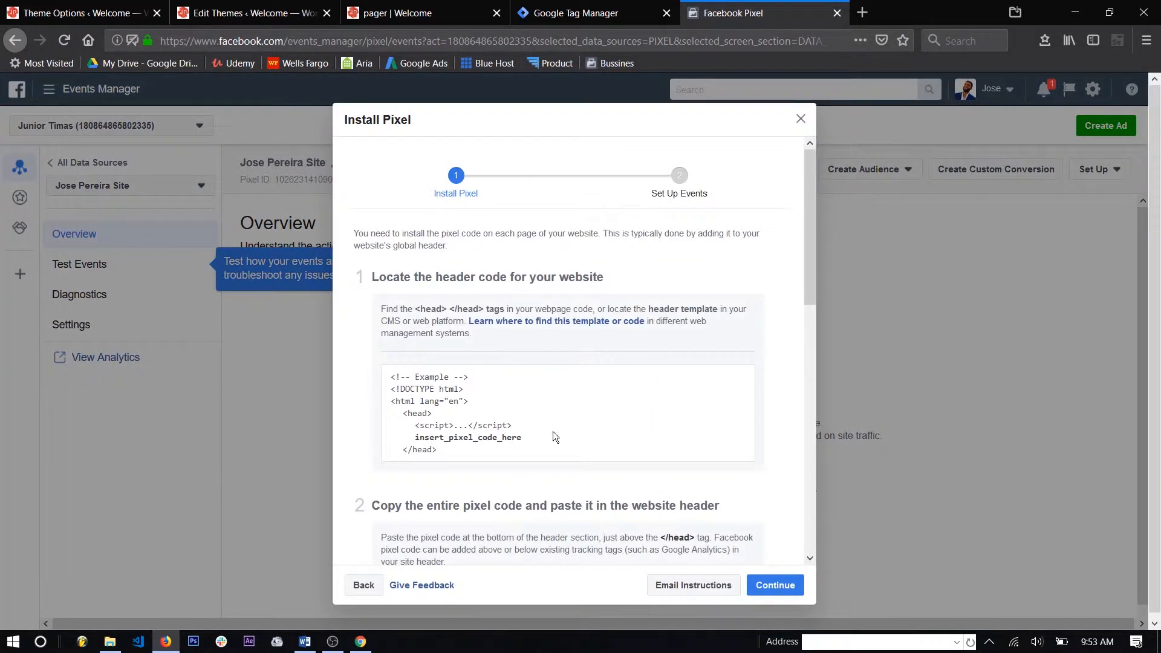
pyautogui.scroll(-4, 556, 435)
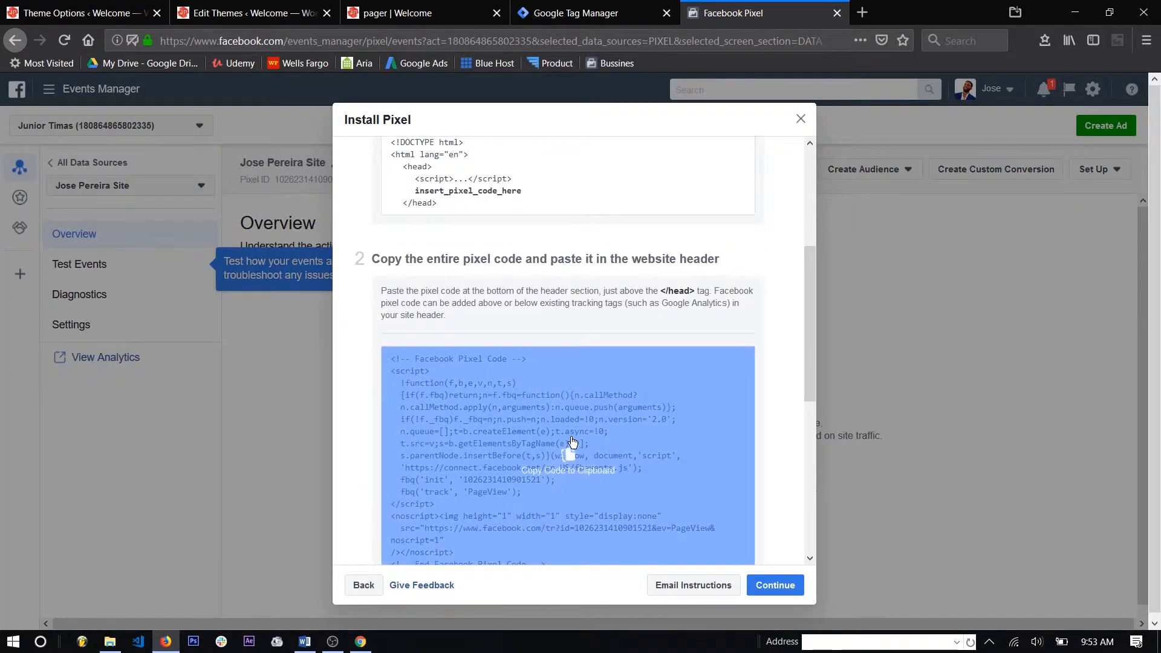
pyautogui.click(566, 461)
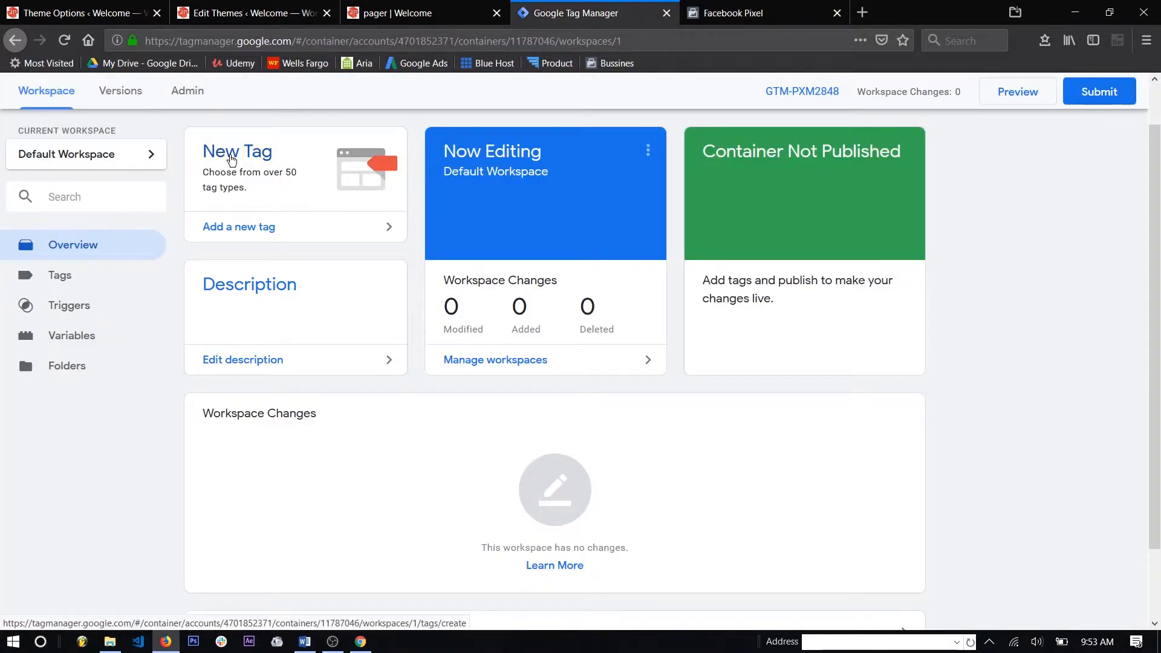
# Add a new tag in the Google Tag Manager workspace and name it "Facebook Pixel".
pyautogui.click(230, 159)
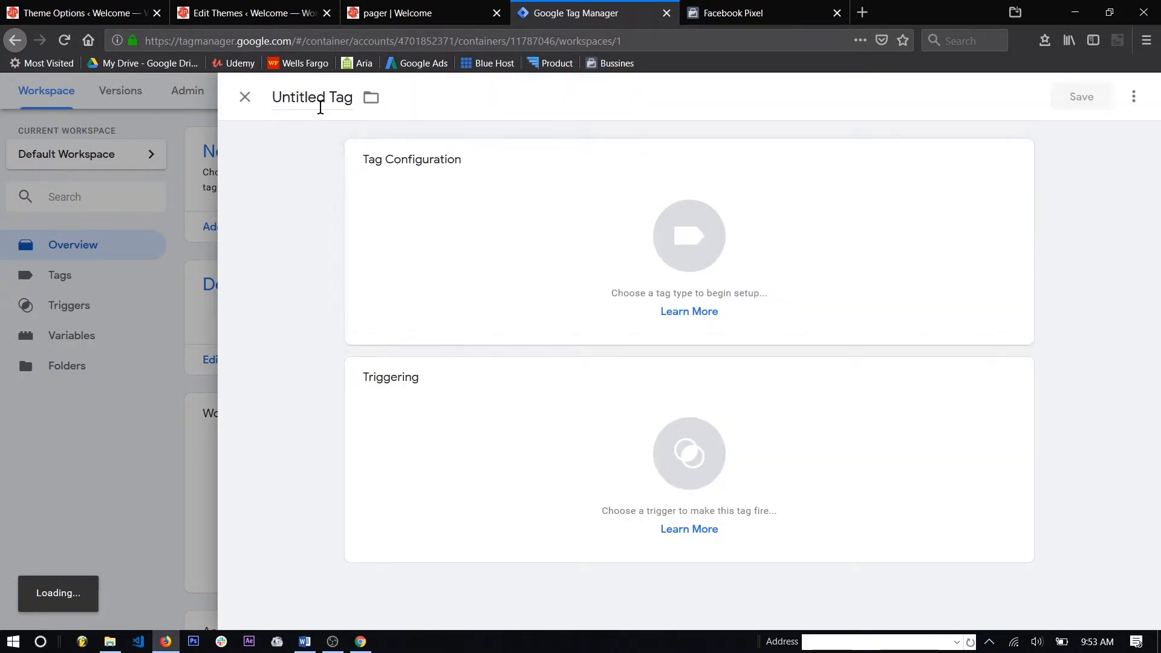
pyautogui.click(318, 100)
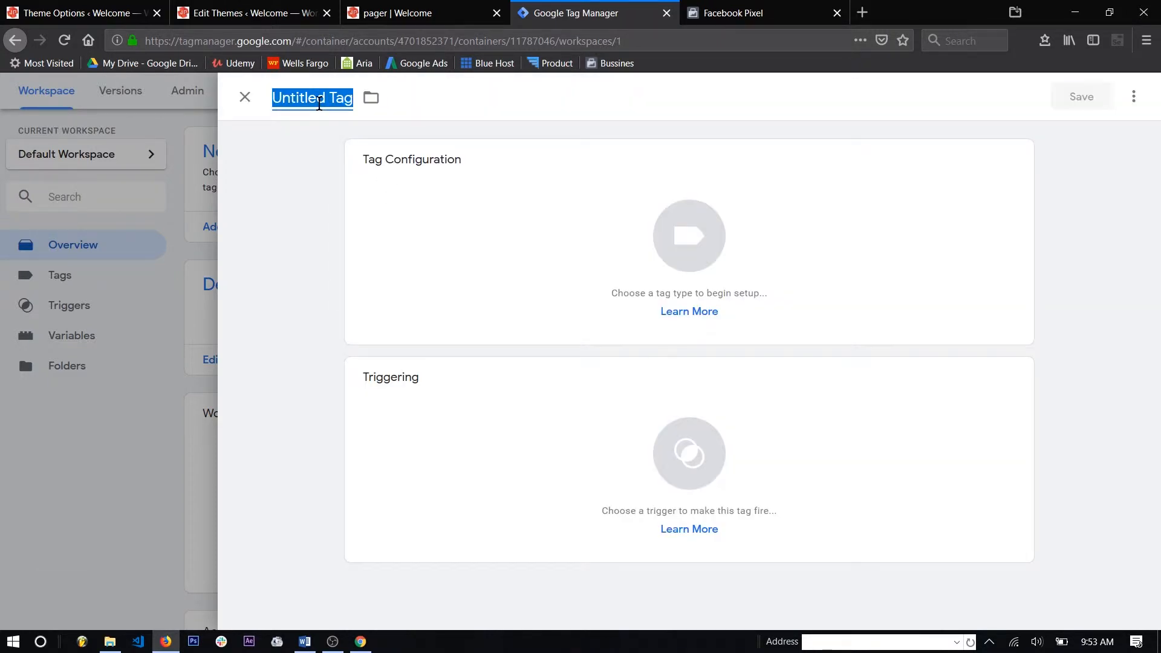
pyautogui.write('FAcebo')
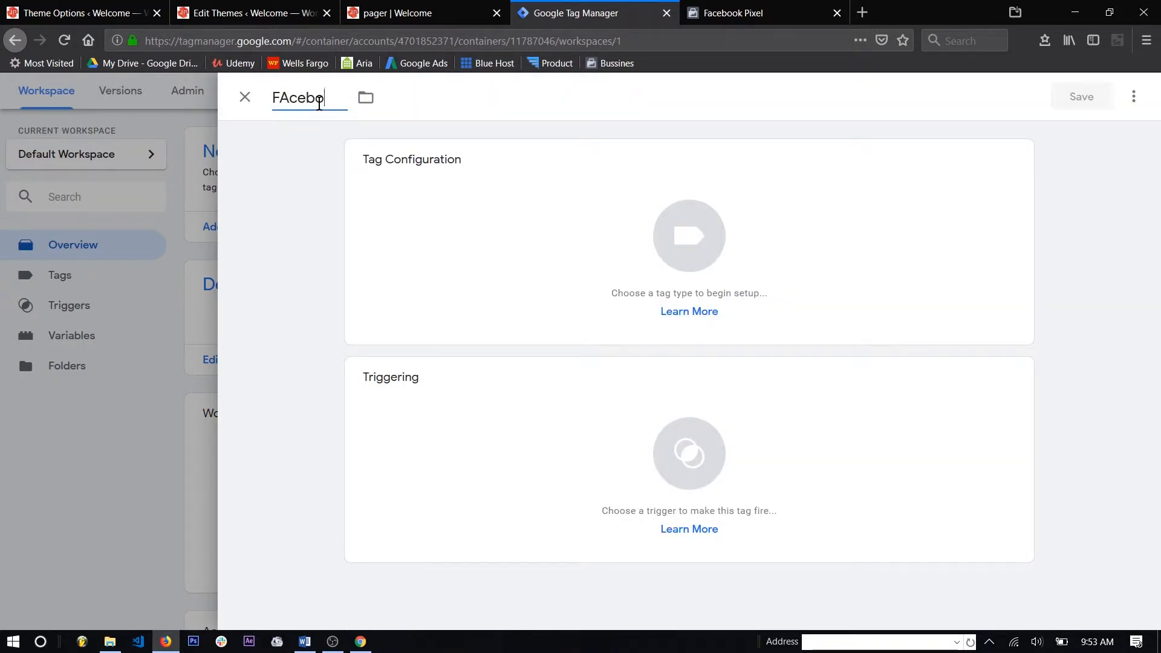
pyautogui.press('BackSpace')
pyautogui.press('BackSpace')
pyautogui.press('BackSpace')
pyautogui.press('BackSpace')
pyautogui.press('BackSpace')
pyautogui.write('acebook Pixel')
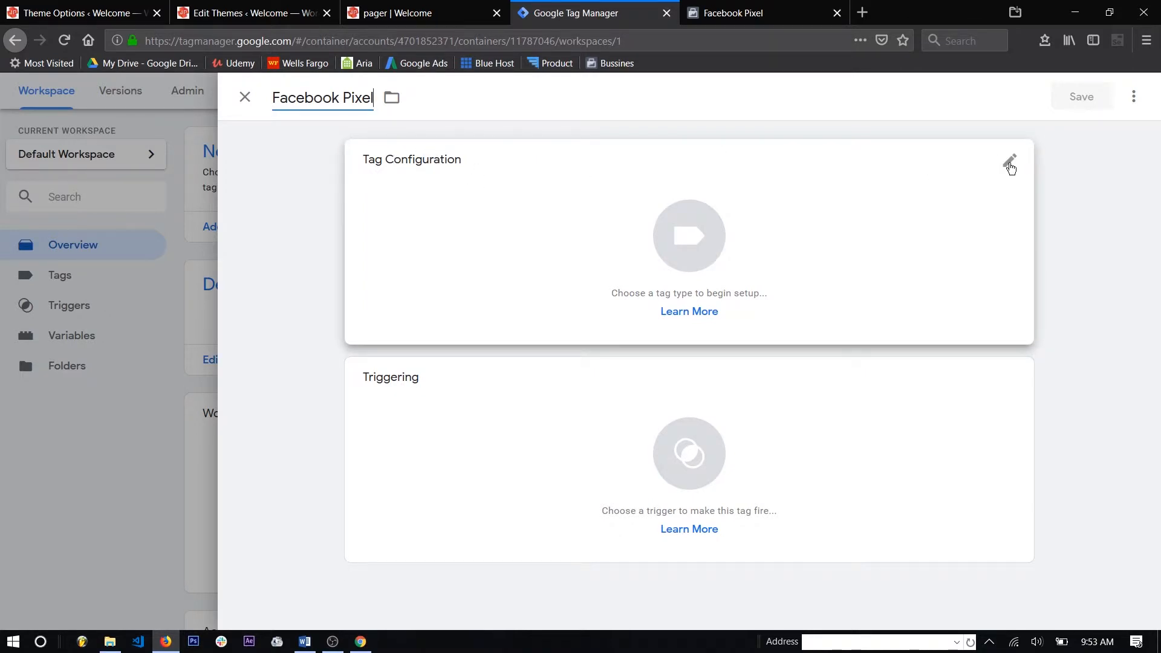
# Set the tag type to Custom HTML and paste the copied Facebook pixel code into its HTML.
pyautogui.click(1009, 162)
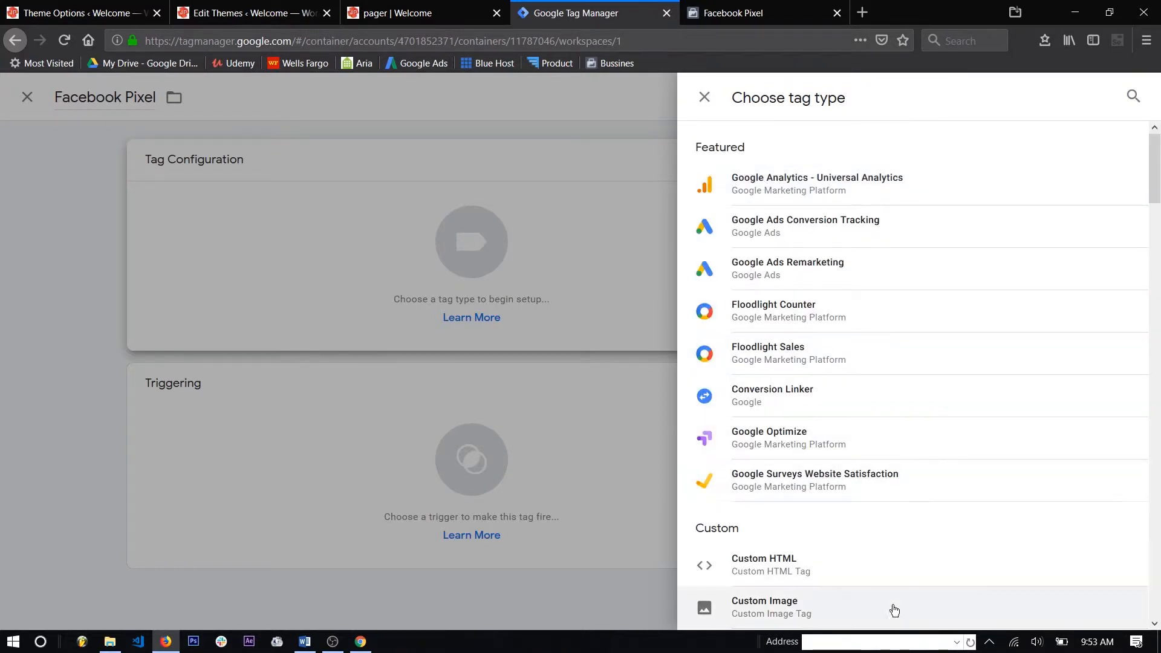
pyautogui.scroll(-5, 759, 567)
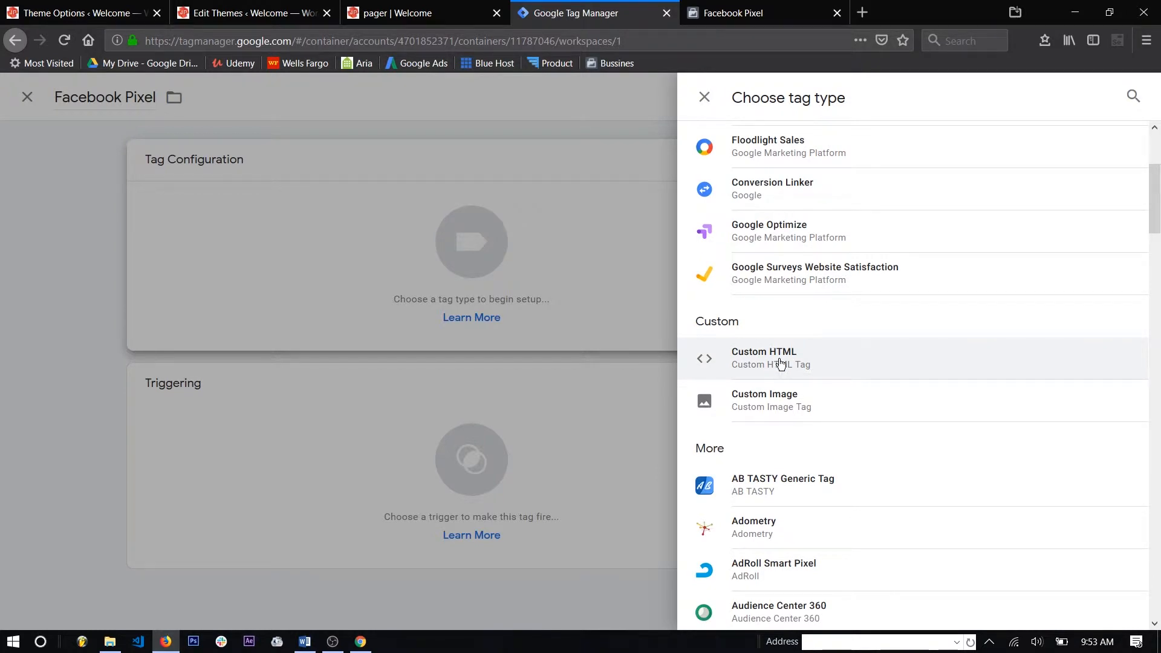
pyautogui.click(779, 359)
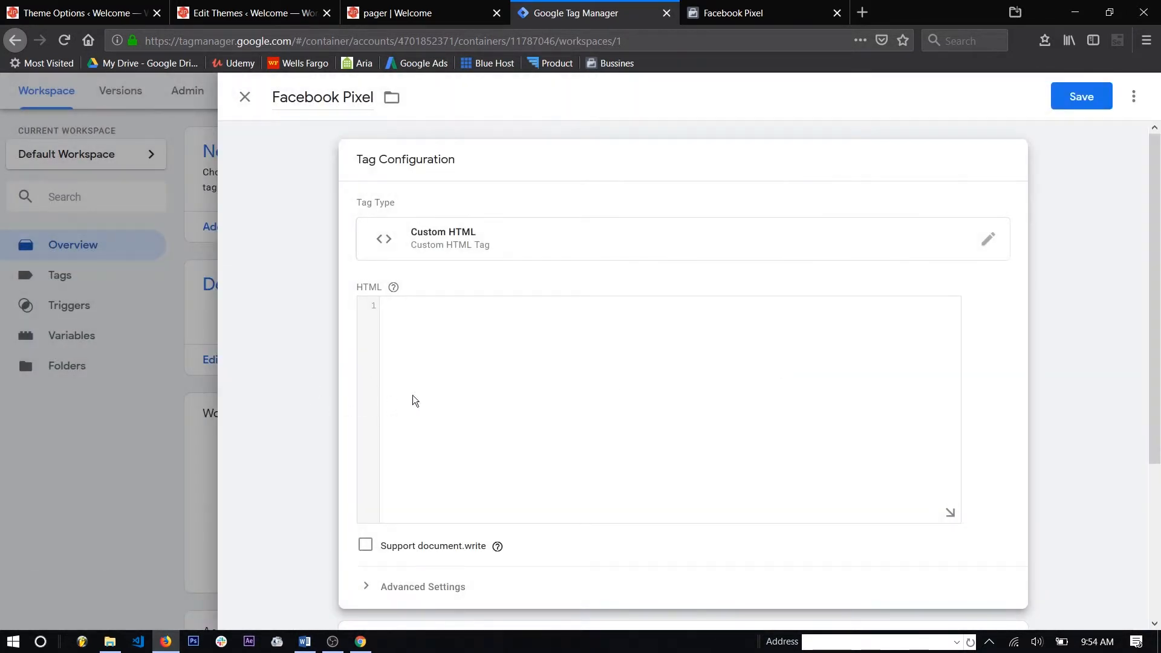
pyautogui.click(451, 309)
pyautogui.hotkey('ctrl', 'v')
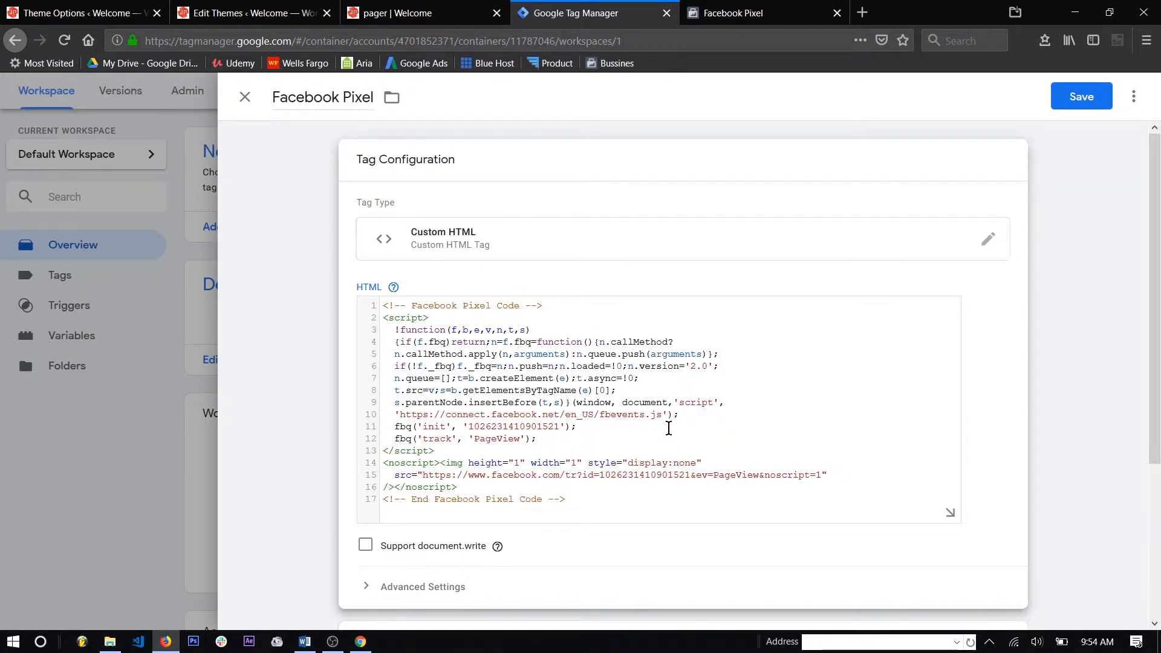
# Make the Facebook Pixel tag fire on the All Pages trigger and save the tag.
pyautogui.scroll(-4, 925, 314)
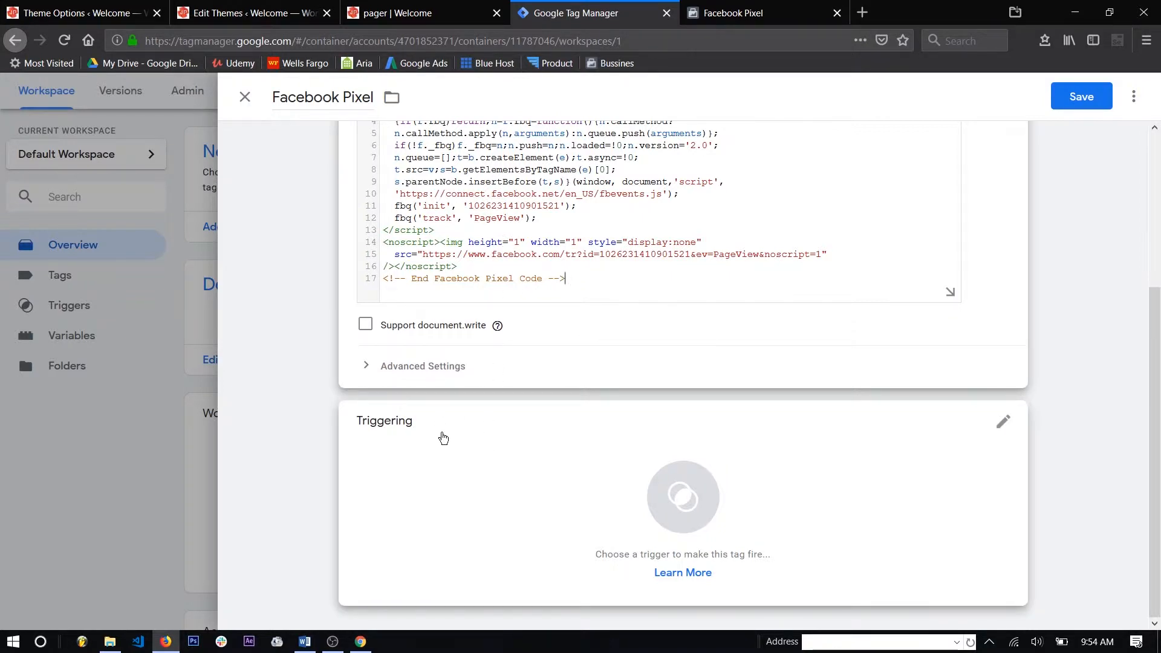
pyautogui.click(443, 437)
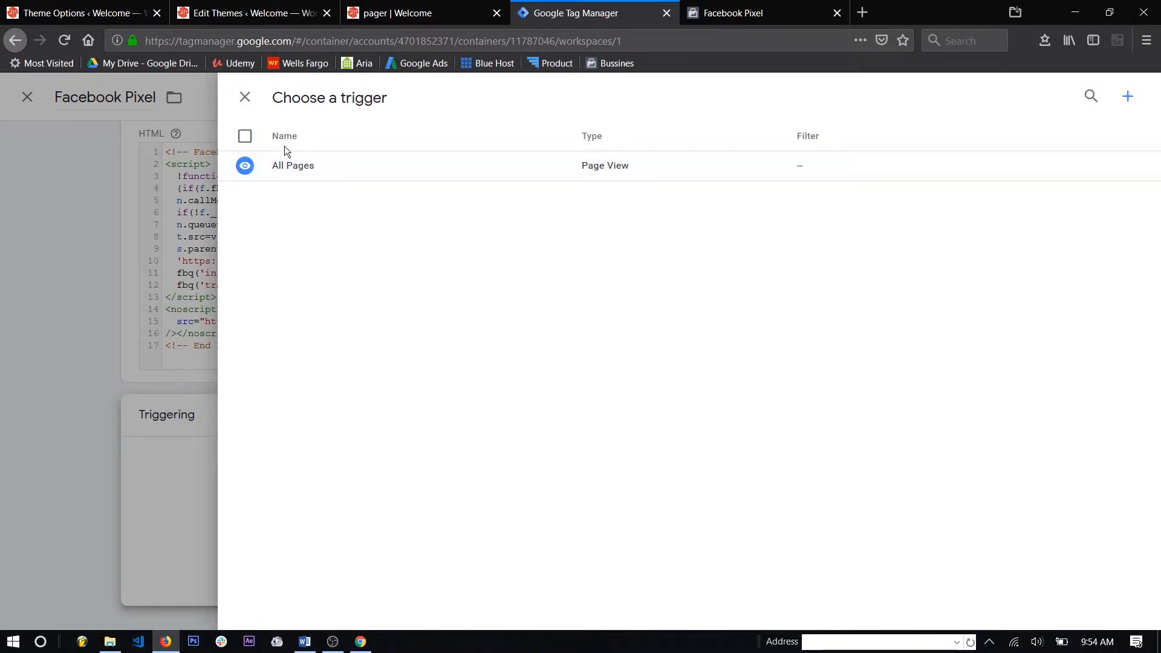
pyautogui.click(245, 169)
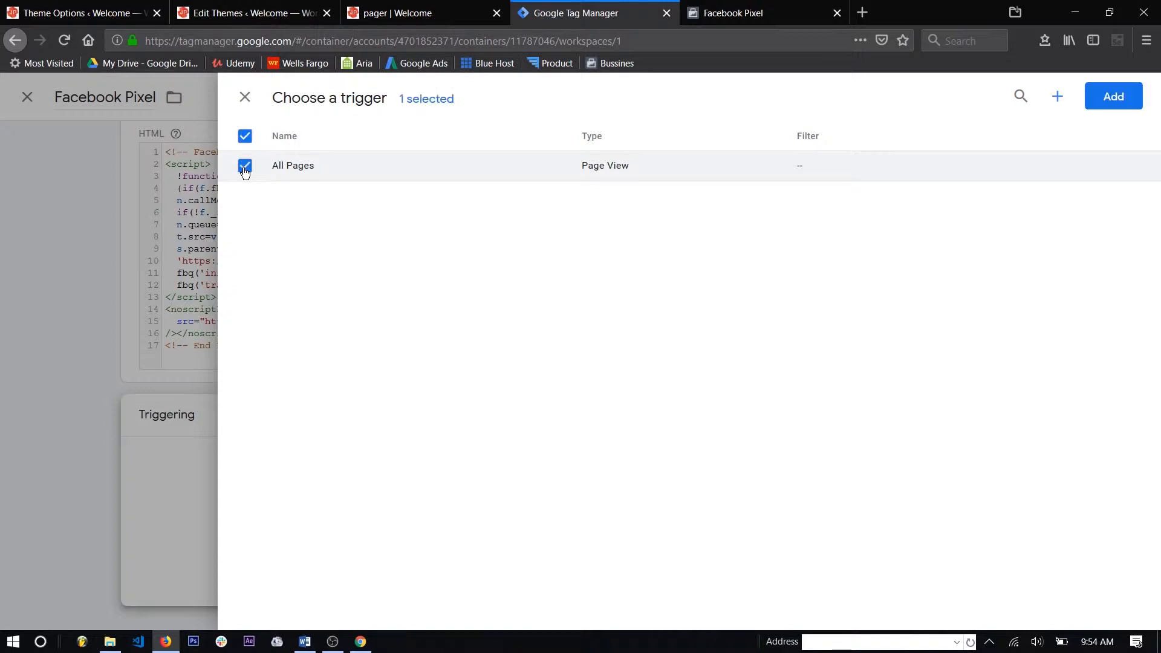
pyautogui.click(1100, 98)
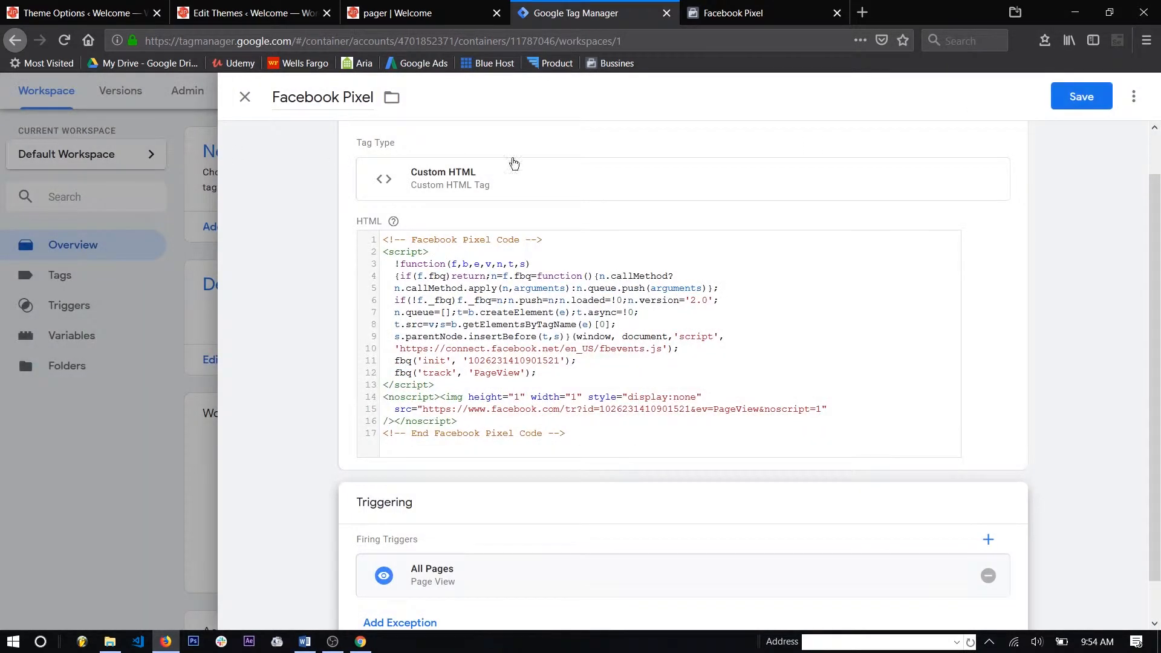
pyautogui.click(1076, 96)
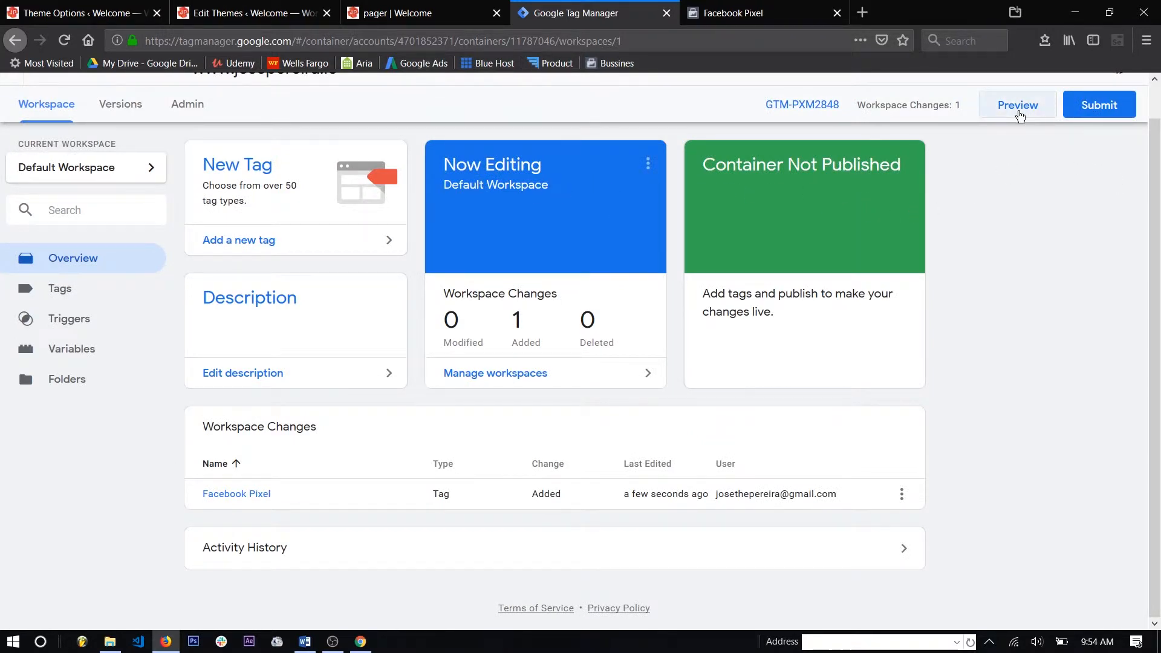
# Preview the Default Workspace and reload the site's pager page with the preview mode on.
pyautogui.click(1019, 115)
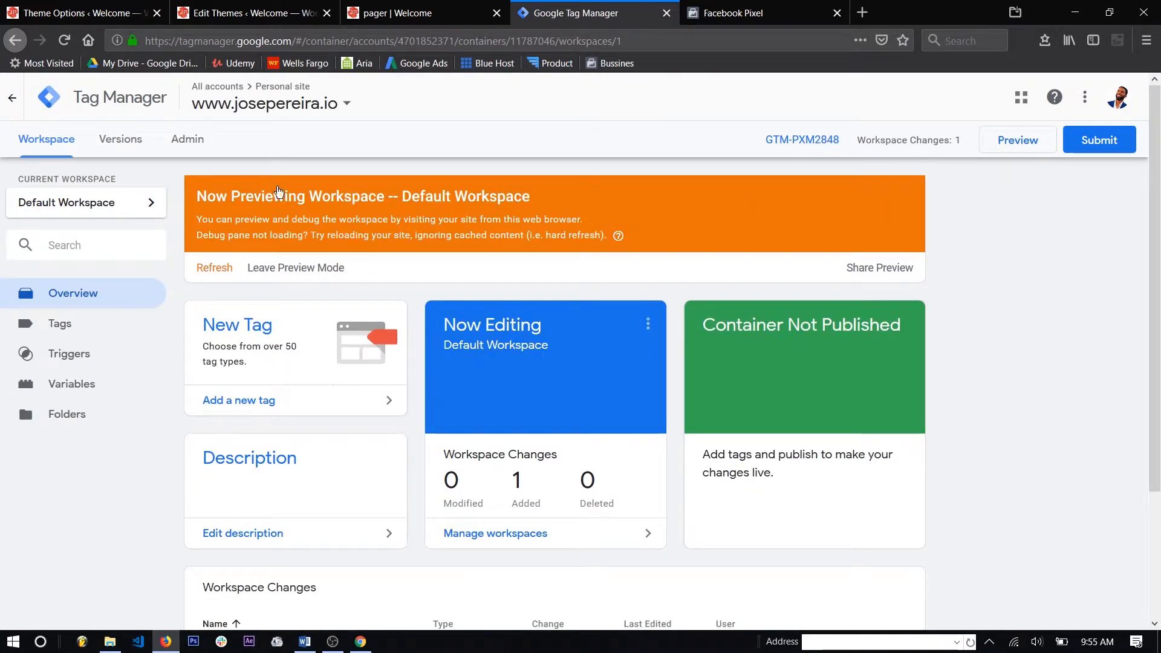
pyautogui.click(467, 12)
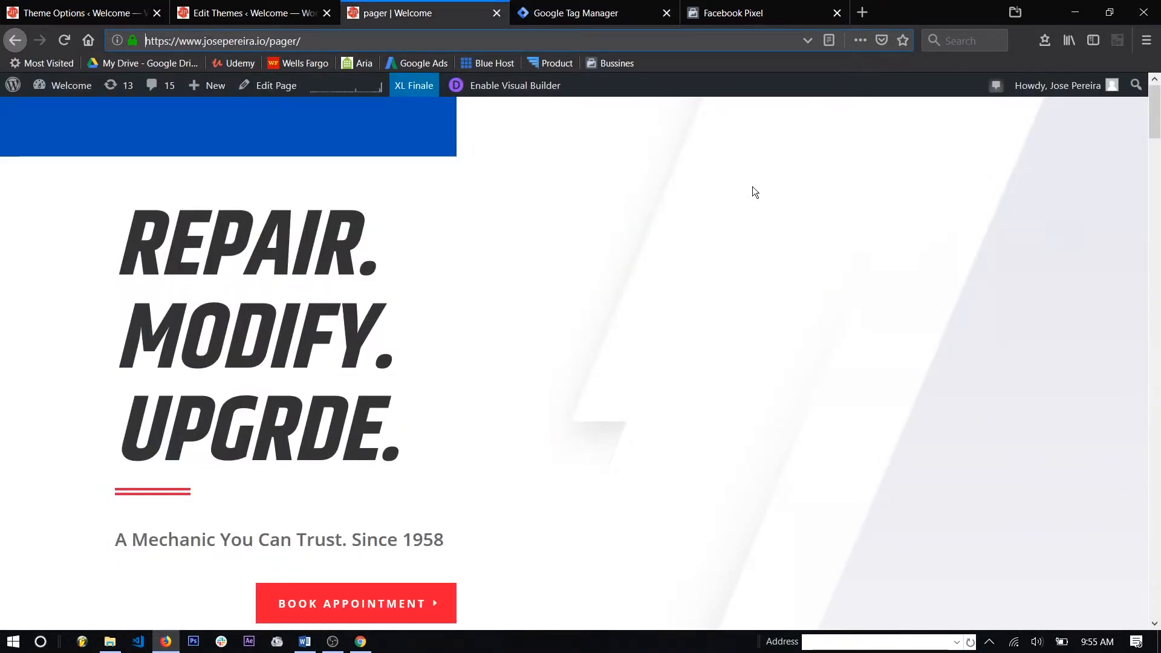
pyautogui.scroll(-8, 747, 192)
pyautogui.scroll(8, 716, 203)
pyautogui.click(59, 51)
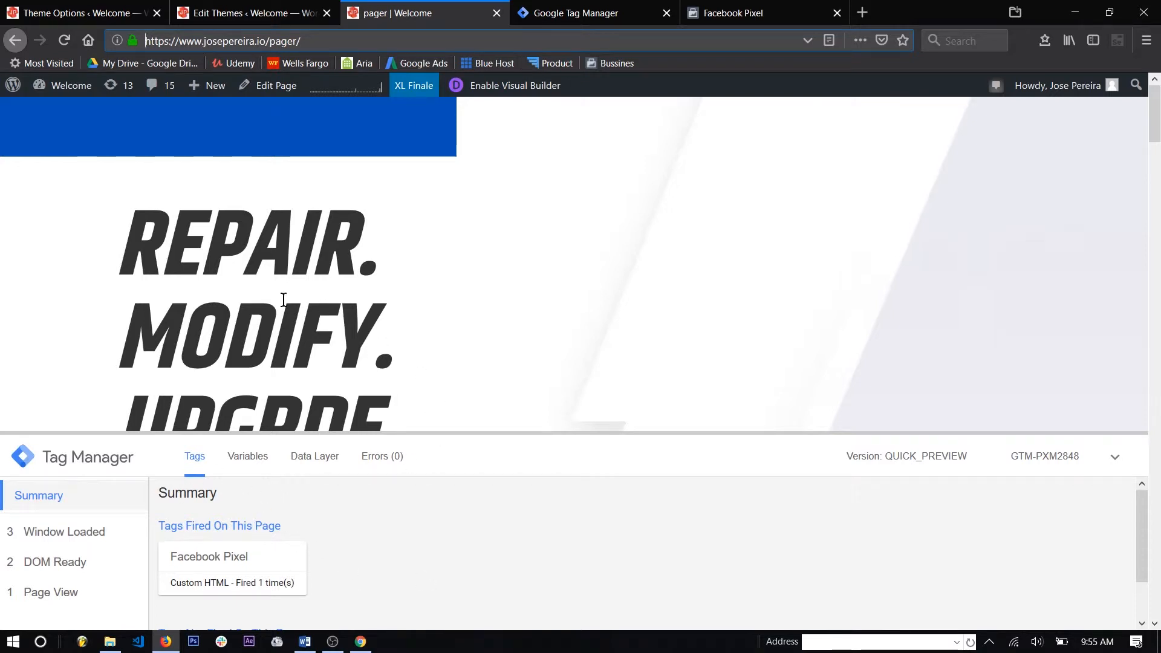
# Check the fired and not-fired tags in the page's Tag Manager debug summary, and return to Google Tag Manager.
pyautogui.scroll(-1, 245, 505)
pyautogui.scroll(1, 201, 540)
pyautogui.scroll(-2, 280, 579)
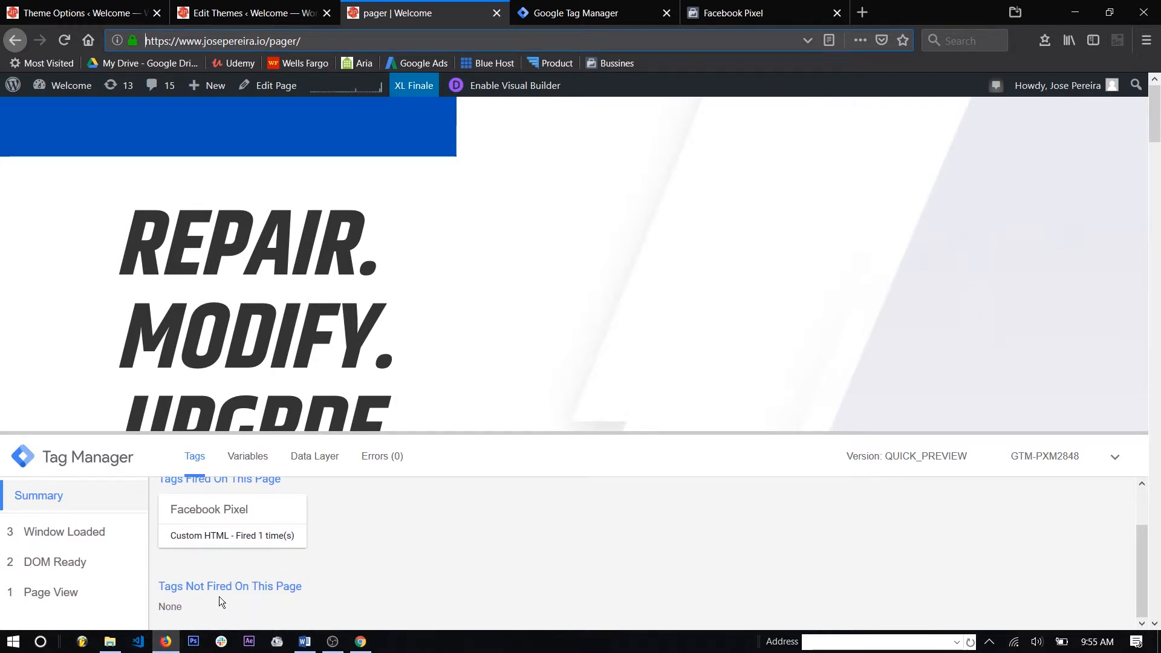
pyautogui.scroll(2, 280, 532)
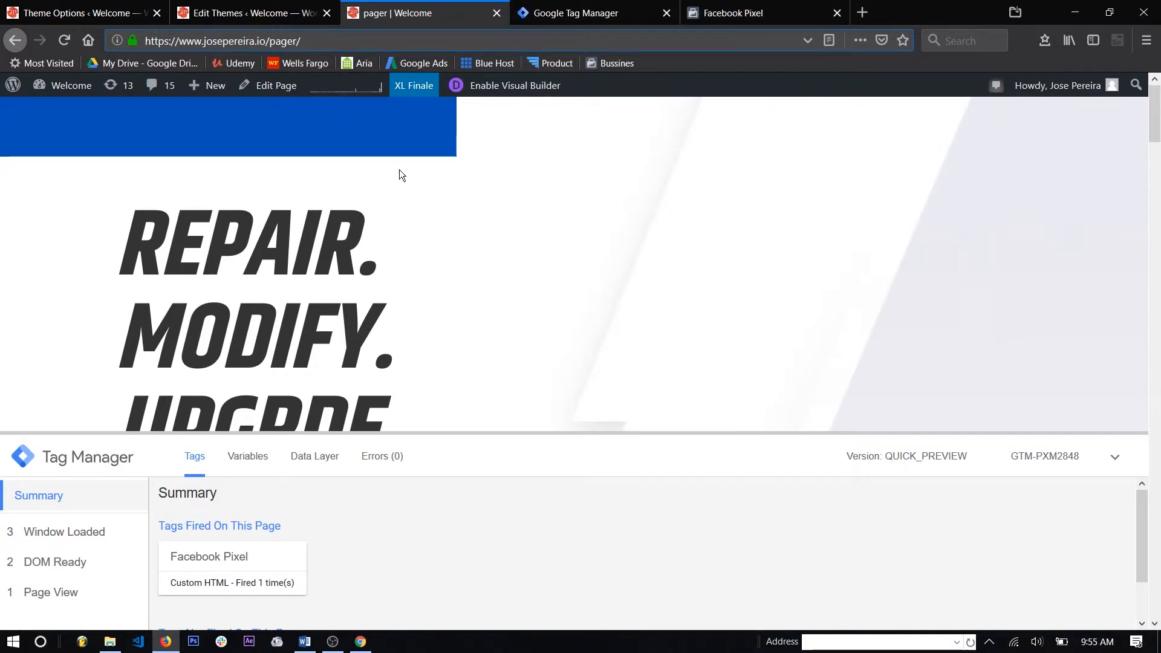
pyautogui.click(759, 19)
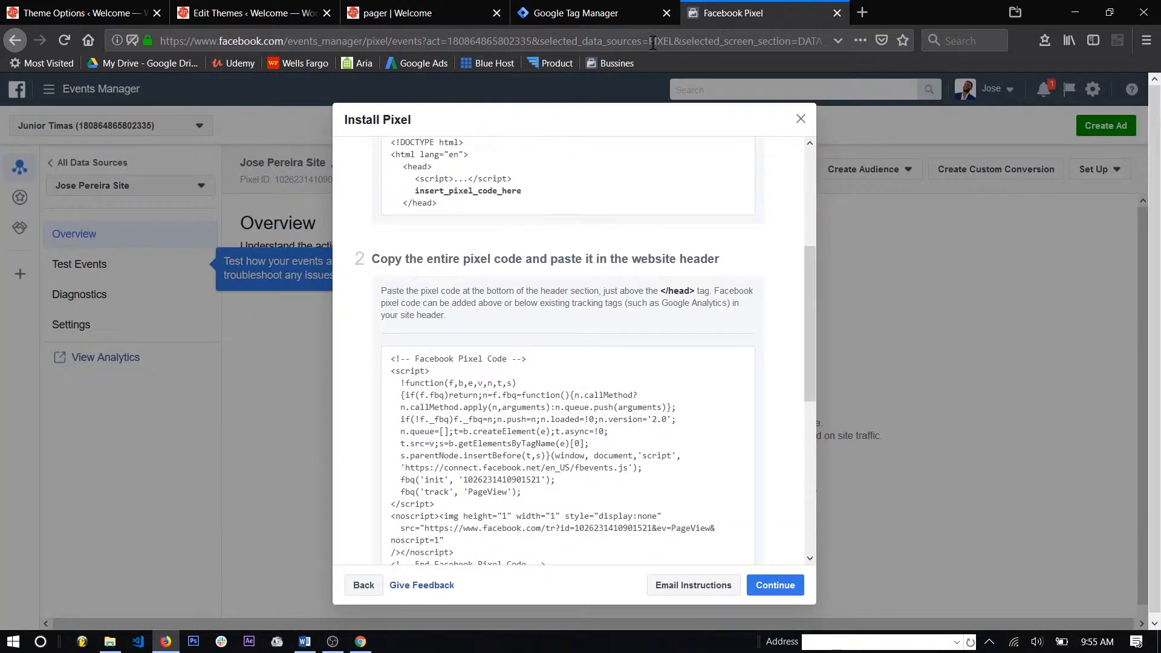
pyautogui.click(558, 16)
# Search Google for Hotjar in a new browser tab and open the Hotjar website.
pyautogui.click(862, 12)
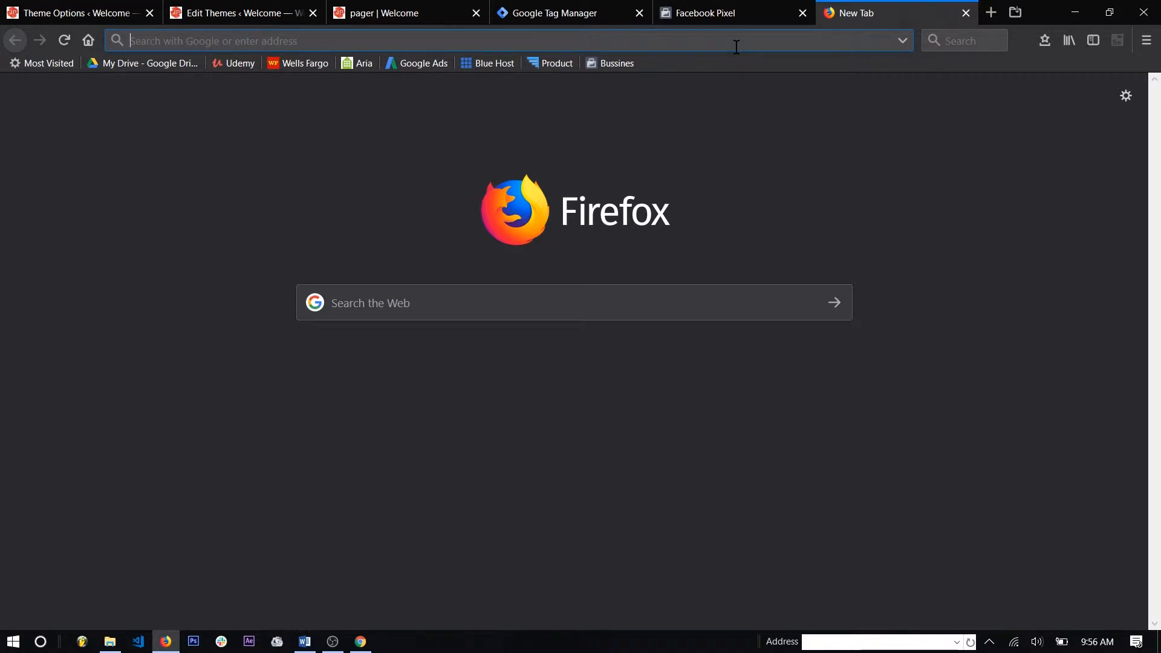
pyautogui.write('ho')
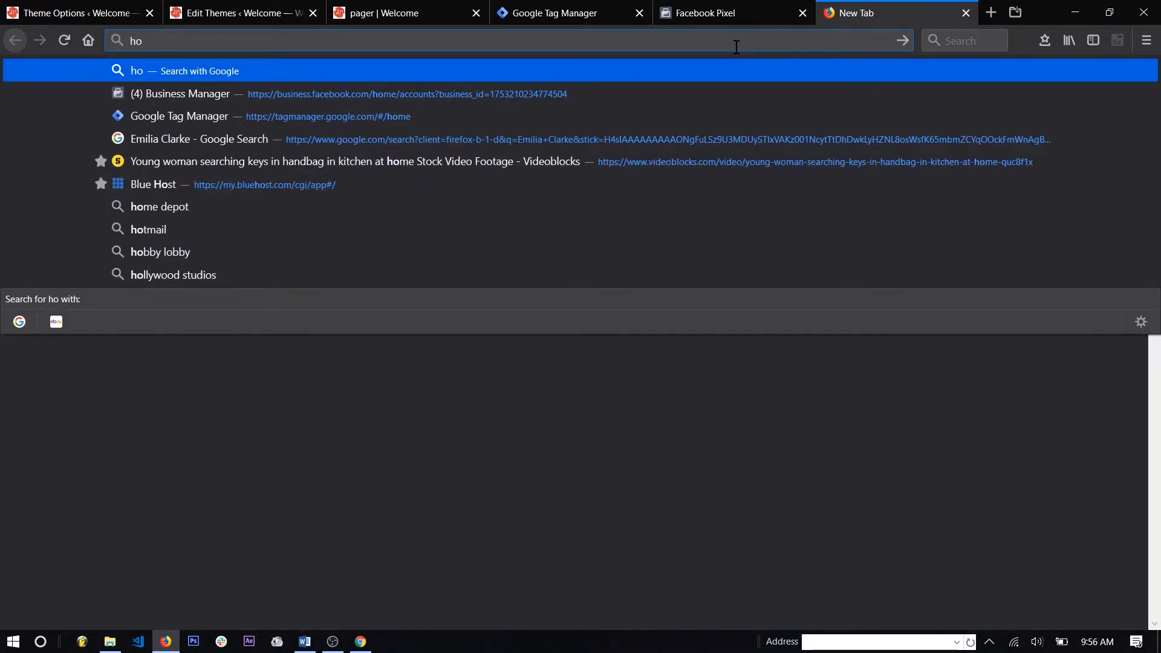
pyautogui.write('tajr')
pyautogui.press('Return')
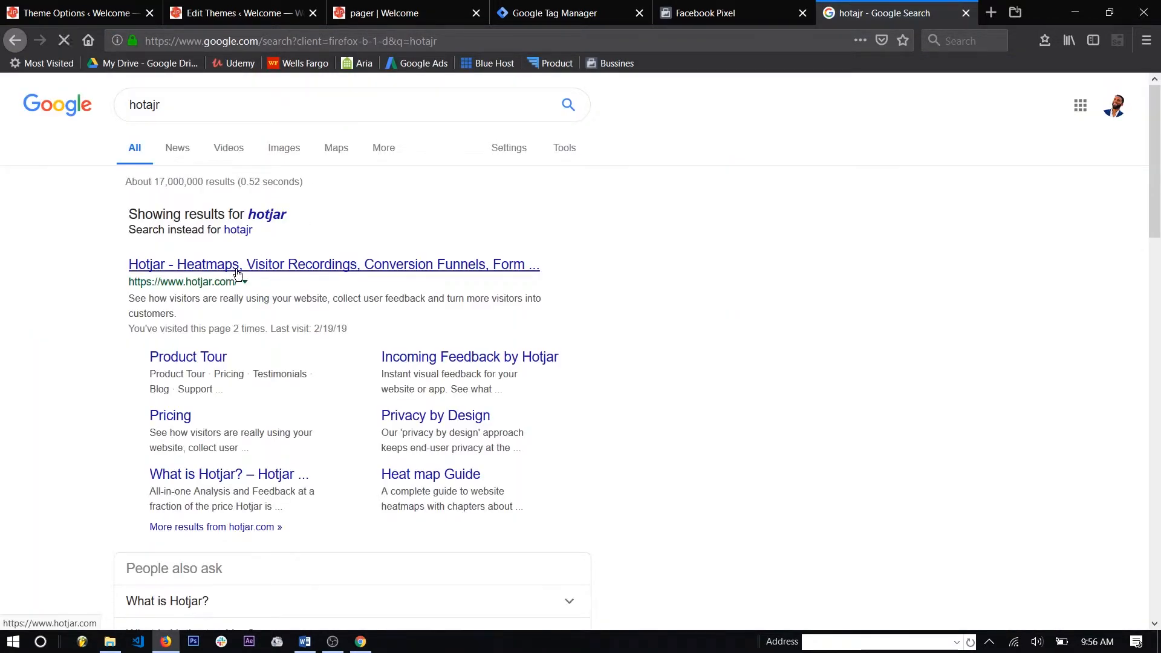
pyautogui.click(237, 271)
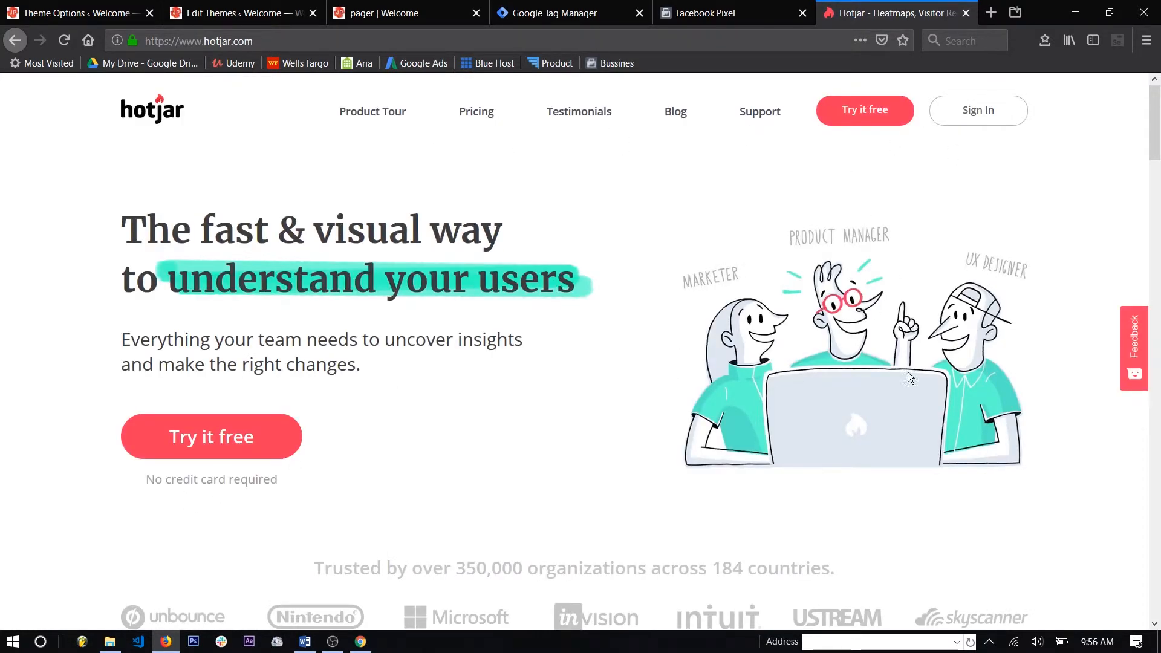
# Look over the Hotjar home page and sign in to the existing account.
pyautogui.scroll(-2, 938, 382)
pyautogui.scroll(-2, 935, 381)
pyautogui.scroll(3, 932, 381)
pyautogui.click(981, 118)
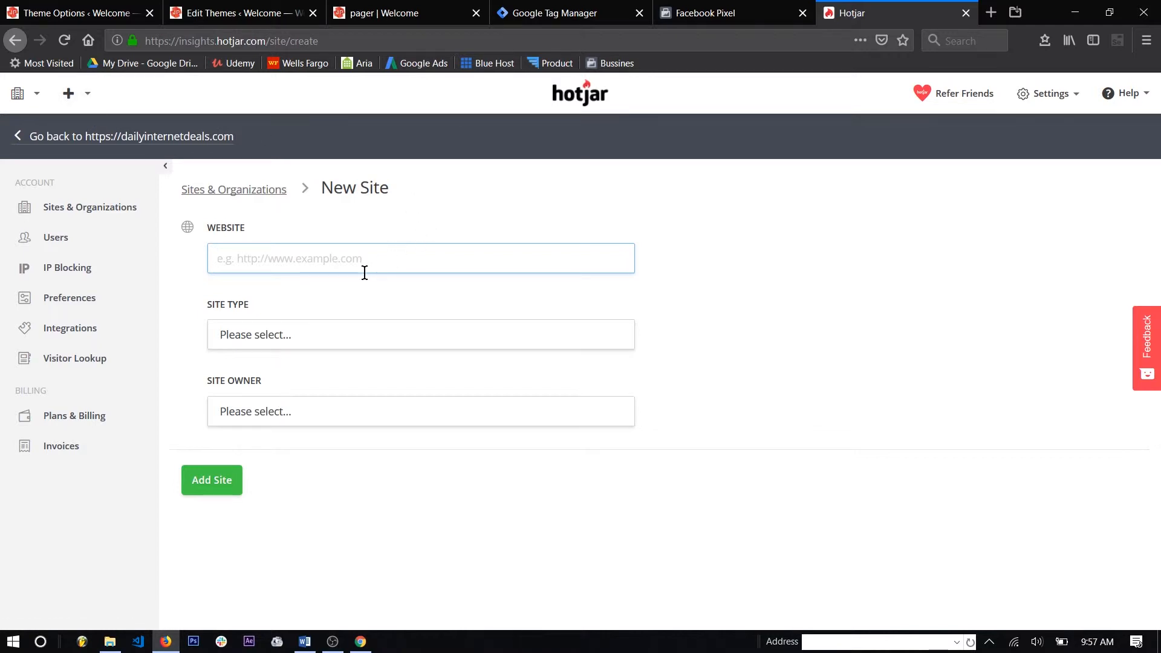
# Copy the site's root address from the pager page and enter it as the website of the new Hotjar site.
pyautogui.click(390, 13)
pyautogui.moveTo(267, 41); pyautogui.dragTo(145, 41)
pyautogui.hotkey('ctrl', 'c')
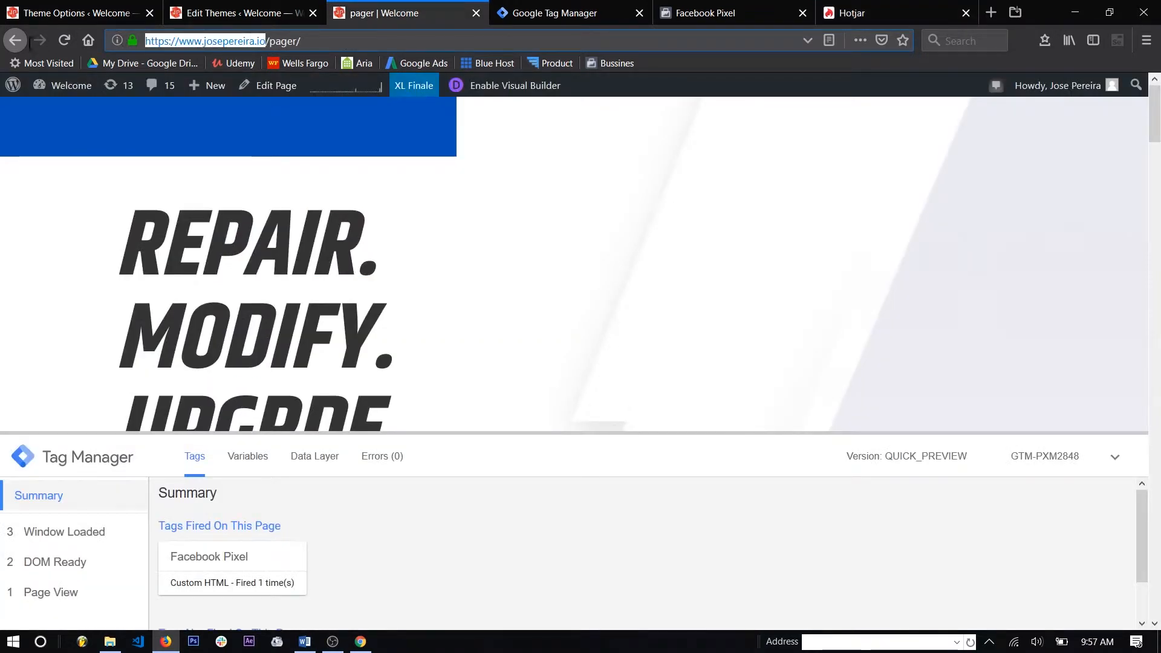
pyautogui.click(825, 13)
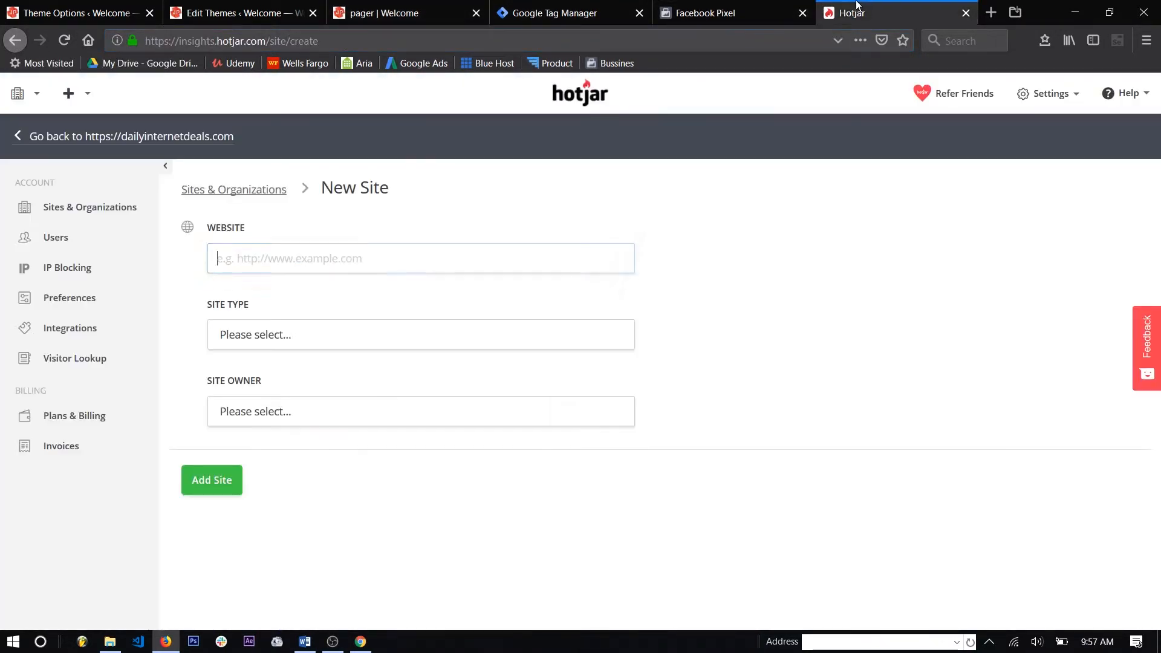
pyautogui.hotkey('ctrl', 'v')
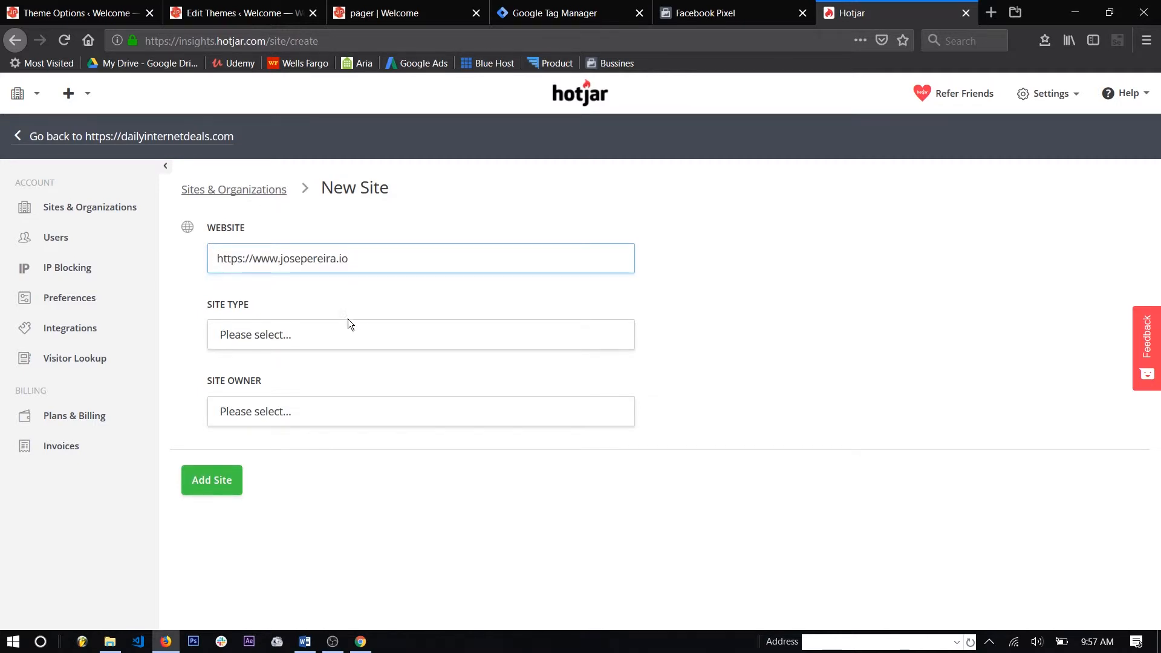
# Set the site type to Blog or Personal and the owner to Deals Overstock, declare ownership, and add the site.
pyautogui.click(327, 342)
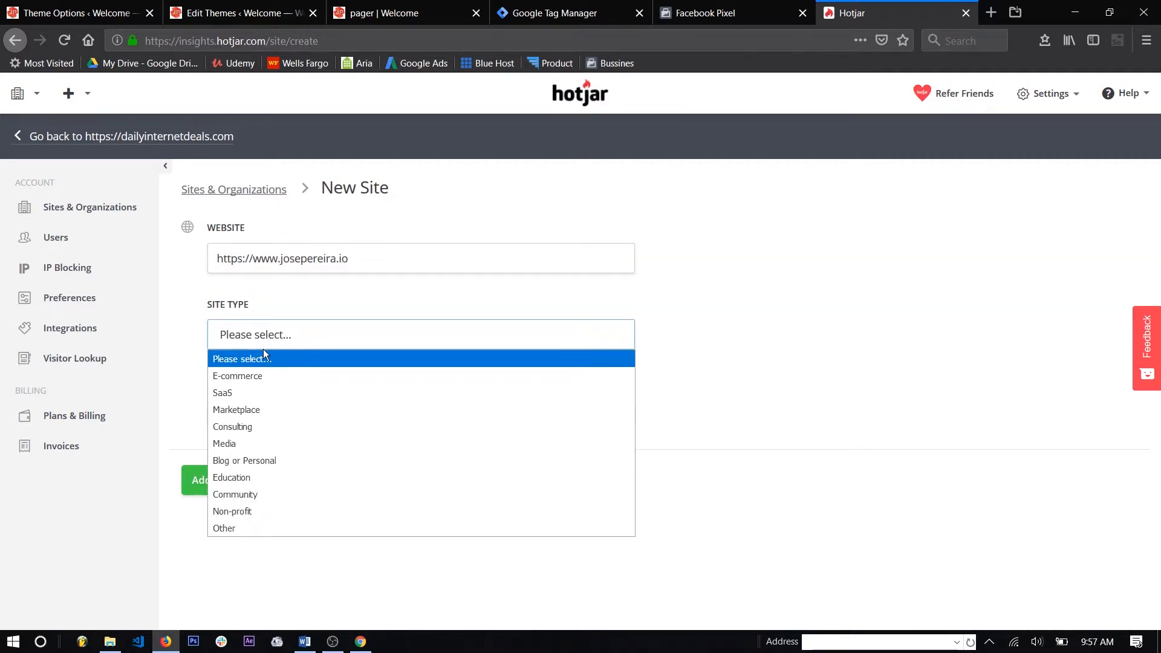
pyautogui.click(239, 460)
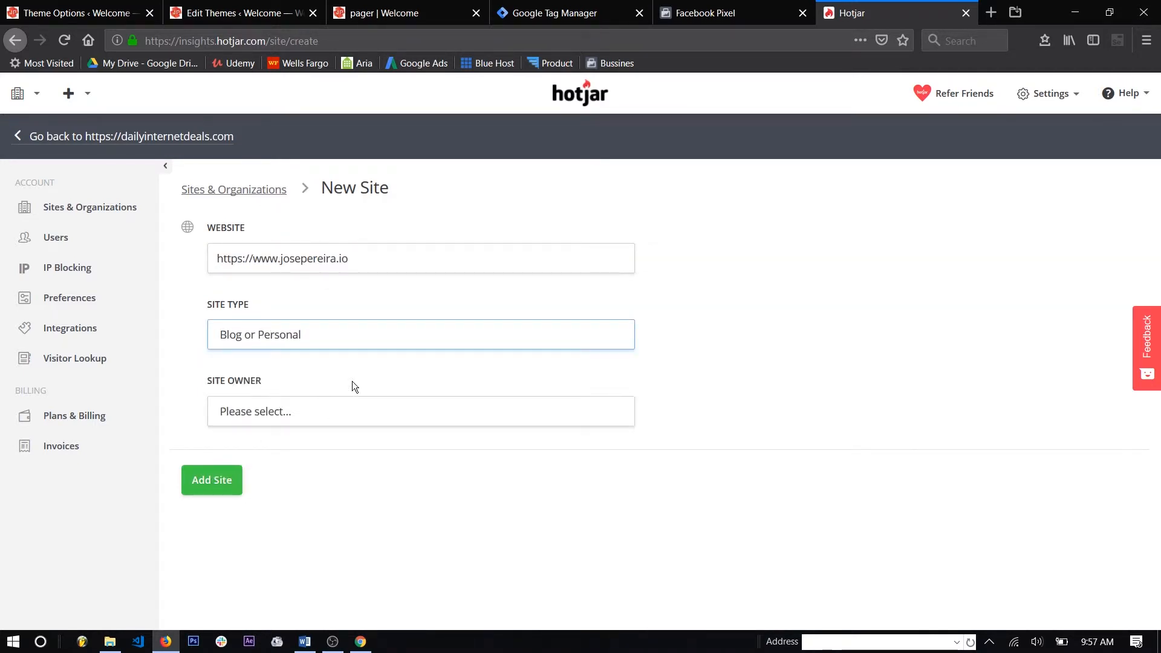
pyautogui.click(306, 409)
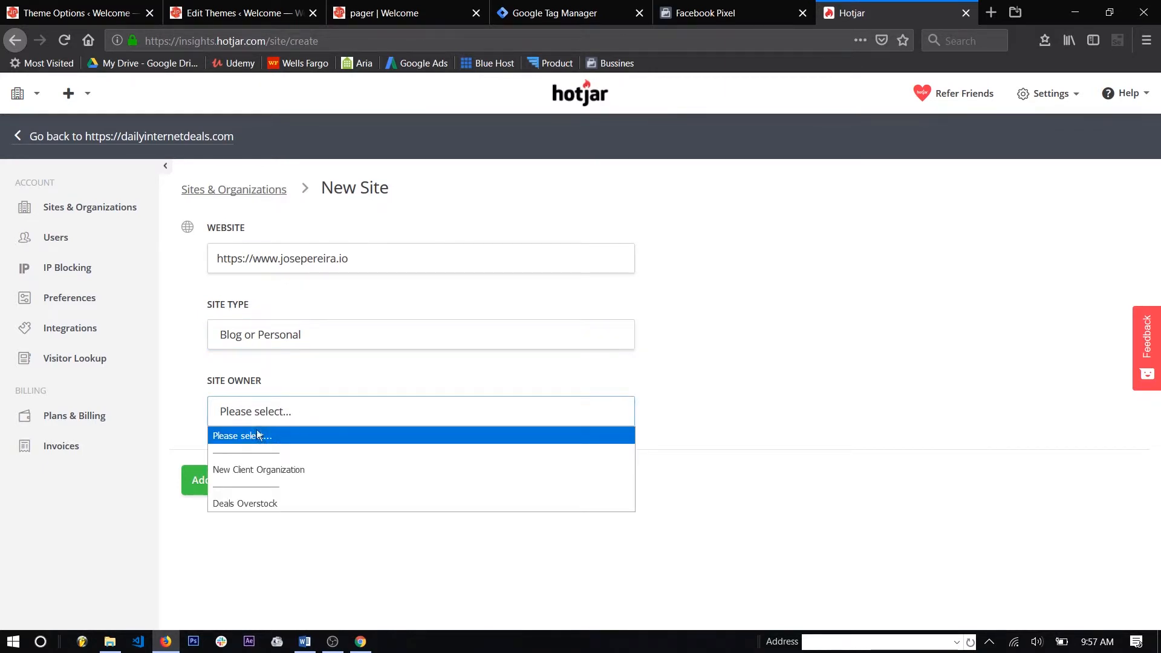
pyautogui.click(282, 505)
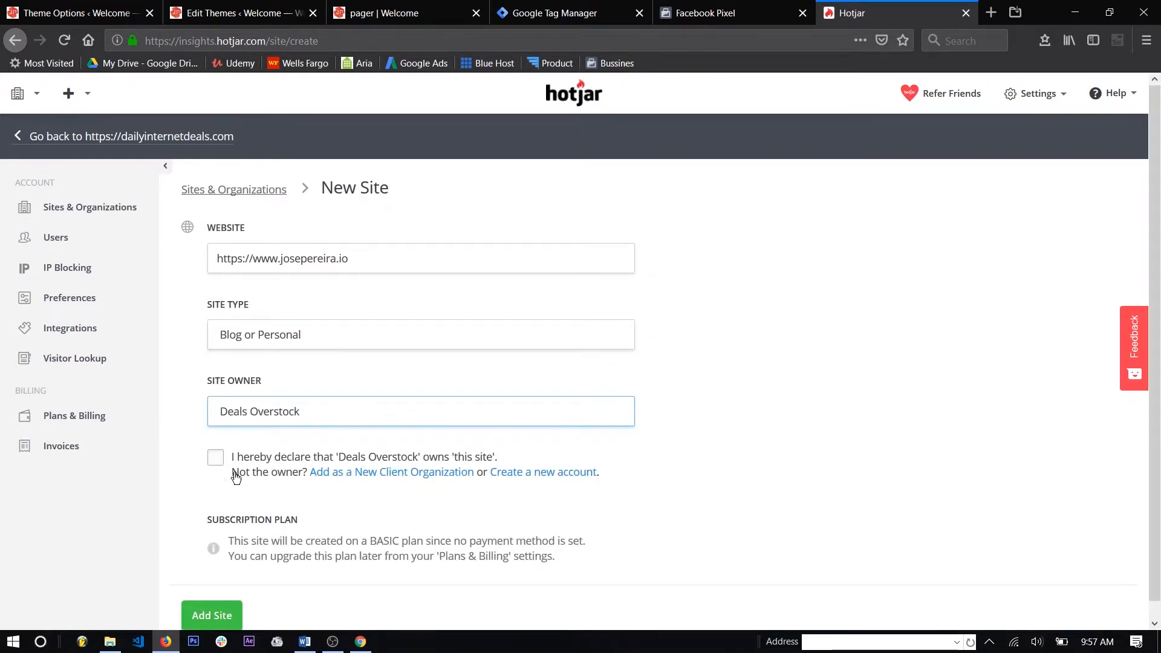
pyautogui.click(263, 460)
pyautogui.scroll(-1, 266, 460)
pyautogui.click(216, 446)
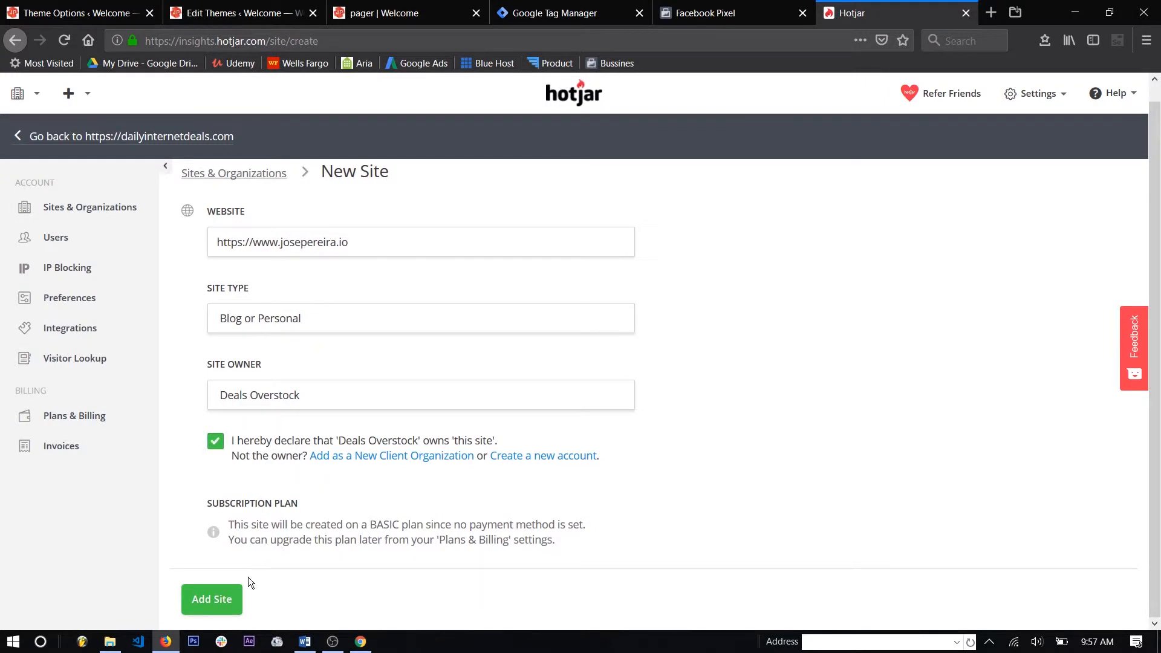
pyautogui.click(217, 604)
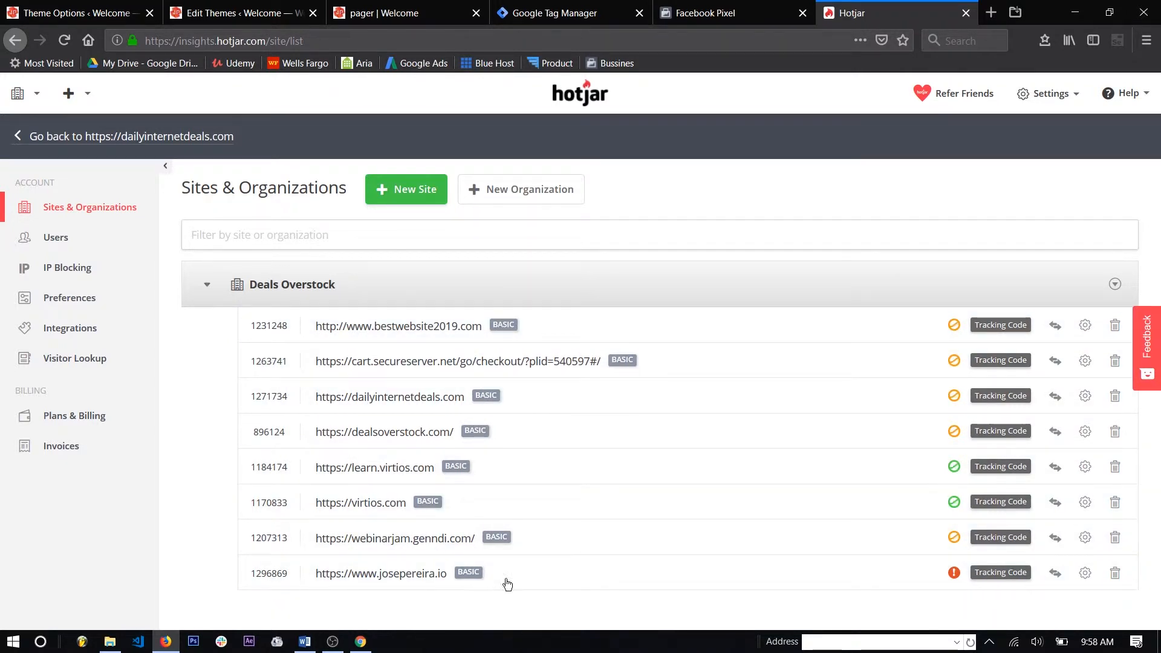
# Open the newly added site's Hotjar tracking code and select the site ID and the whole script.
pyautogui.click(1000, 573)
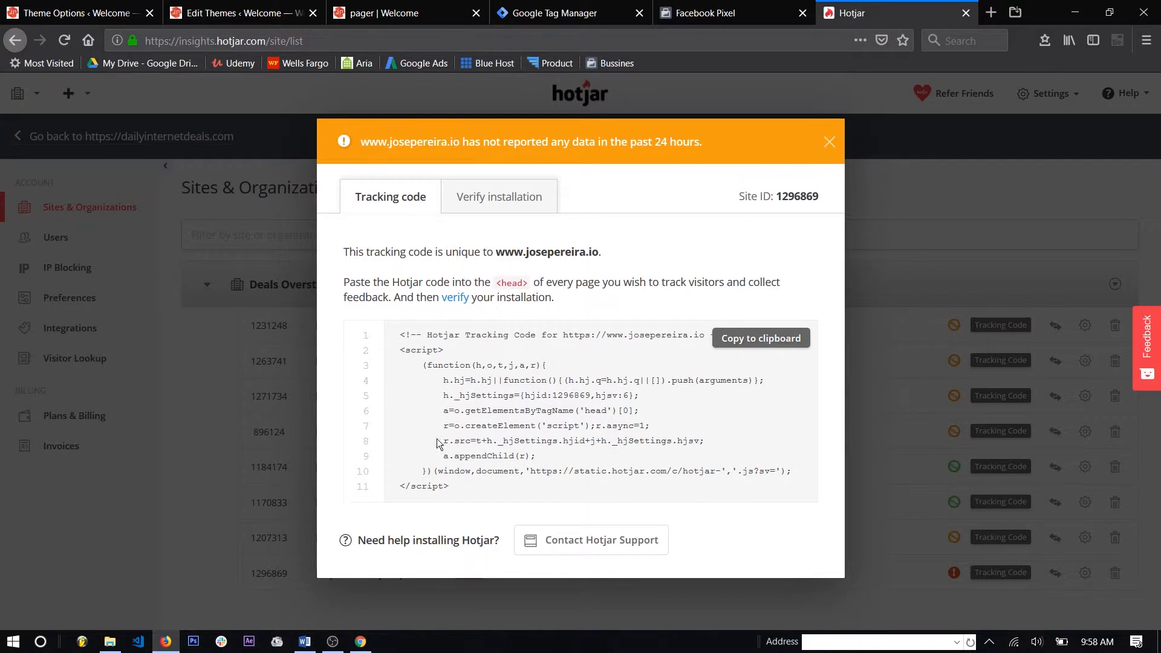
pyautogui.moveTo(587, 438); pyautogui.dragTo(645, 448)
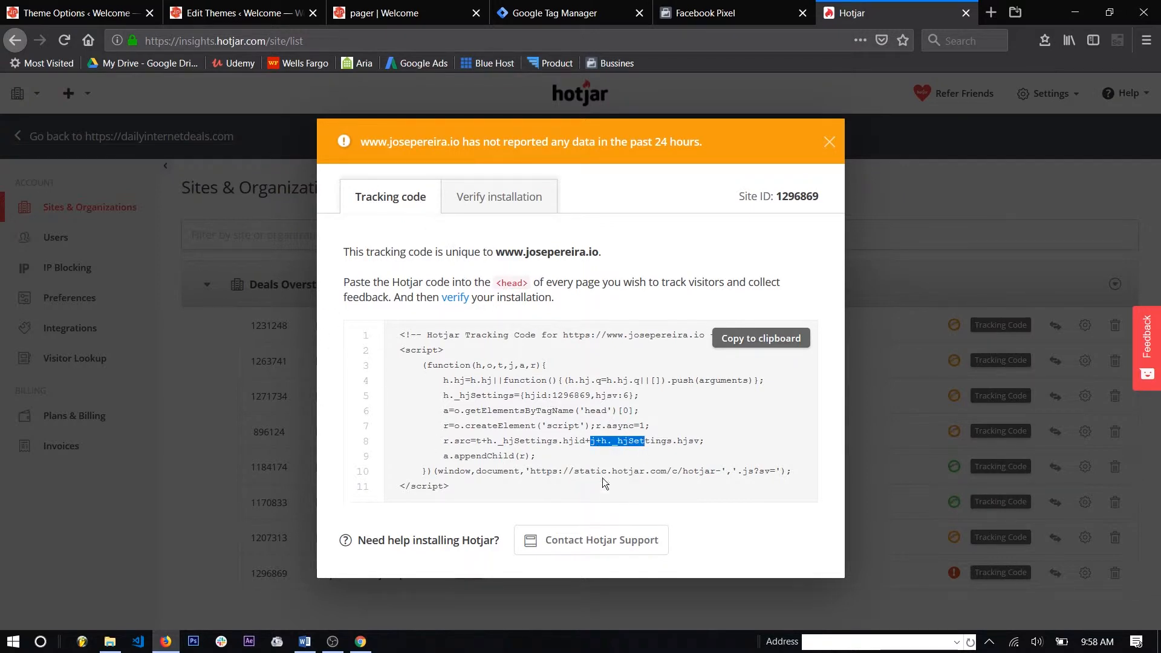
pyautogui.click(538, 400)
pyautogui.hotkey('ctrl', 'a')
pyautogui.click(531, 399)
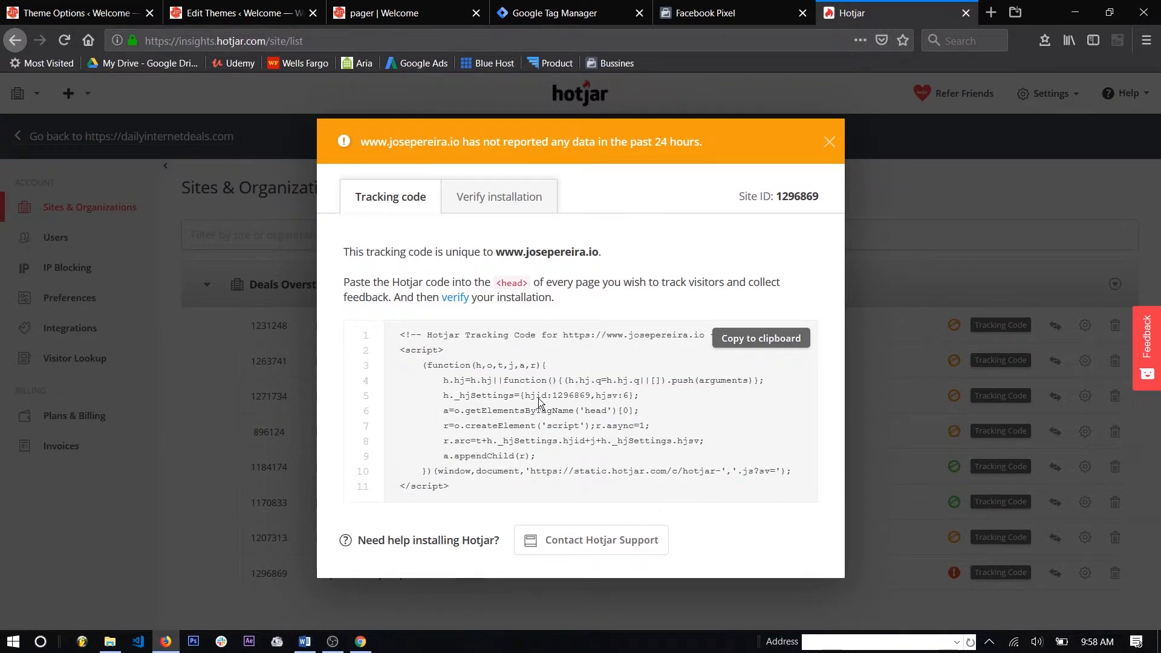
pyautogui.moveTo(552, 398); pyautogui.dragTo(584, 402)
pyautogui.moveTo(583, 402); pyautogui.dragTo(593, 399)
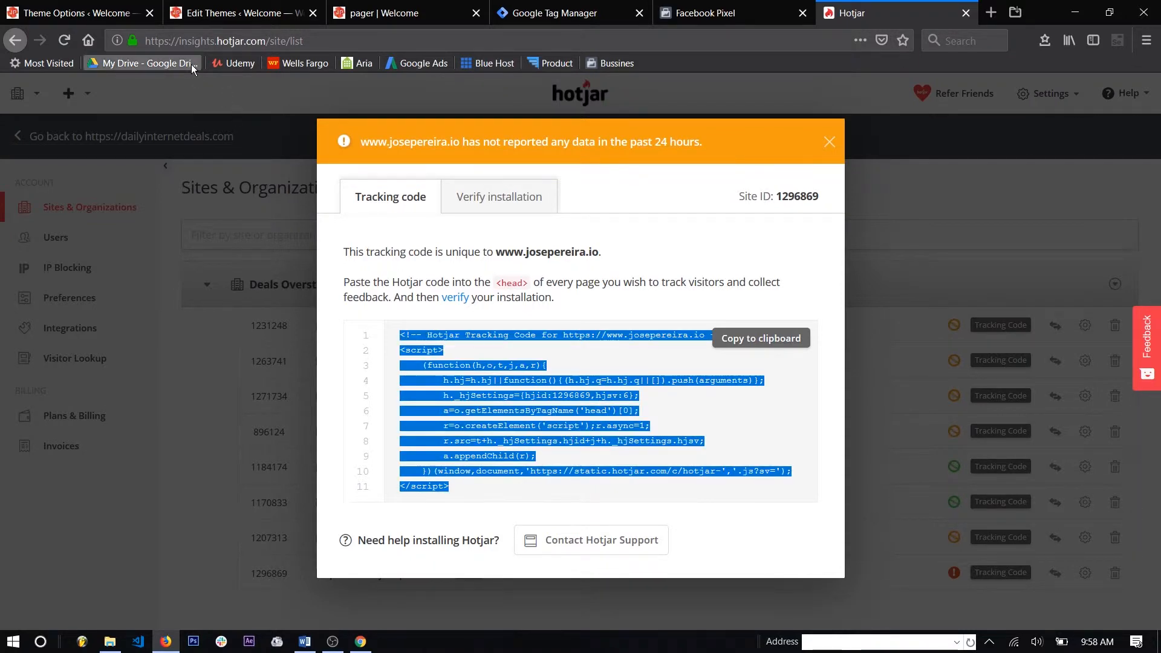
# Return to Google Tag Manager and create a new tag named Hotjar.
pyautogui.click(196, 8)
pyautogui.click(566, 11)
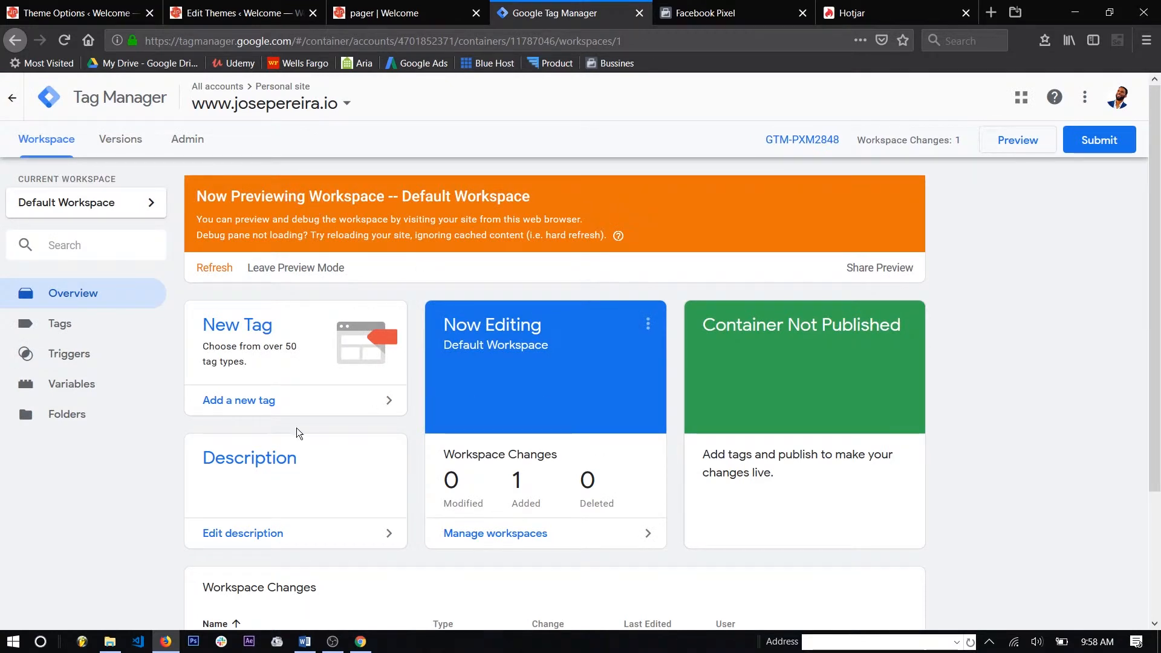
pyautogui.click(244, 333)
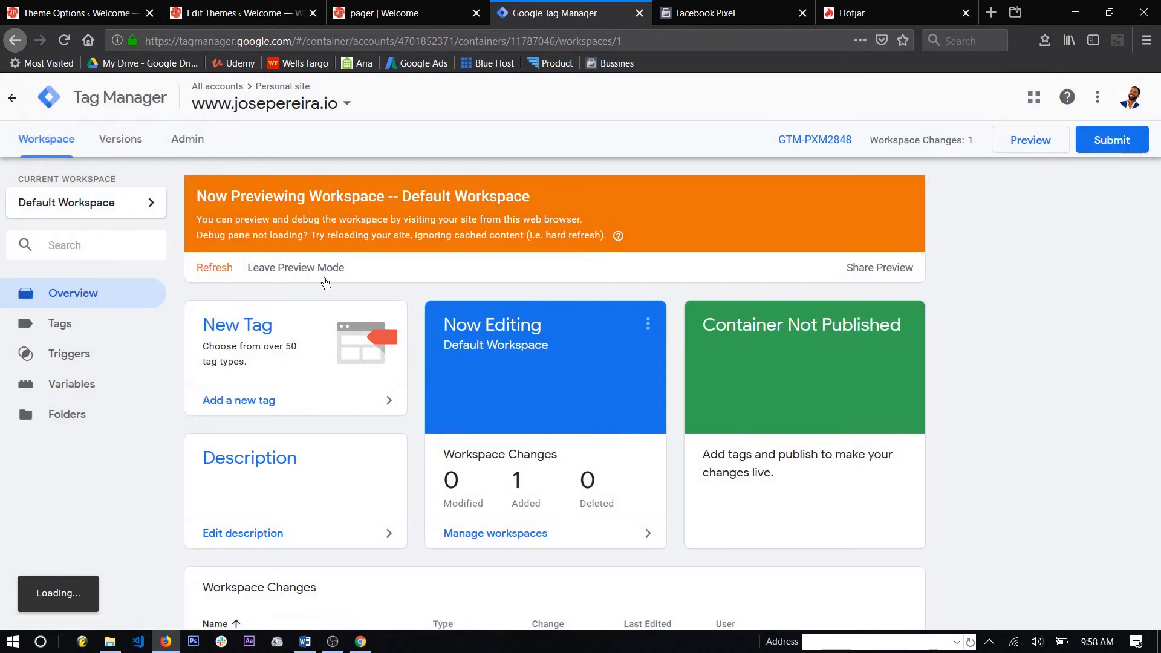
pyautogui.click(239, 333)
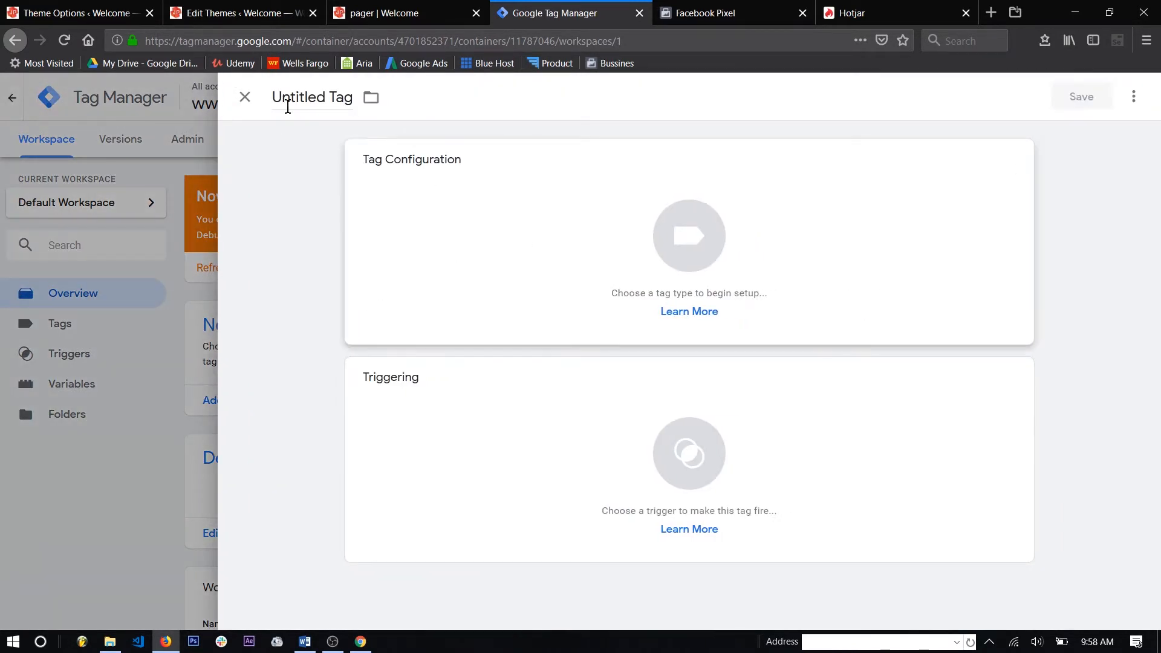
pyautogui.tripleClick(287, 99)
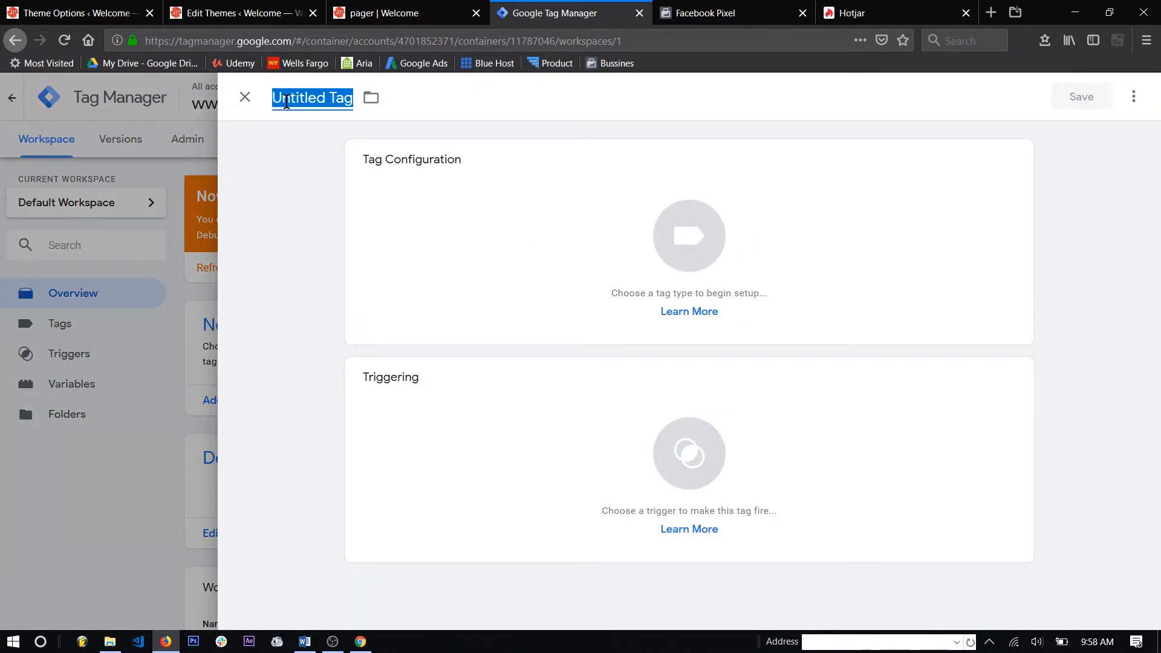
pyautogui.write('Hotjsr')
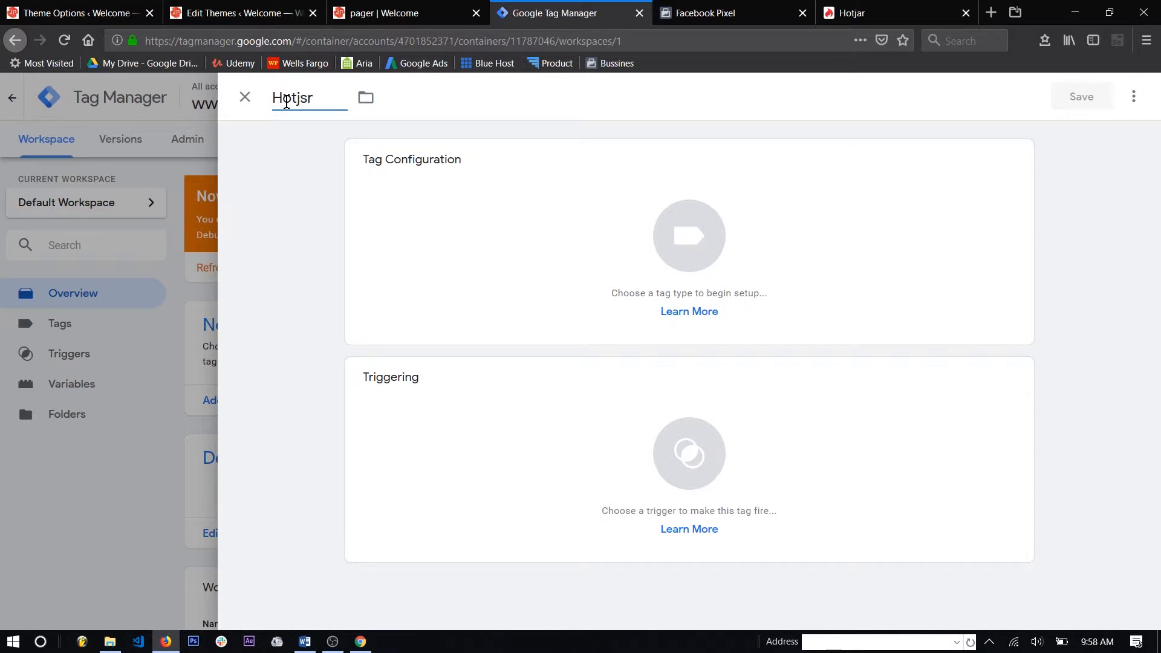
pyautogui.write('a')
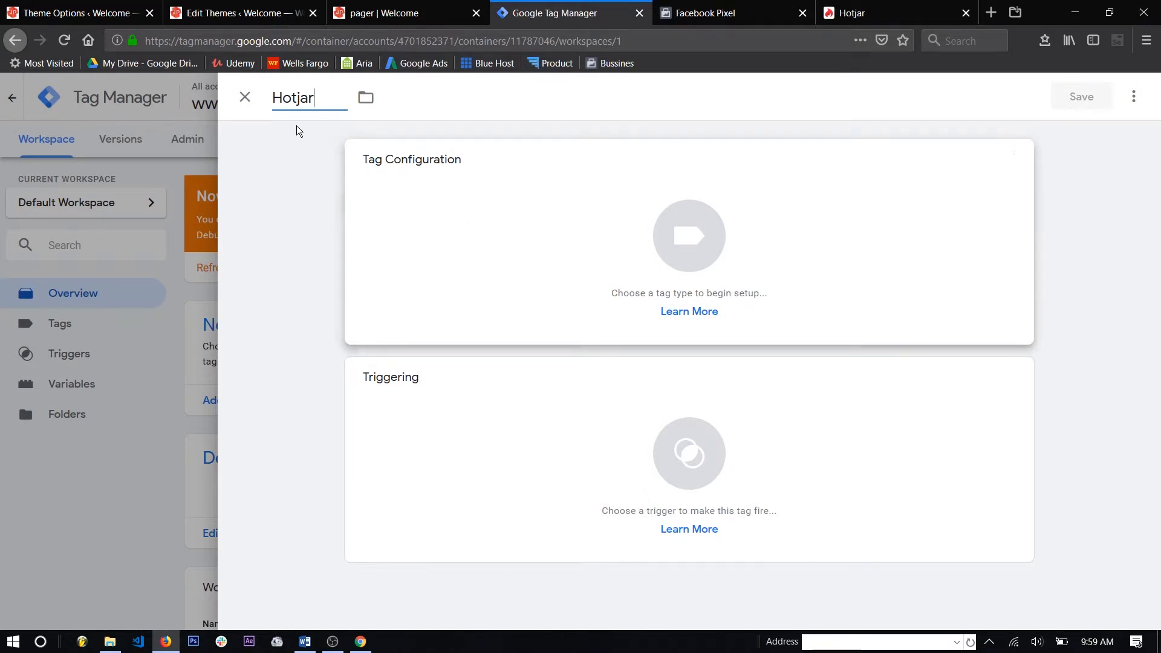
# Set the tag type to Hotjar Tracking Code and enter the new site's Hotjar Site ID.
pyautogui.click(415, 161)
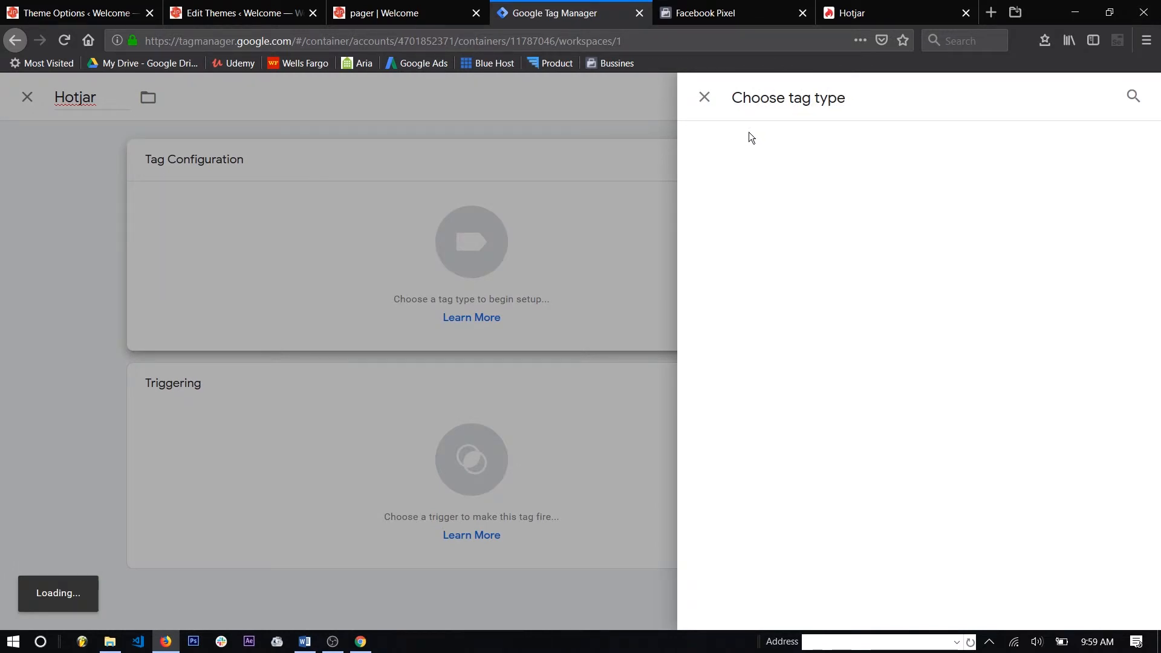
pyautogui.scroll(-15, 784, 283)
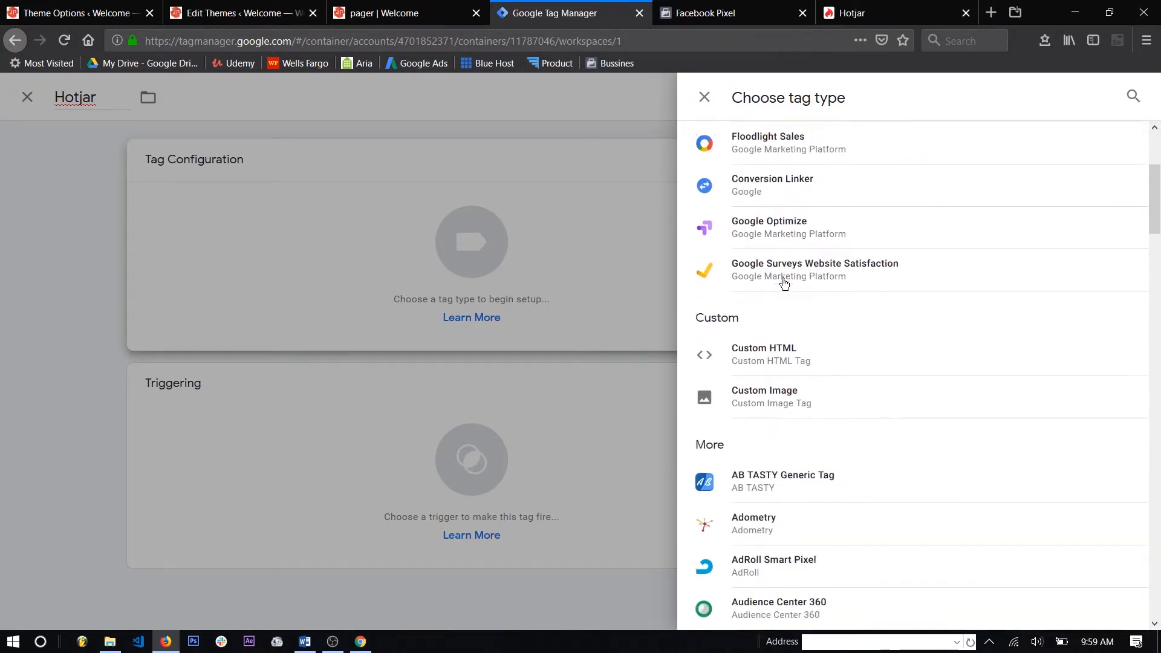
pyautogui.scroll(-8, 784, 282)
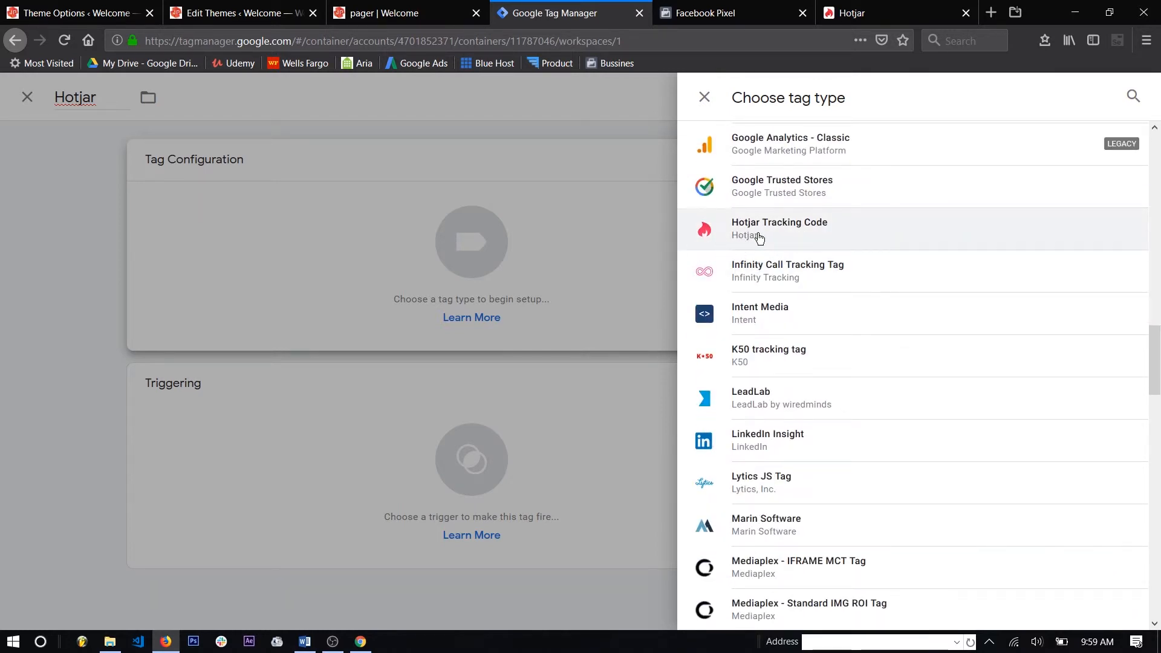
pyautogui.click(760, 237)
pyautogui.click(435, 303)
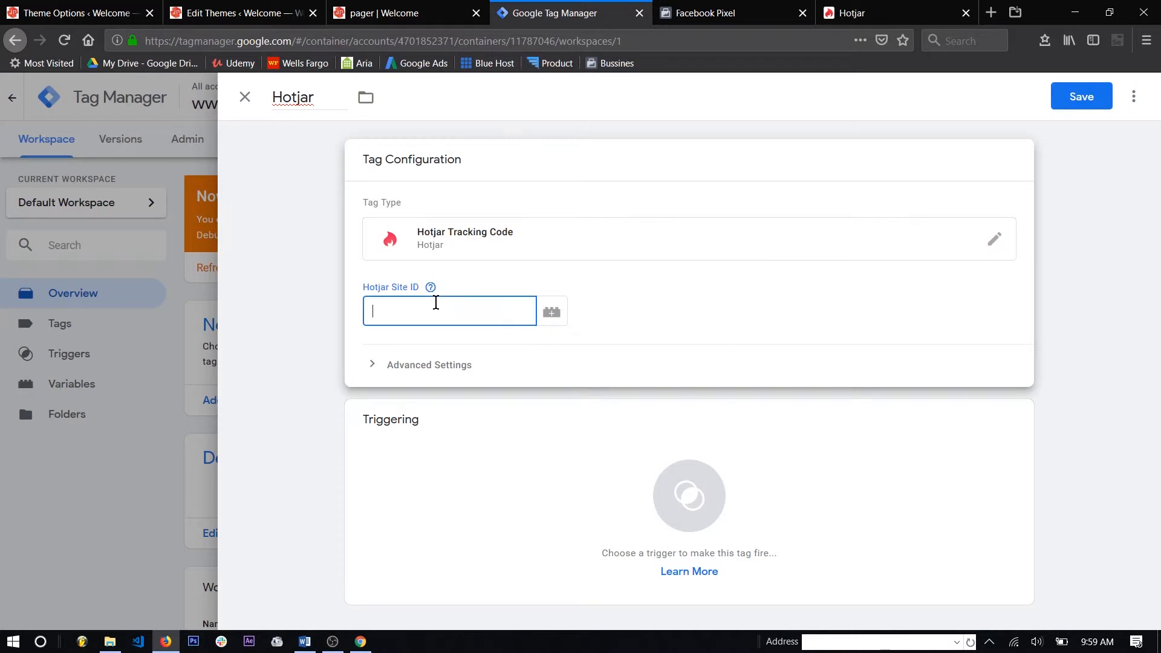
pyautogui.write('1296869')
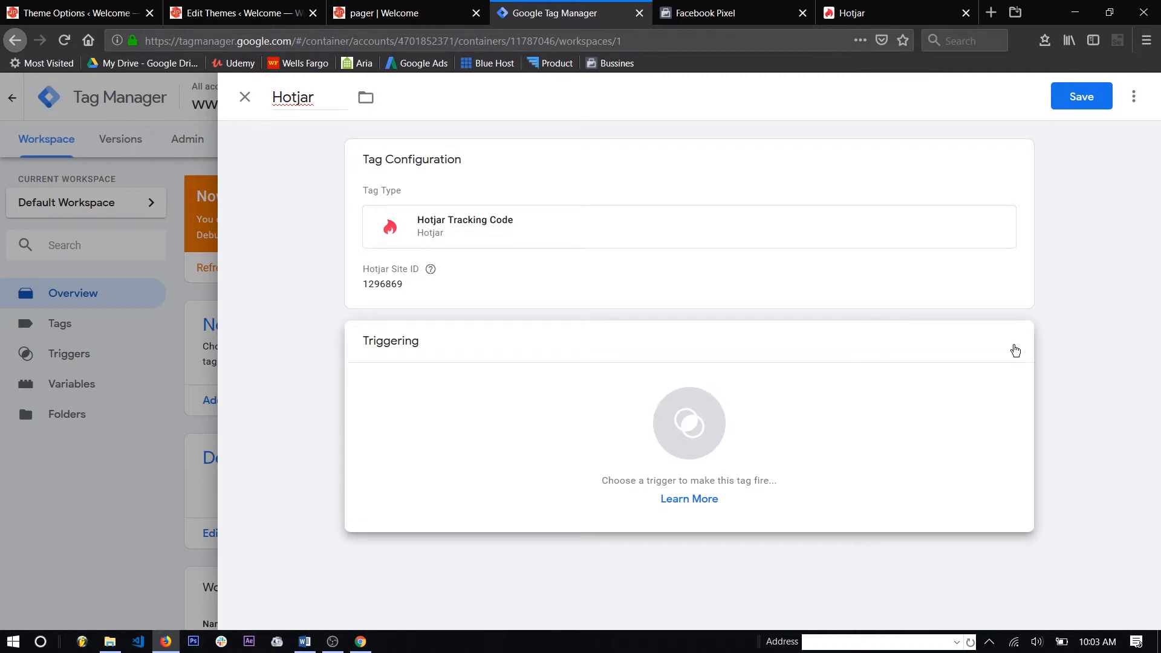
# Start a new trigger for the Hotjar tag and name it Pager Page.
pyautogui.click(1009, 345)
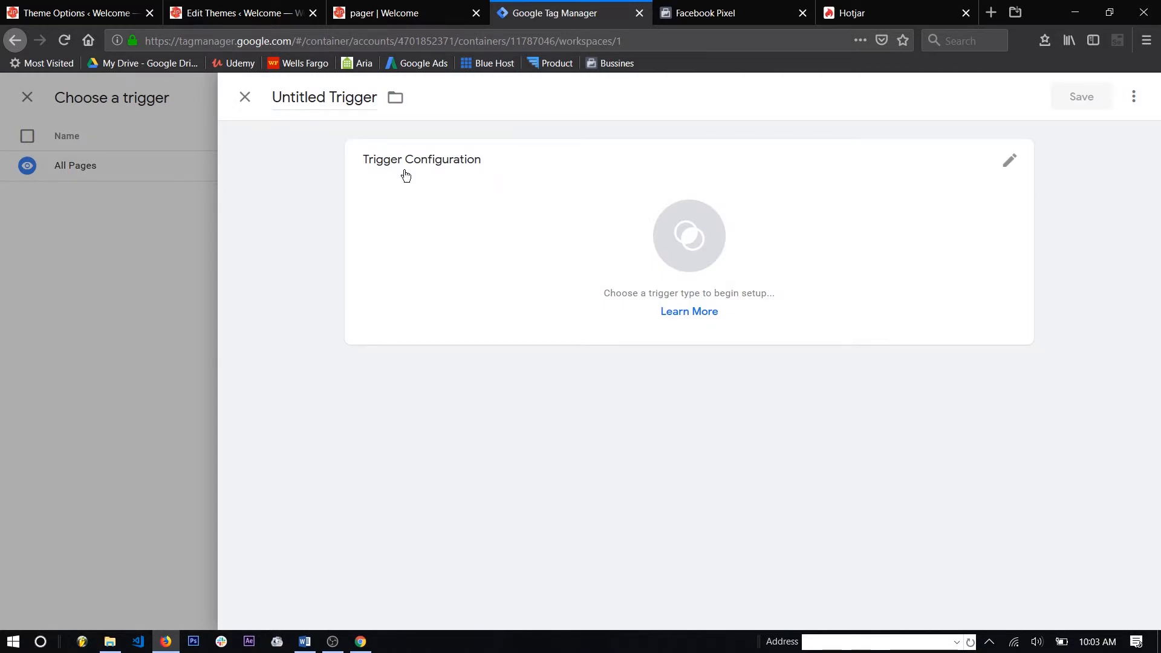
pyautogui.click(294, 98)
pyautogui.click(287, 95)
pyautogui.moveTo(270, 98); pyautogui.dragTo(411, 117)
pyautogui.write('Pa')
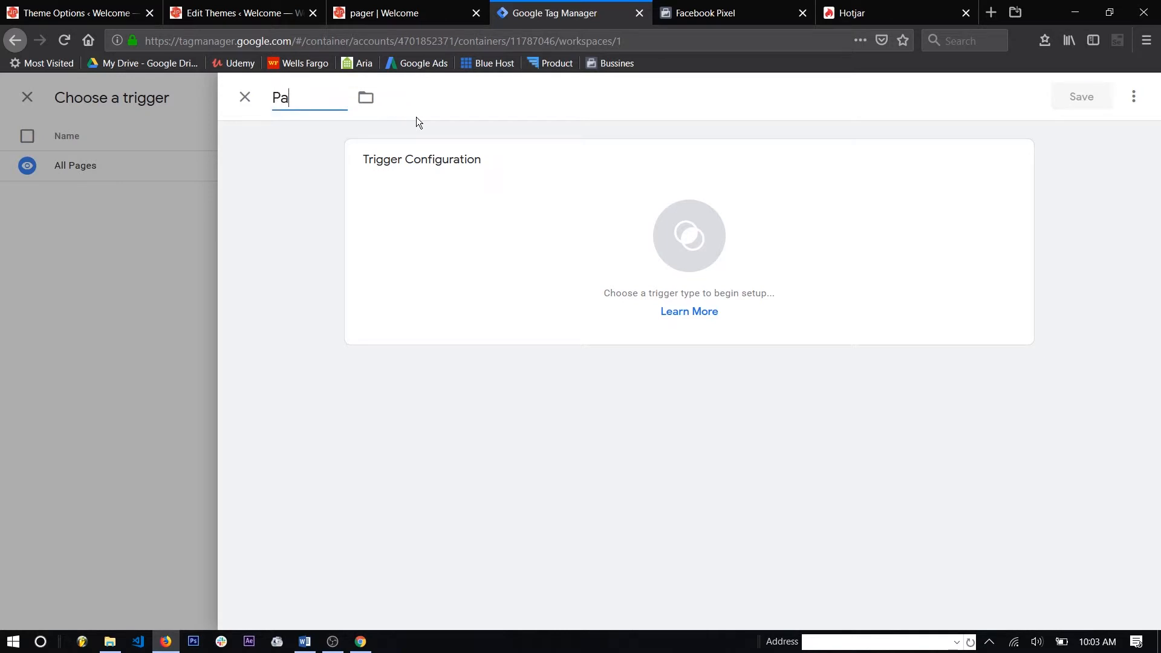
pyautogui.write('ger PAge')
pyautogui.press('BackSpace')
pyautogui.press('BackSpace')
pyautogui.press('BackSpace')
pyautogui.write('age')
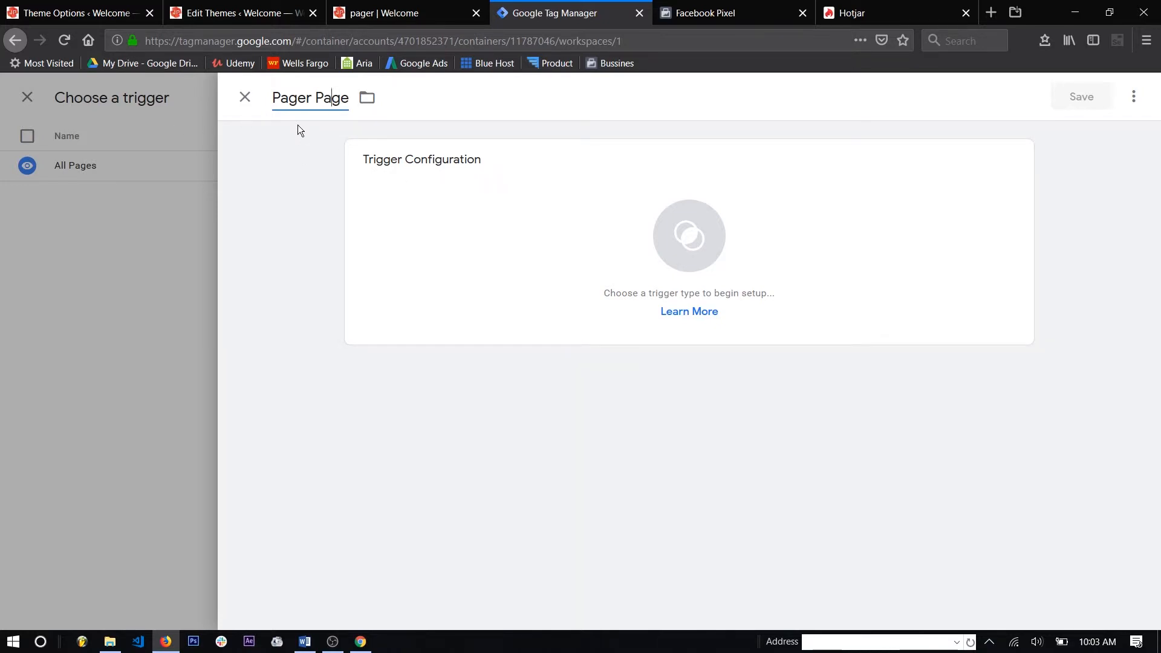
# Make the trigger a Page View type that fires on Some Page Views, with a condition based on Page URL.
pyautogui.click(986, 167)
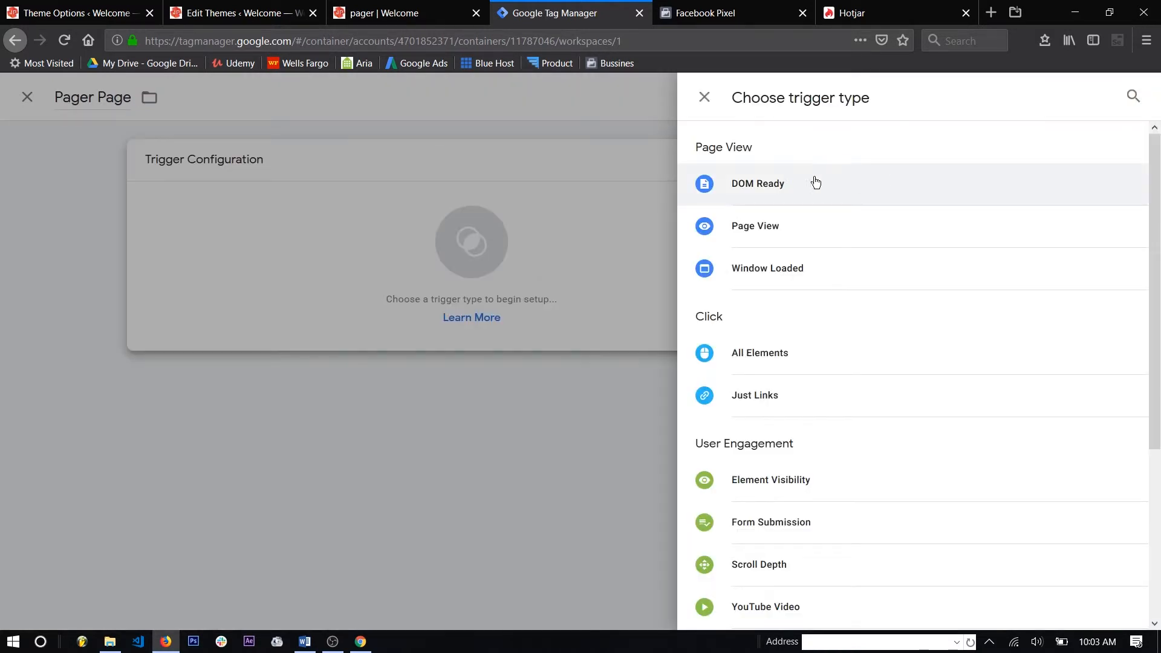
pyautogui.click(800, 220)
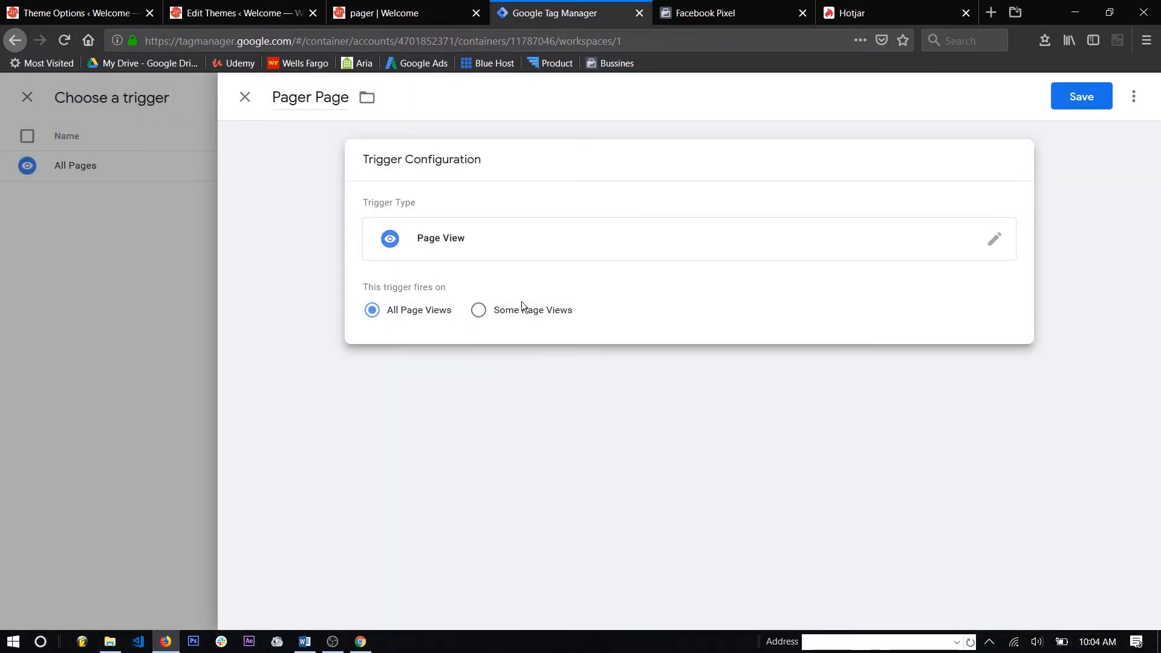
pyautogui.click(480, 312)
pyautogui.click(460, 371)
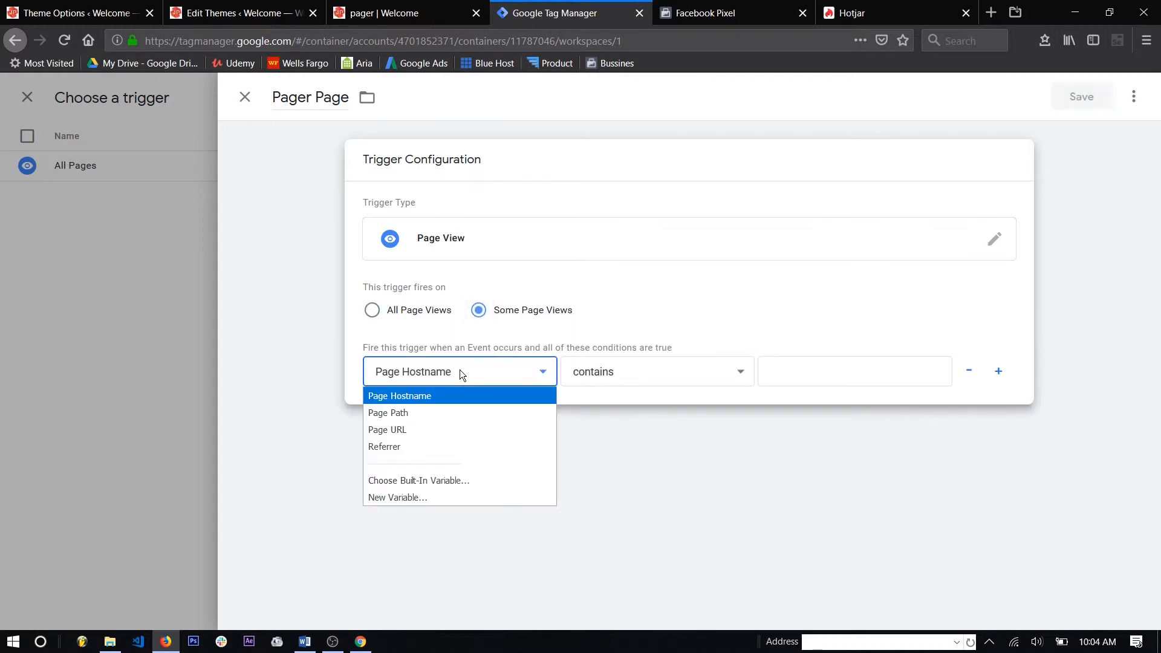
pyautogui.click(426, 428)
pyautogui.click(387, 13)
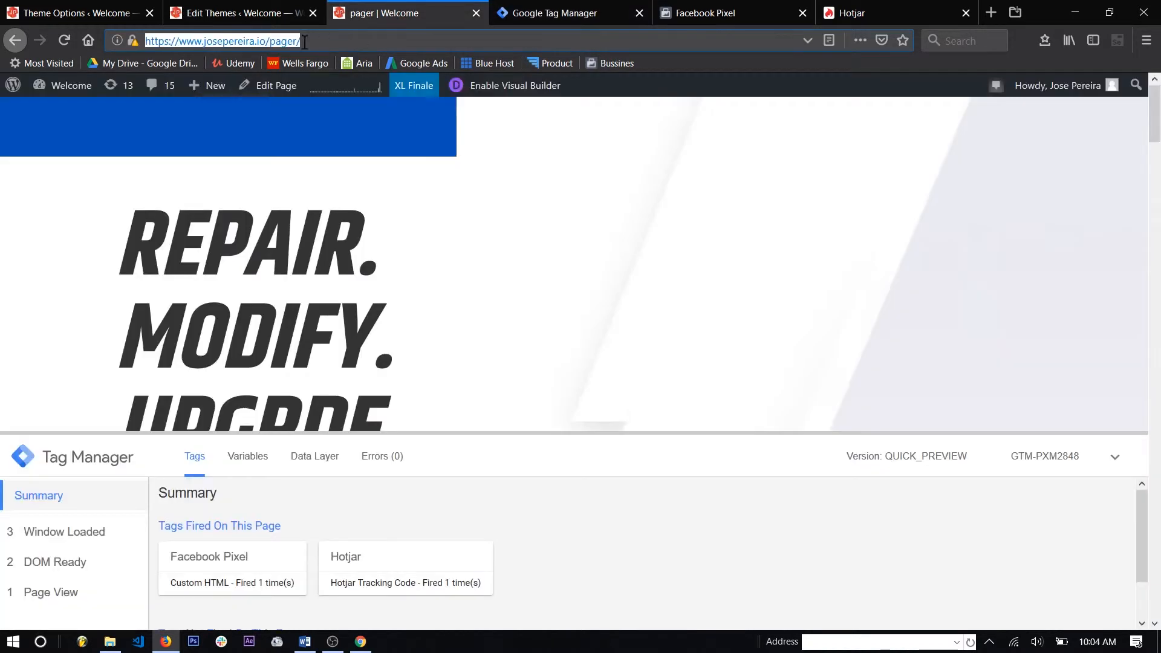
pyautogui.click(305, 47)
pyautogui.moveTo(305, 47); pyautogui.dragTo(267, 41)
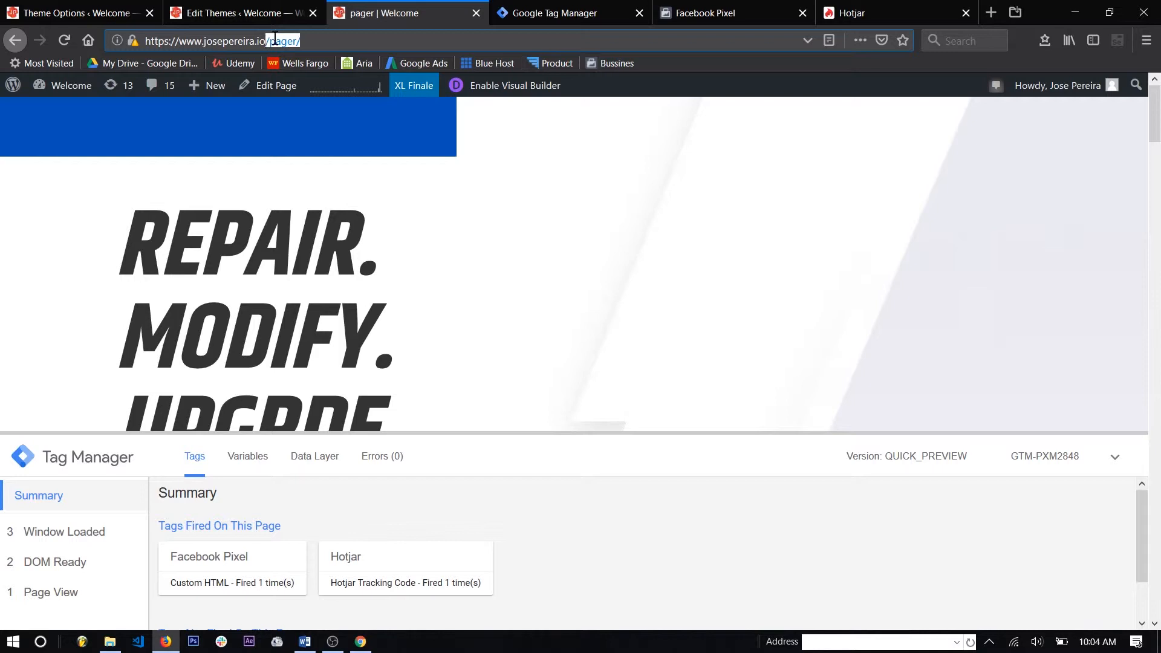
pyautogui.moveTo(306, 41); pyautogui.dragTo(181, 39)
pyautogui.hotkey('ctrl', 'c')
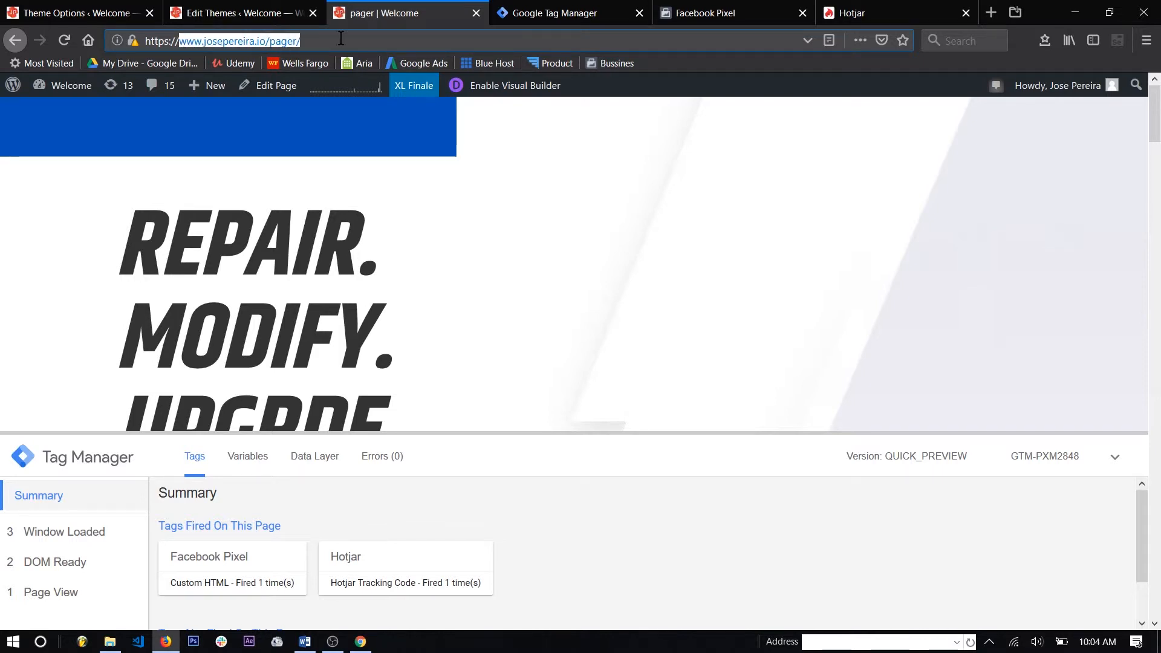
# Return to Google Tag Manager, set the Page URL condition to contain the copied pager page address, and save the trigger.
pyautogui.click(266, 12)
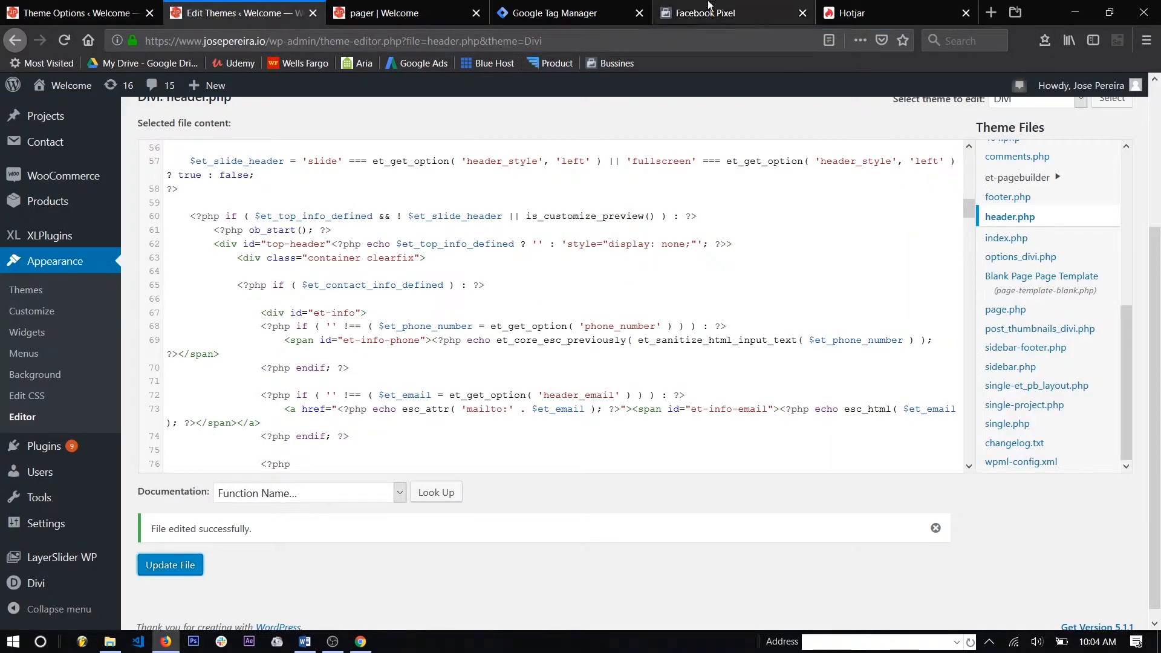
pyautogui.click(530, 13)
pyautogui.click(782, 372)
pyautogui.hotkey('ctrl', 'v')
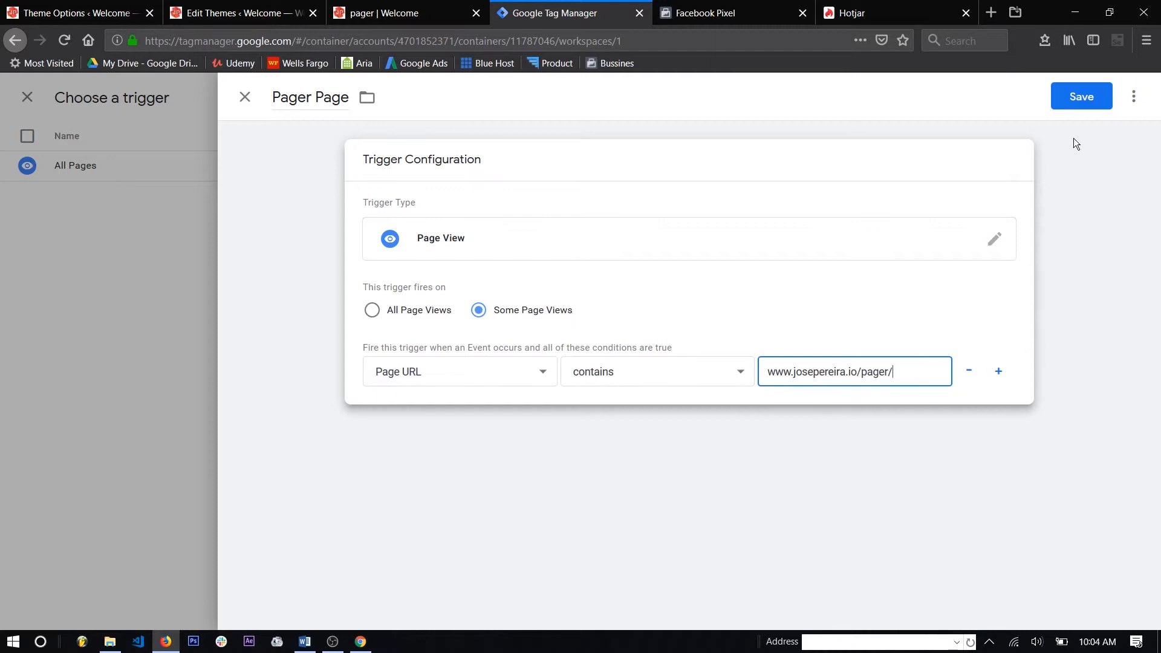
pyautogui.click(1093, 105)
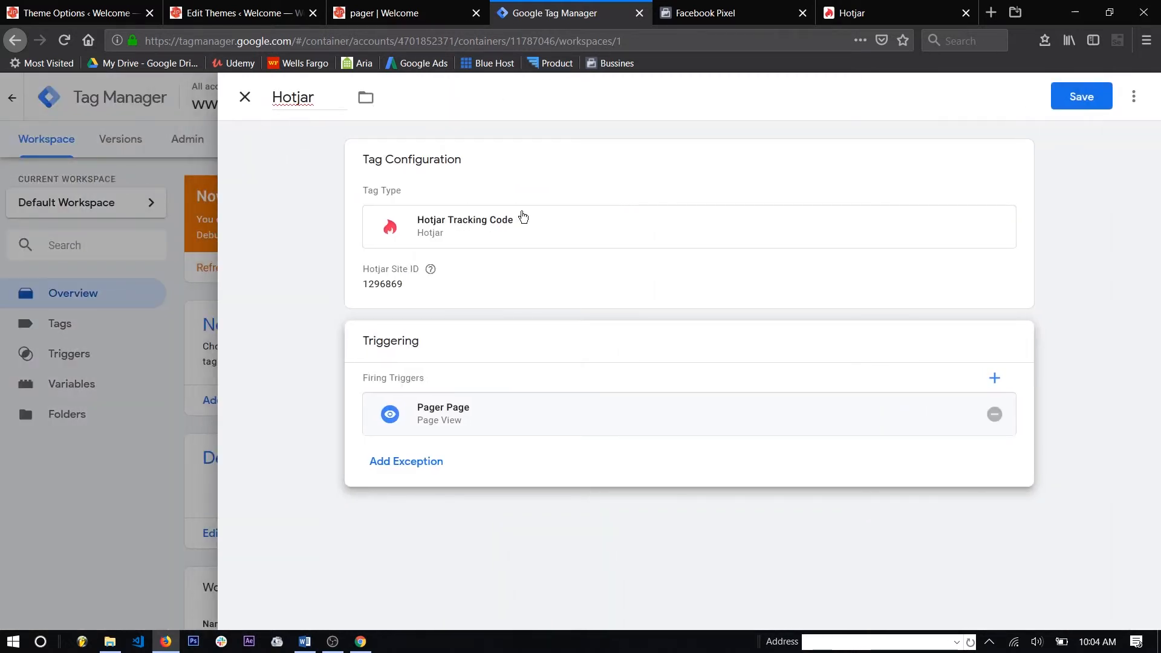
# Review the Pager Page trigger attached to the Hotjar tag, then save the tag.
pyautogui.click(450, 427)
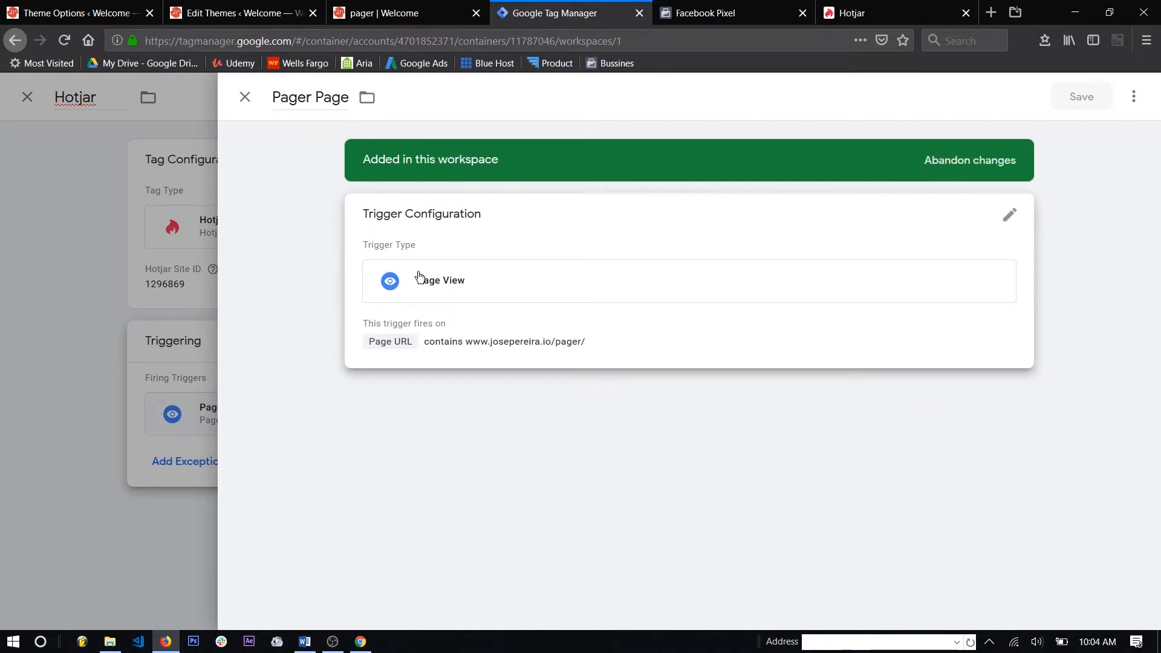
pyautogui.click(245, 97)
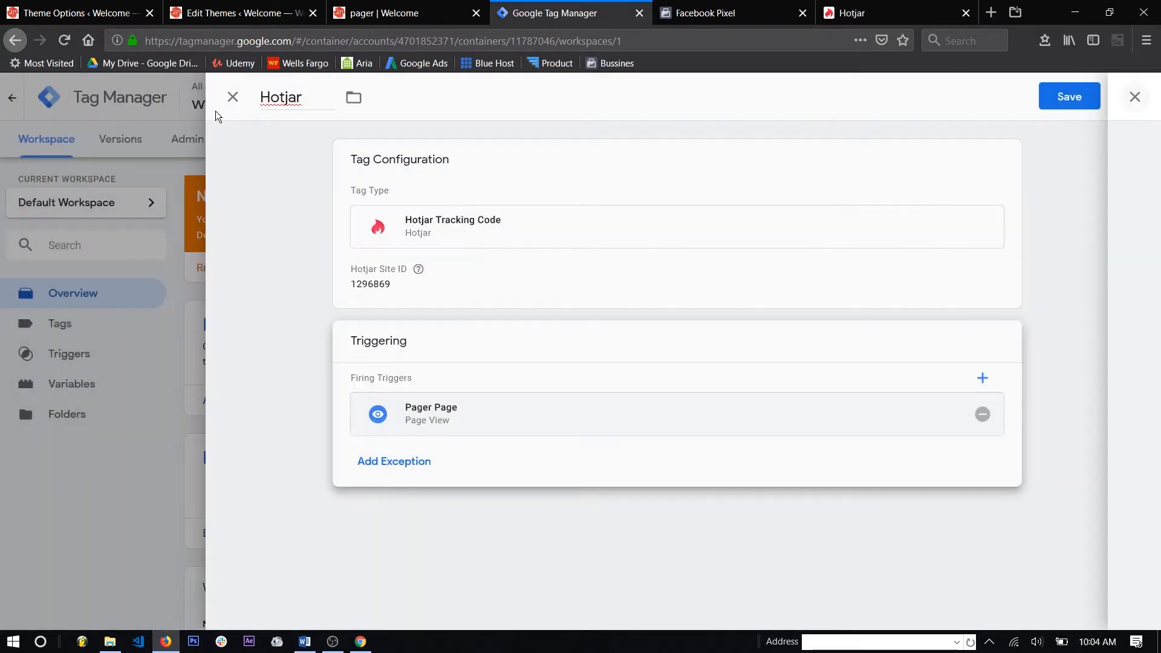
pyautogui.click(1079, 96)
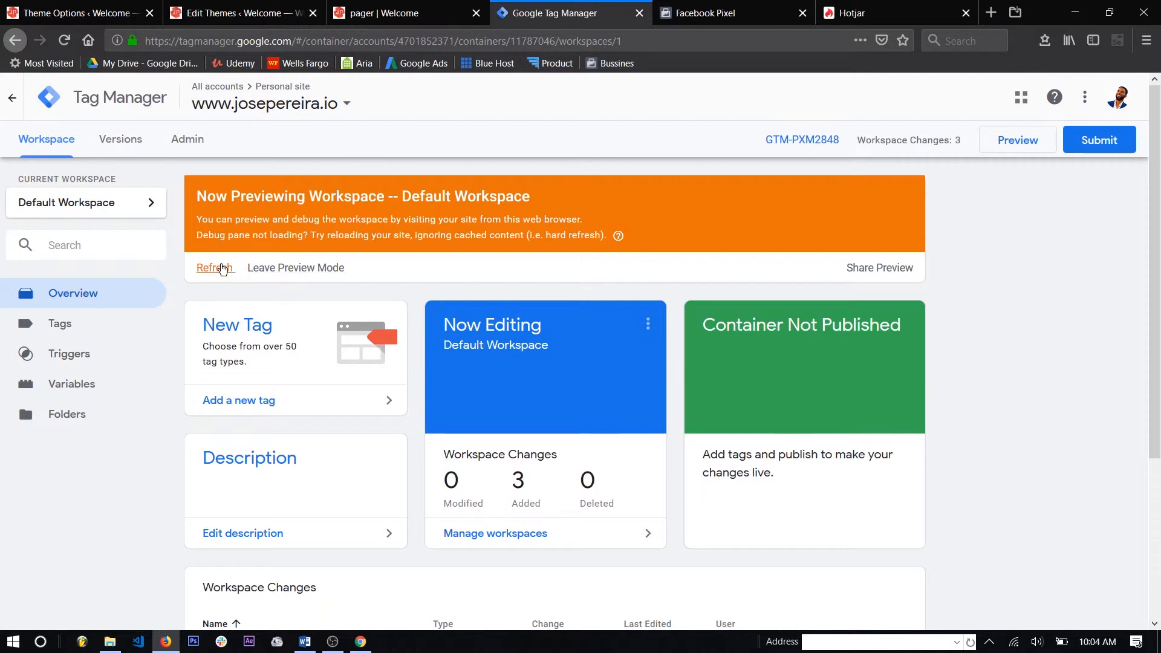
# Refresh the workspace preview and load the site's home page by removing /pager/ from the pager page's address.
pyautogui.click(212, 269)
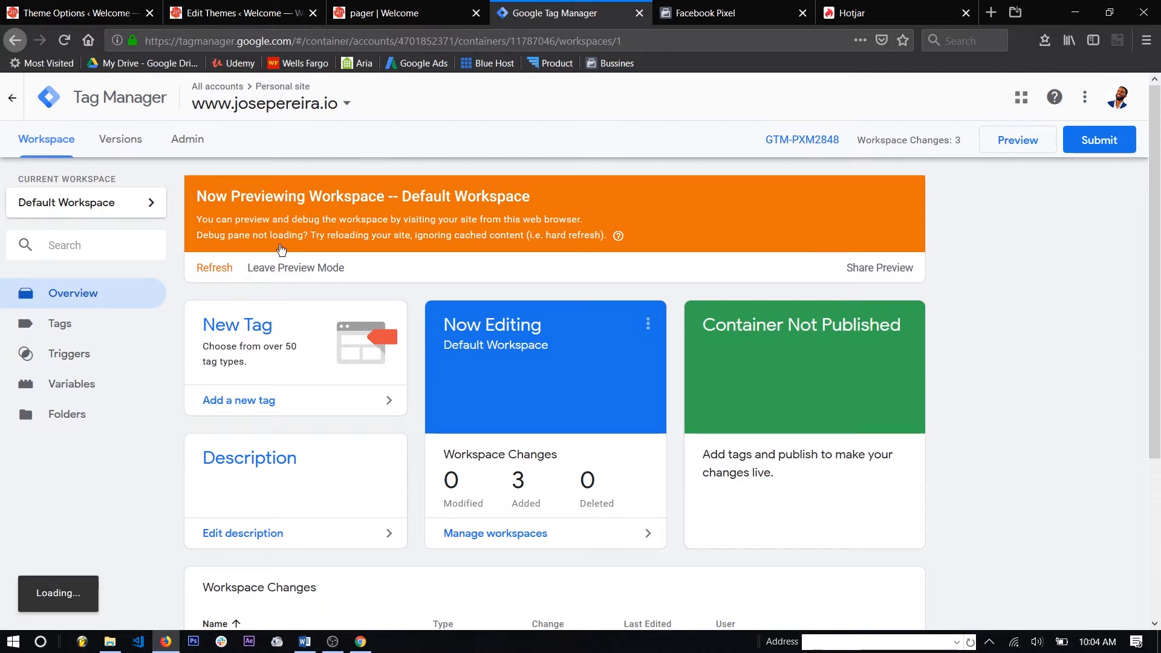
pyautogui.click(413, 10)
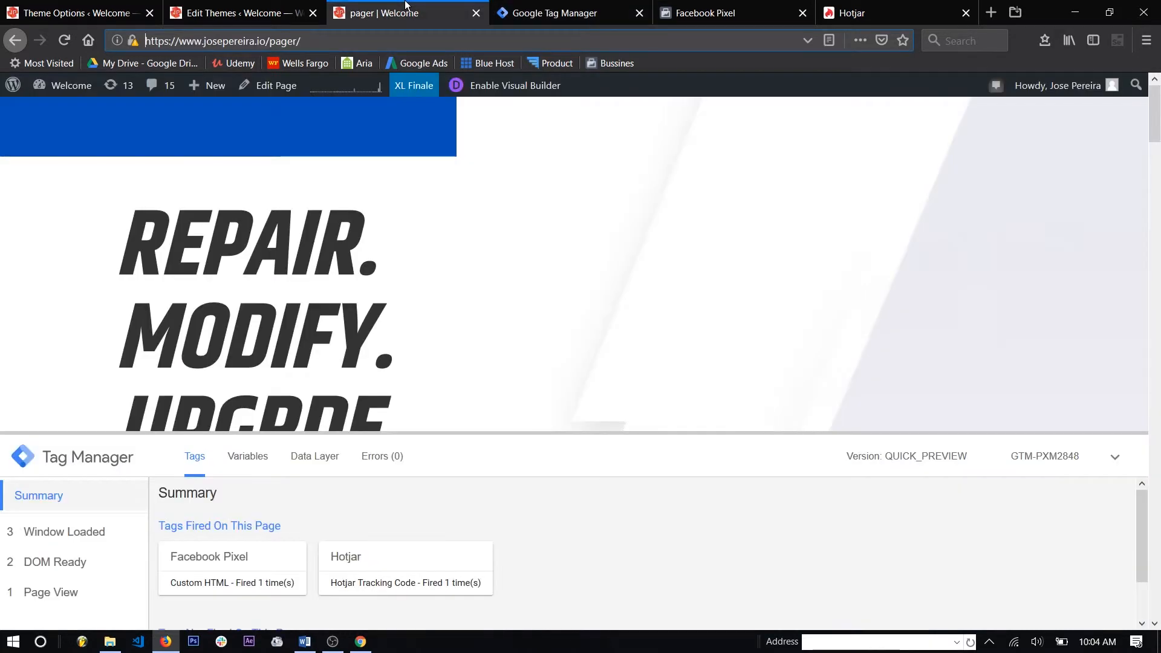
pyautogui.click(64, 44)
pyautogui.moveTo(266, 43); pyautogui.dragTo(382, 47)
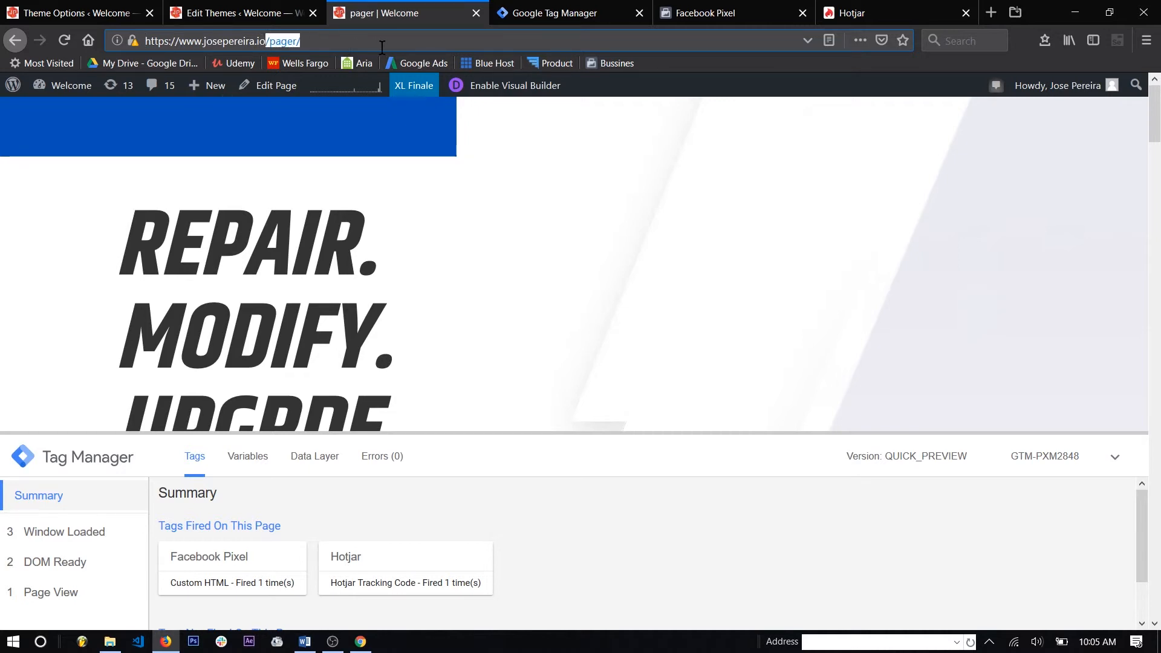
pyautogui.press('BackSpace')
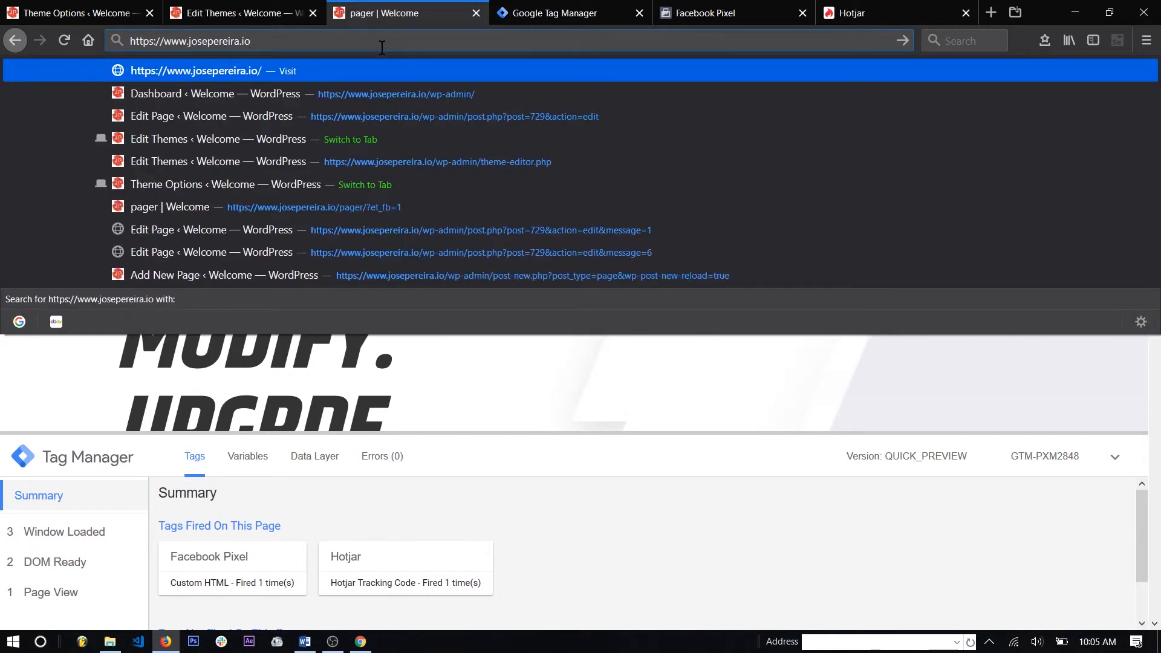
pyautogui.press('Return')
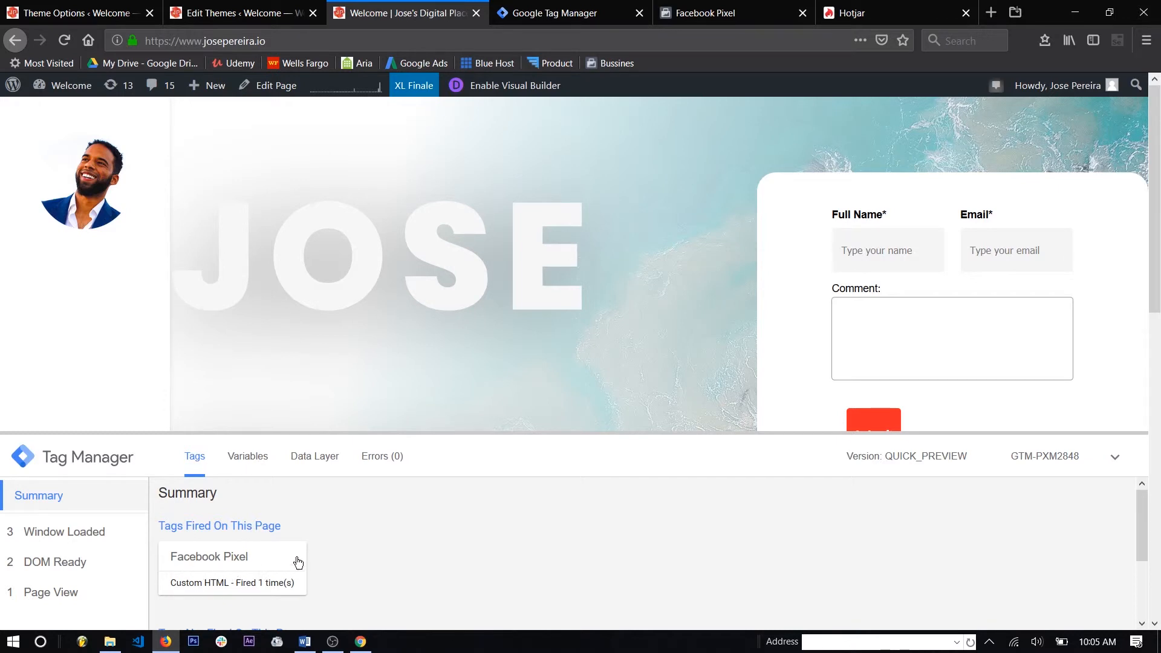
# Examine which tags fired and which did not fire on the home page in the Tag Manager debug summary.
pyautogui.moveTo(206, 85)
pyautogui.scroll(-3, 678, 267)
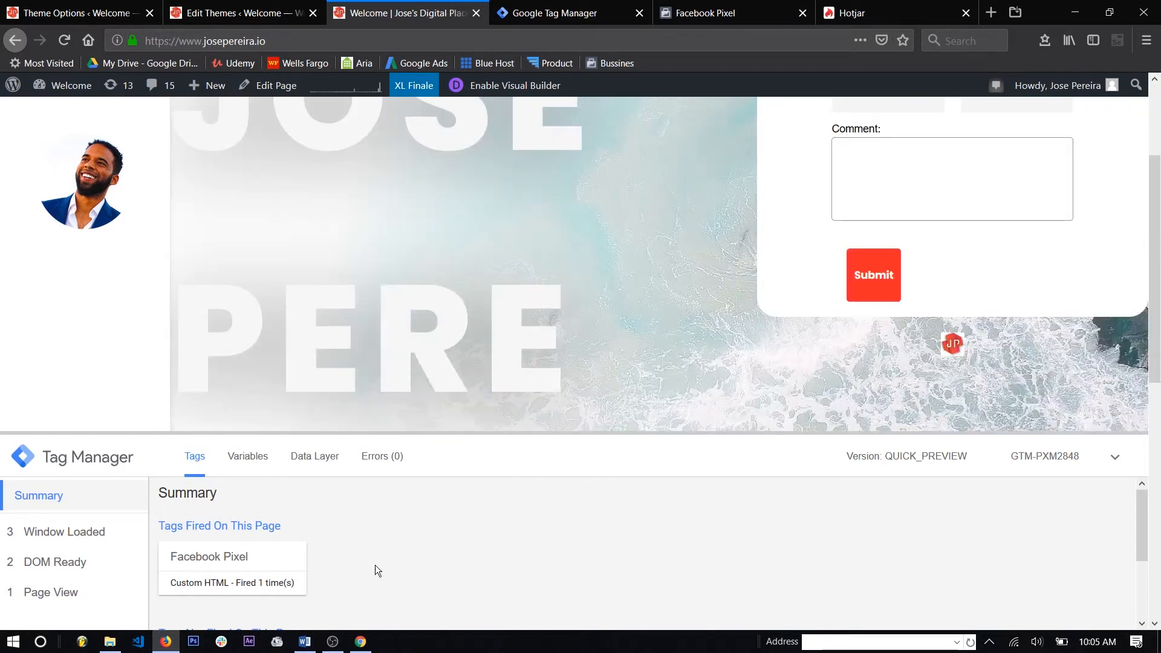
pyautogui.scroll(-1, 339, 556)
pyautogui.scroll(-2, 339, 556)
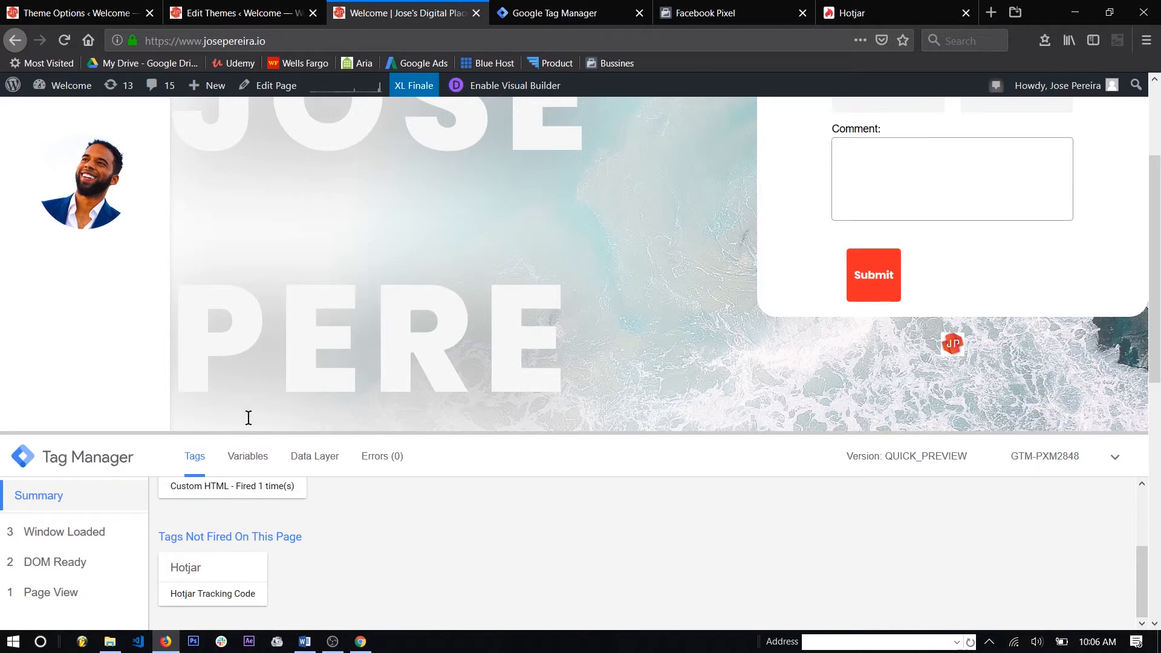
# Return to Google Tag Manager and leave preview mode for the Default Workspace.
pyautogui.click(532, 12)
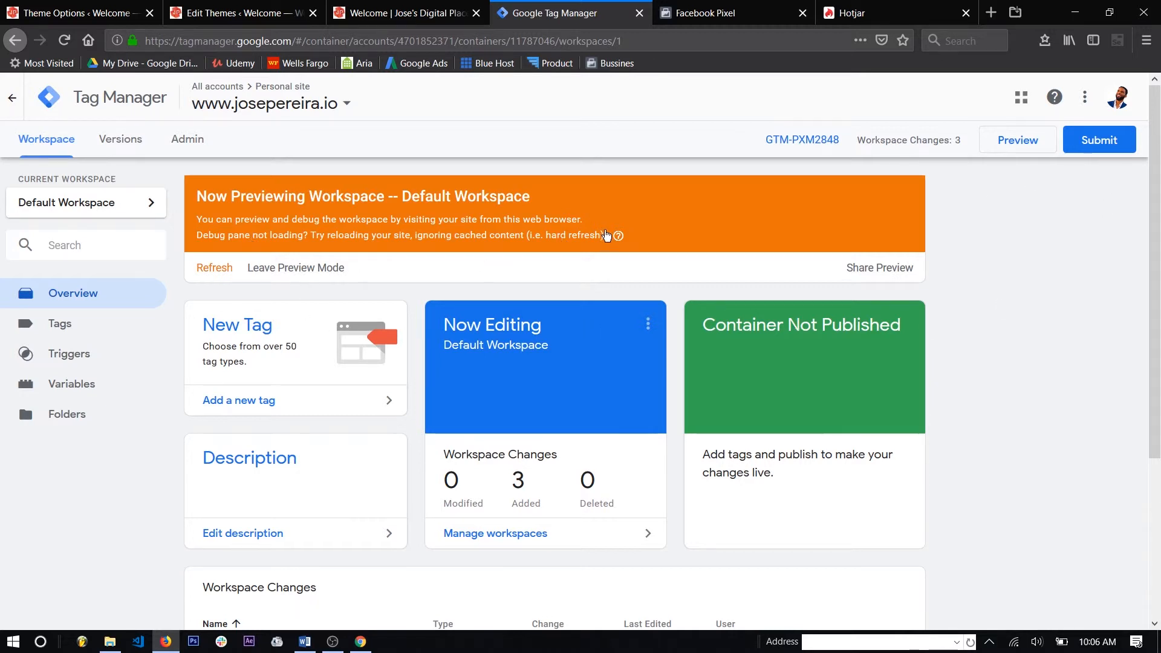
pyautogui.click(281, 268)
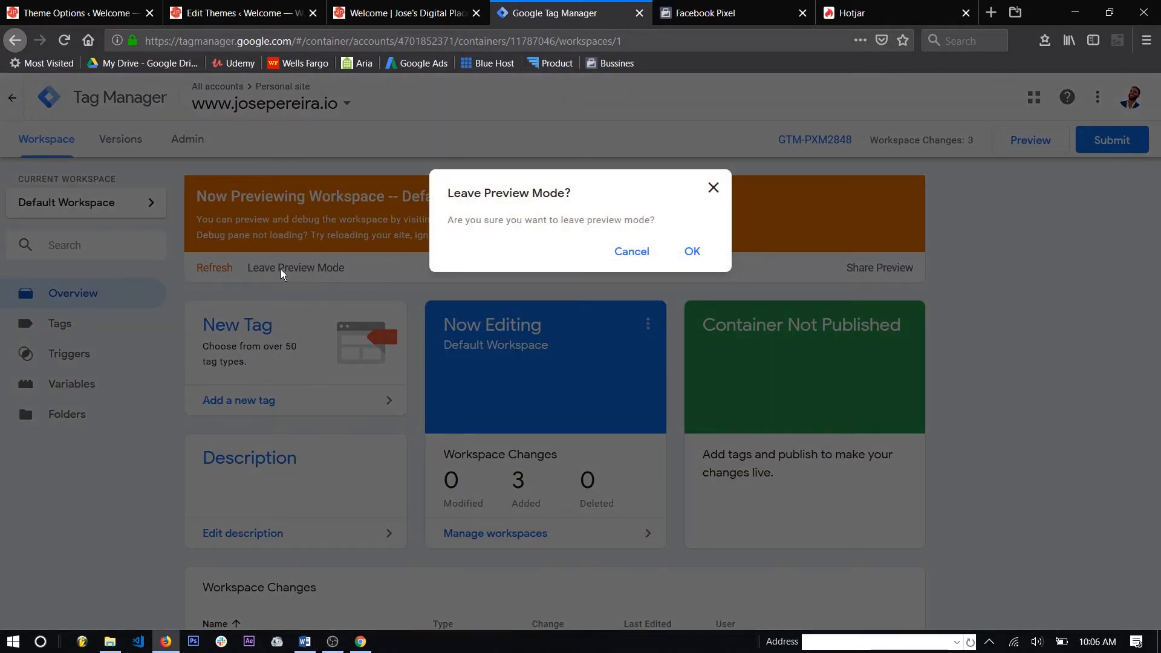
pyautogui.click(690, 244)
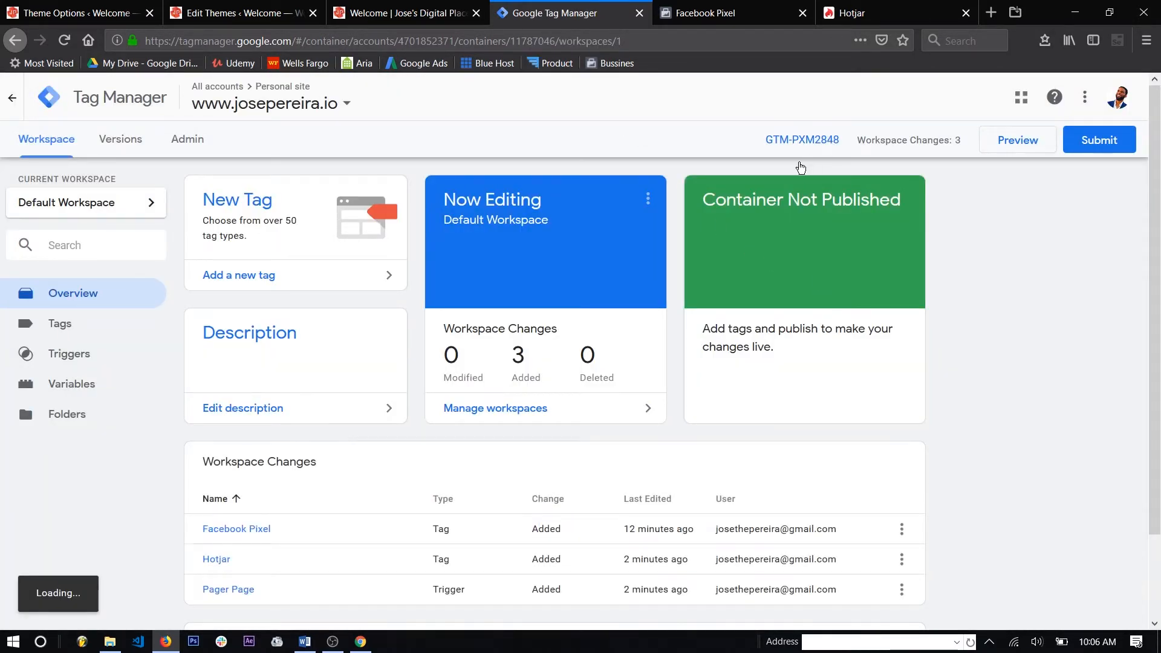
# Start submitting the workspace changes and enter "verison 1.0" as the version name.
pyautogui.click(1108, 139)
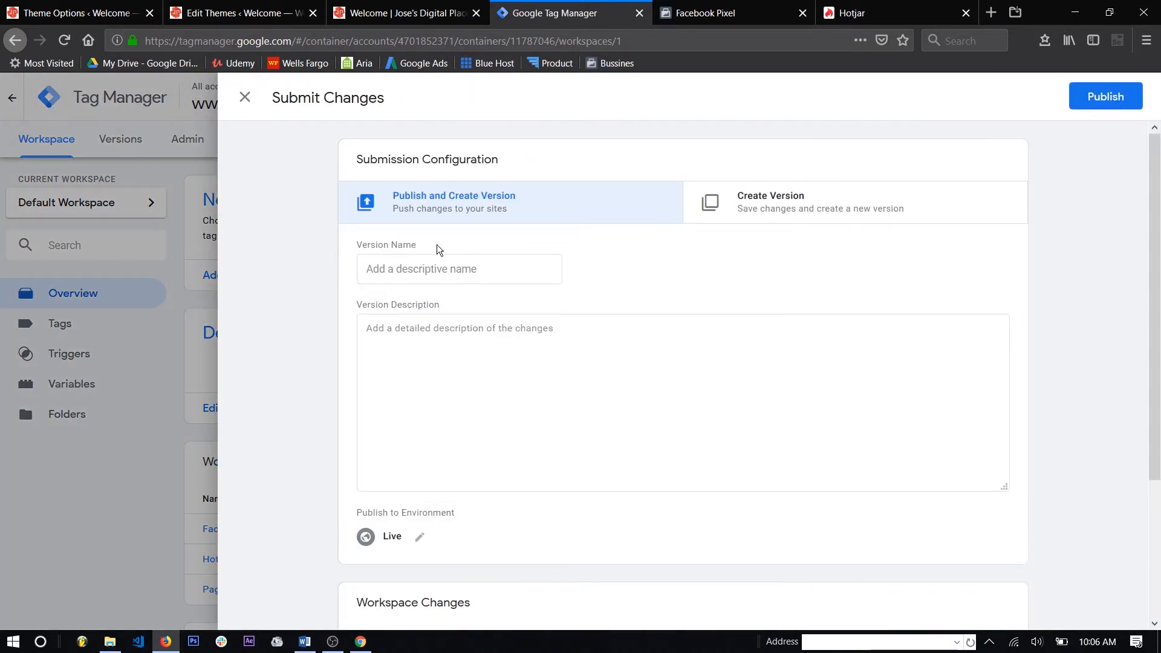
pyautogui.click(424, 265)
pyautogui.write('verison 1.0')
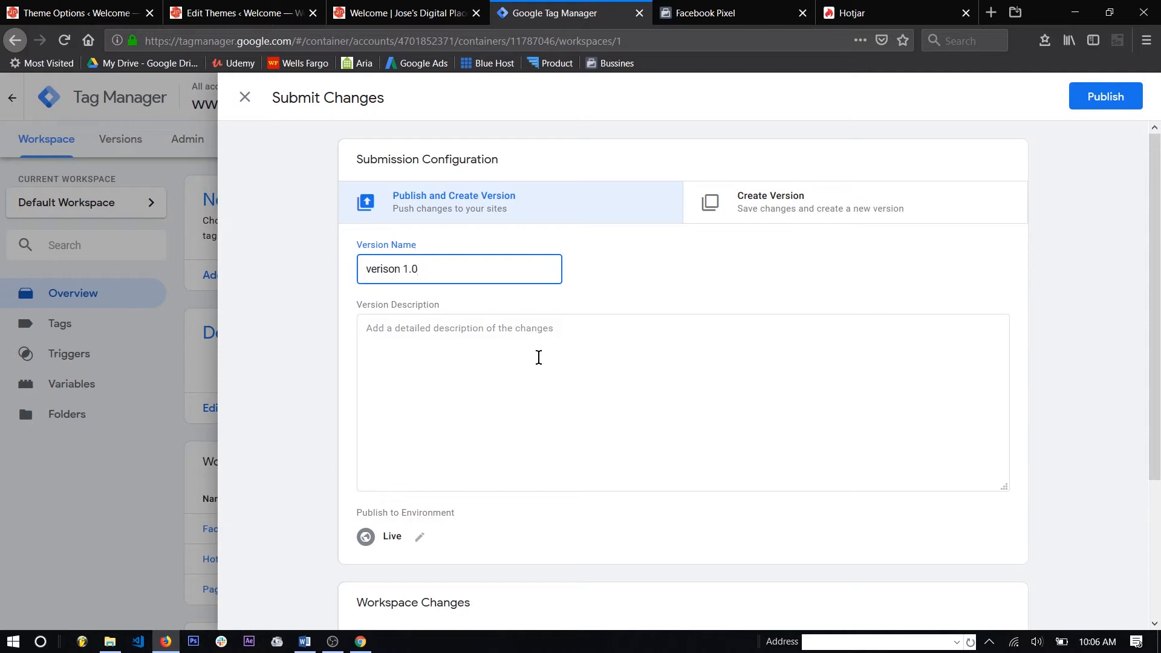
# Enter the version description "In this version we added the facebook pixel and hotjar tracker", correcting its misspelled words, and publish the version.
pyautogui.click(475, 359)
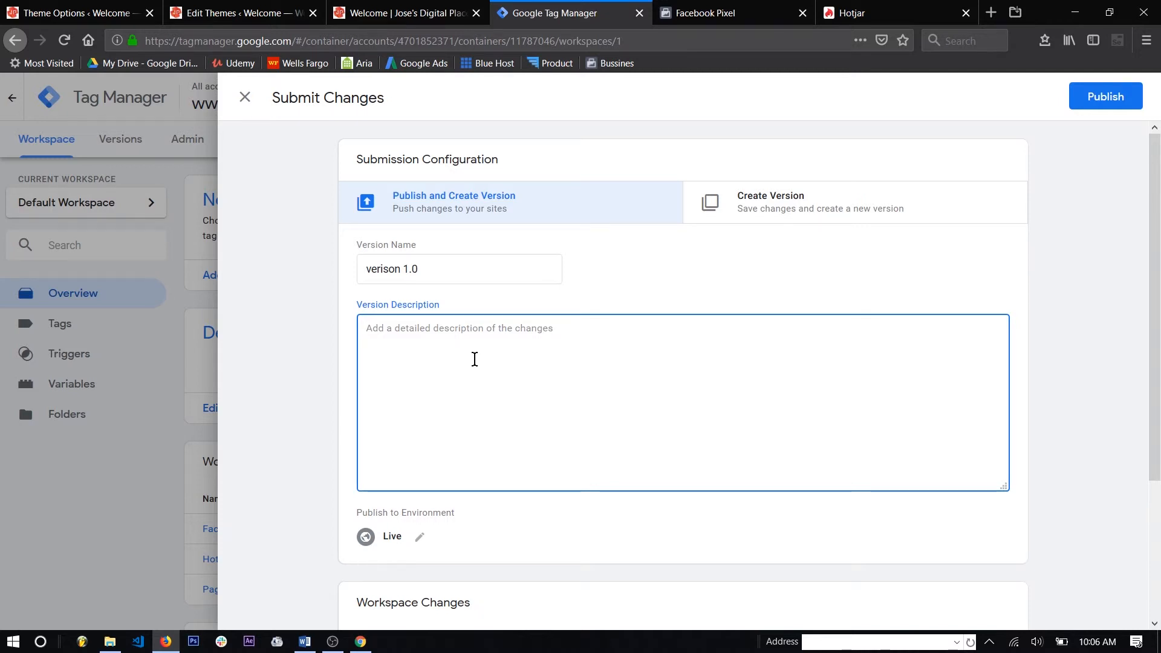
pyautogui.write('In this version we aded t')
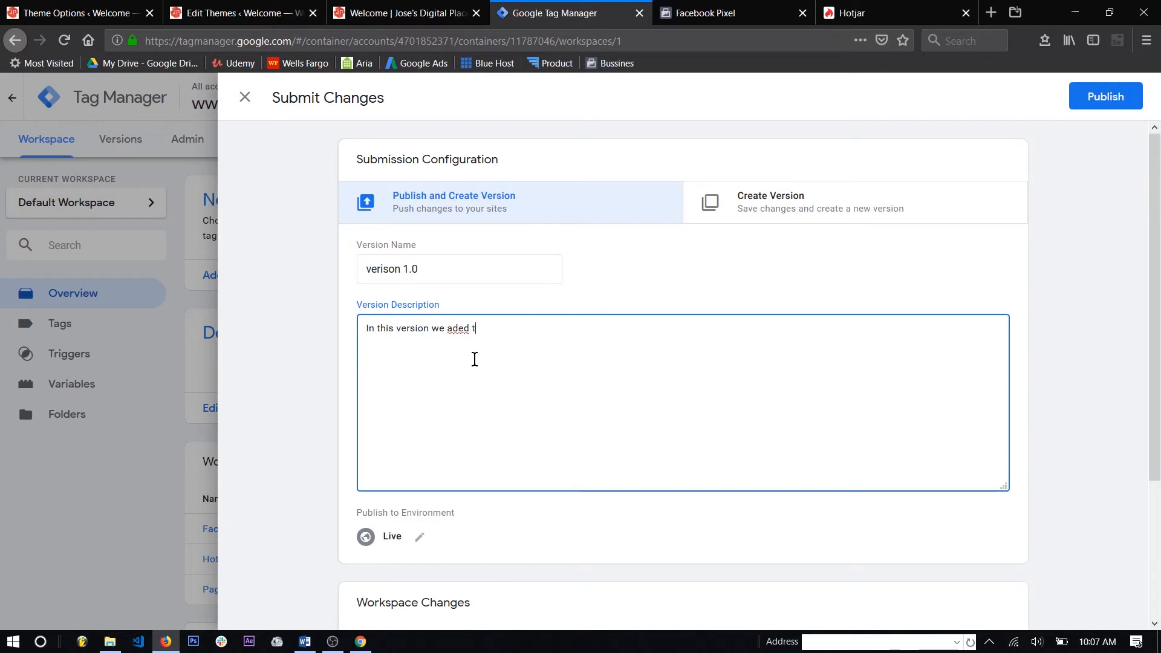
pyautogui.write(' pixel and htoja')
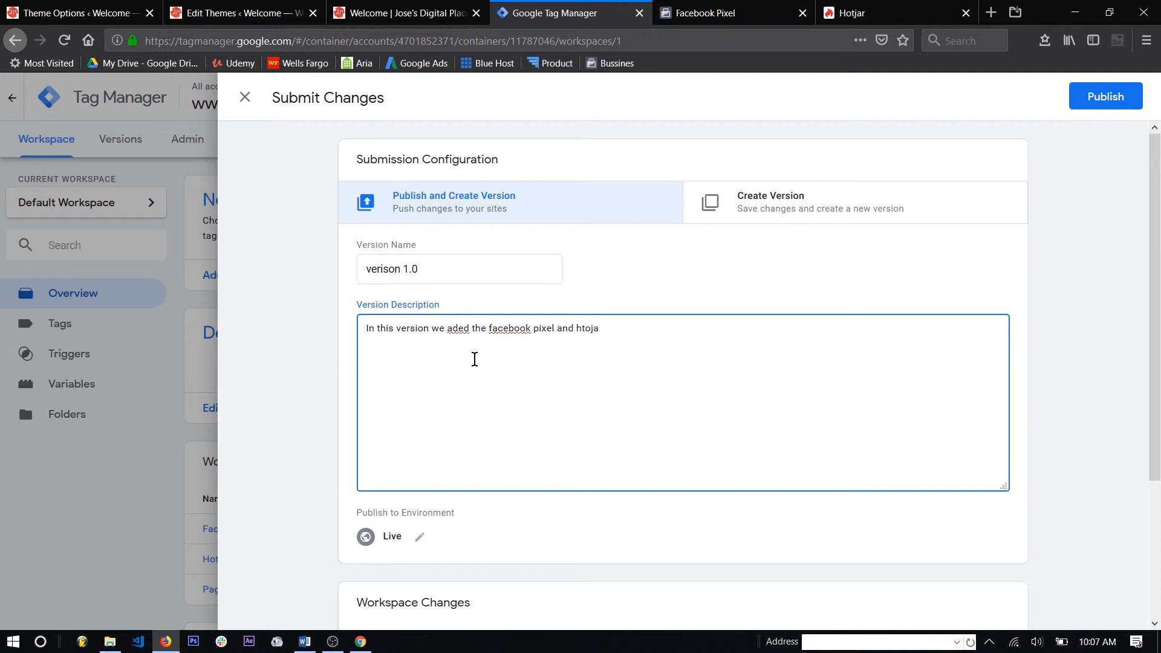
pyautogui.write('r tracker')
pyautogui.rightClick(463, 334)
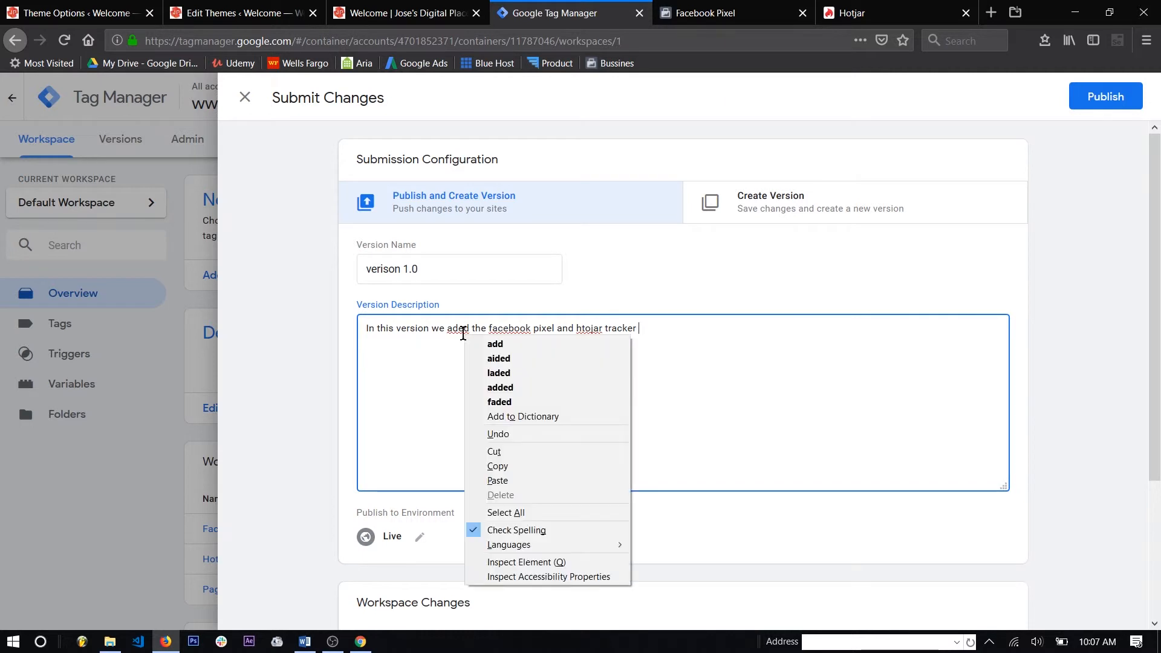
pyautogui.click(523, 390)
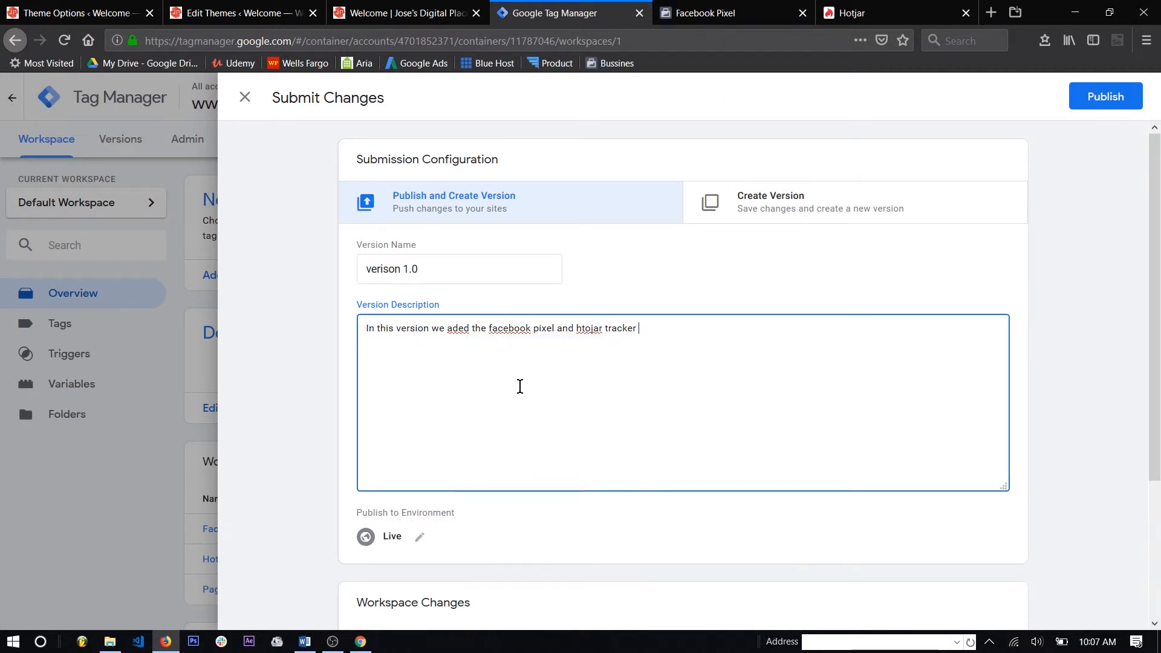
pyautogui.rightClick(594, 328)
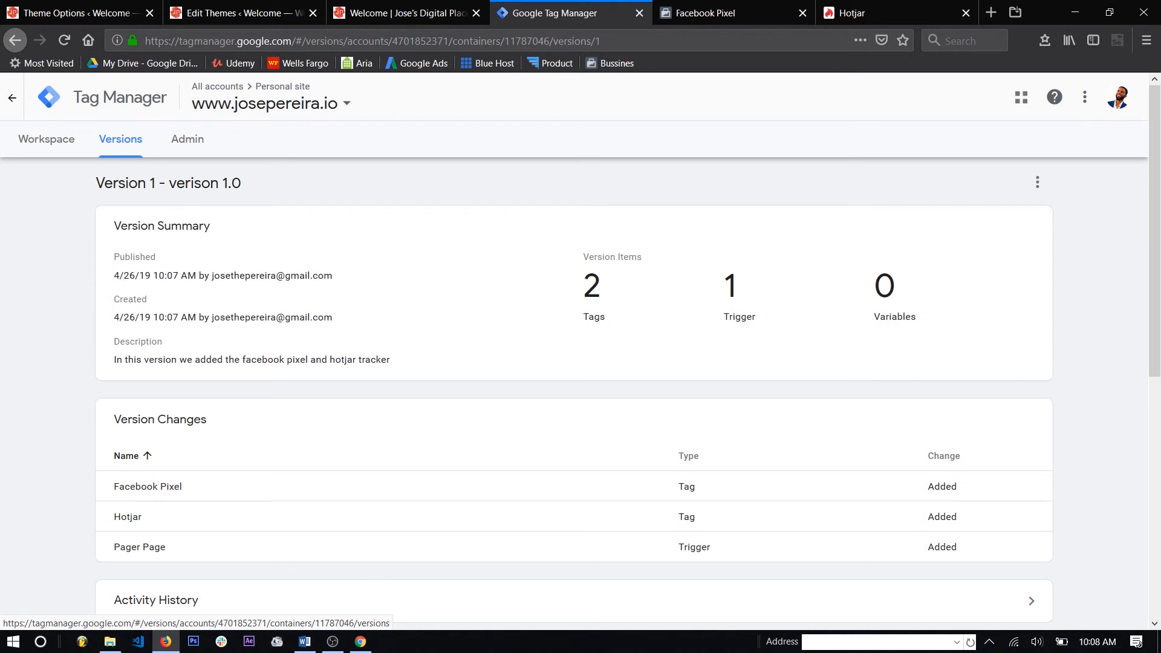
# Switch to Chrome and check the live home page's tags with Google Tag Assistant.
pyautogui.hotkey('alt', 'Tab')
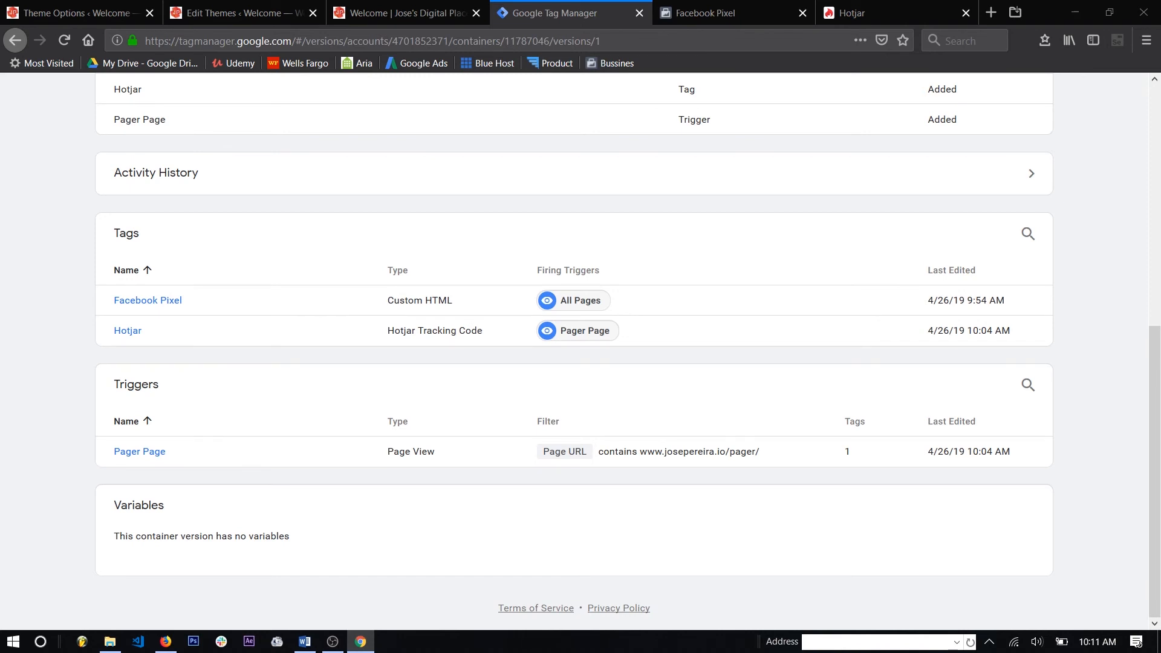
pyautogui.moveTo(1160, 342); pyautogui.dragTo(321, 2)
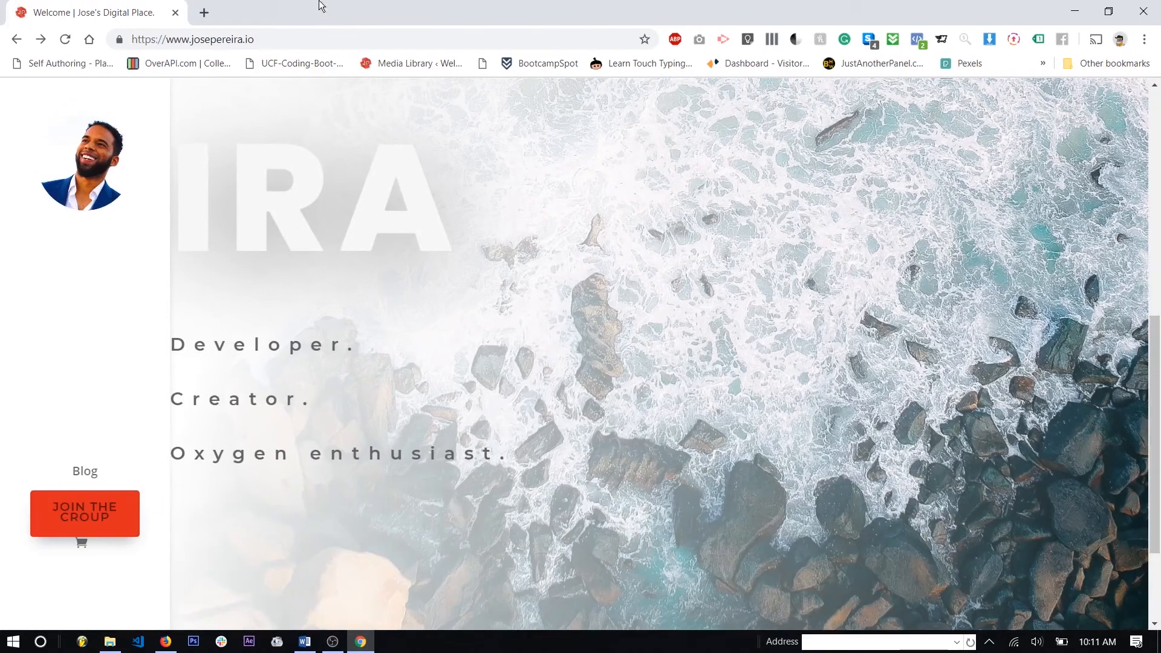
pyautogui.click(1038, 40)
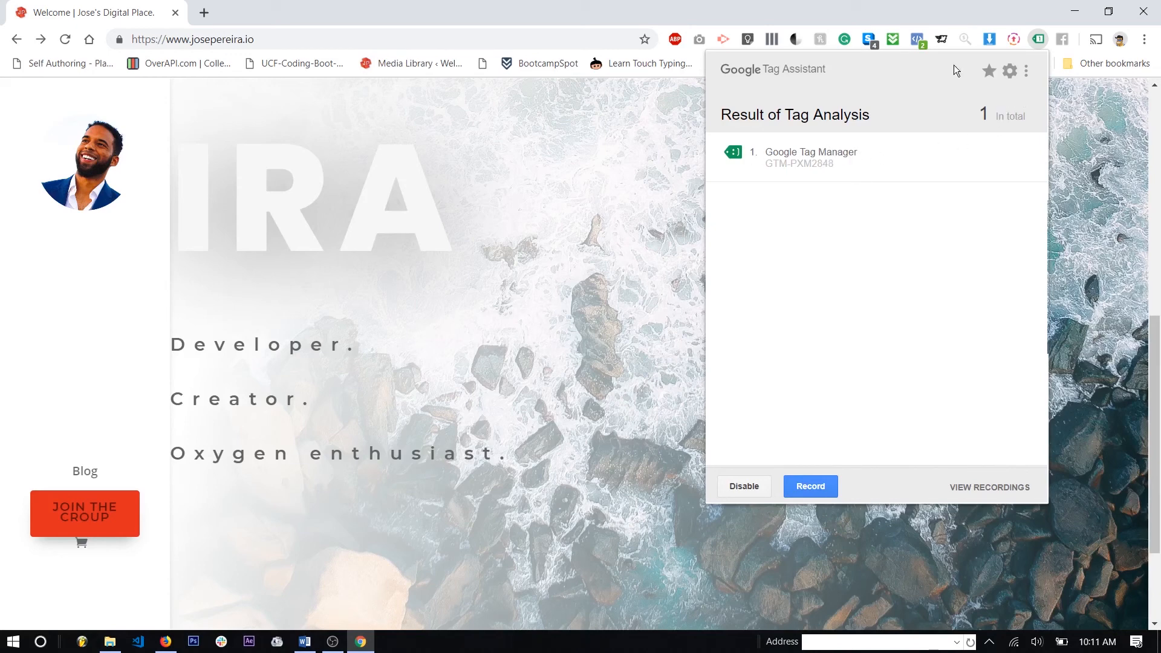
pyautogui.click(519, 6)
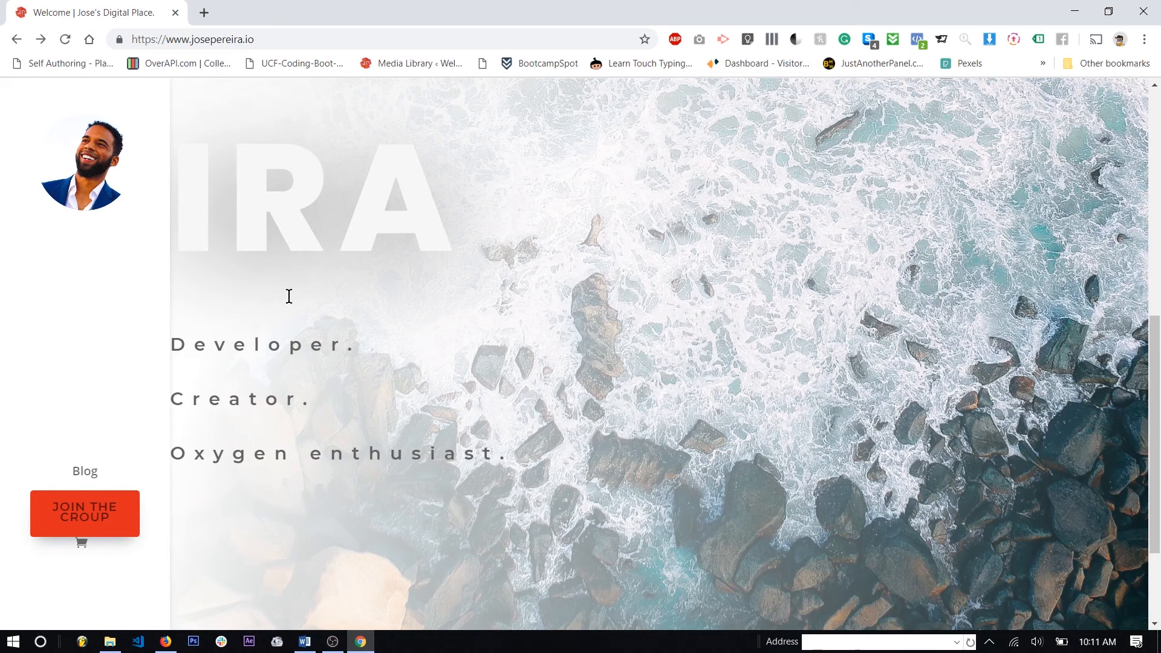
# Inspect the home page with Facebook Pixel Helper and highlight the detected Pixel ID.
pyautogui.scroll(5, 279, 305)
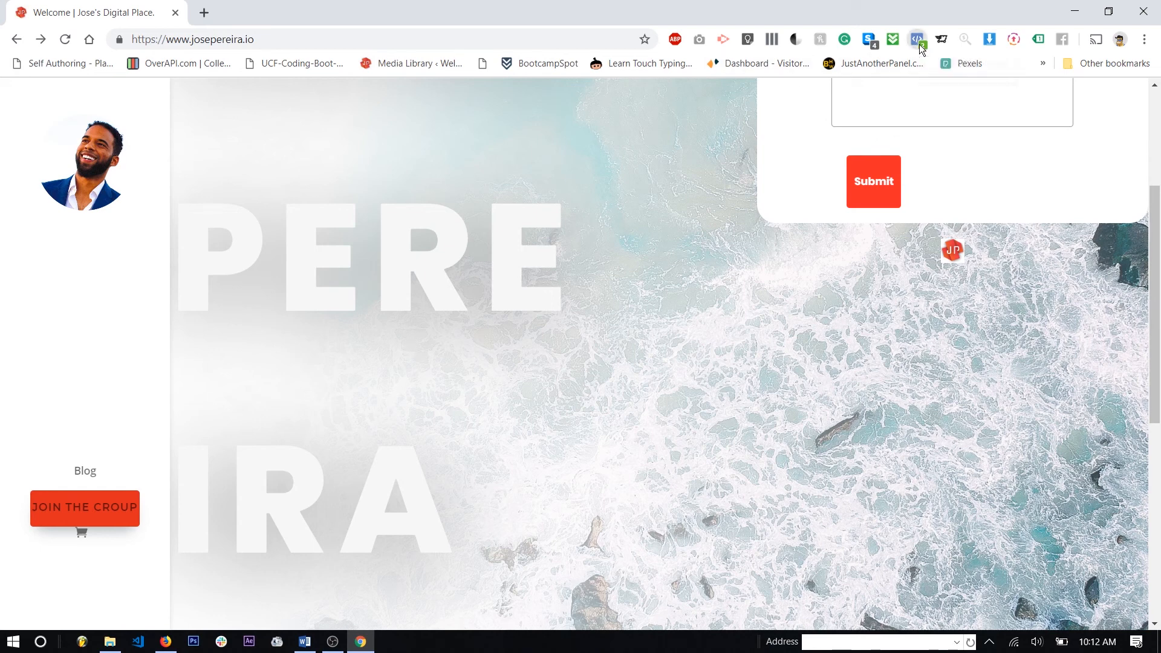
pyautogui.click(917, 40)
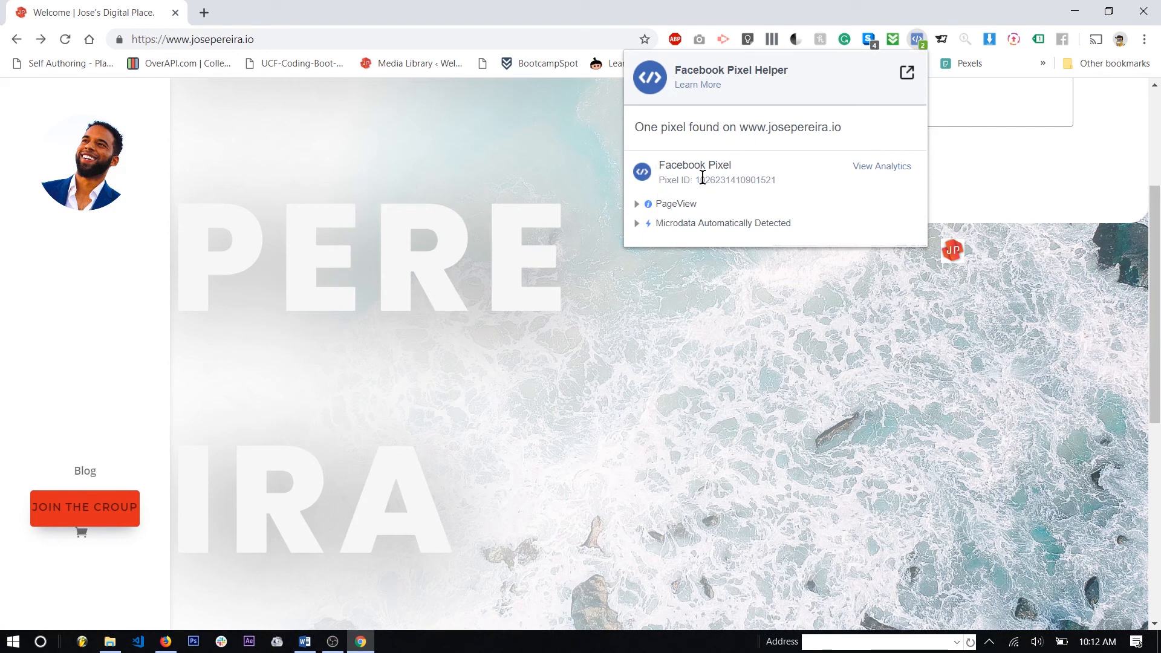
pyautogui.moveTo(695, 180); pyautogui.dragTo(773, 181)
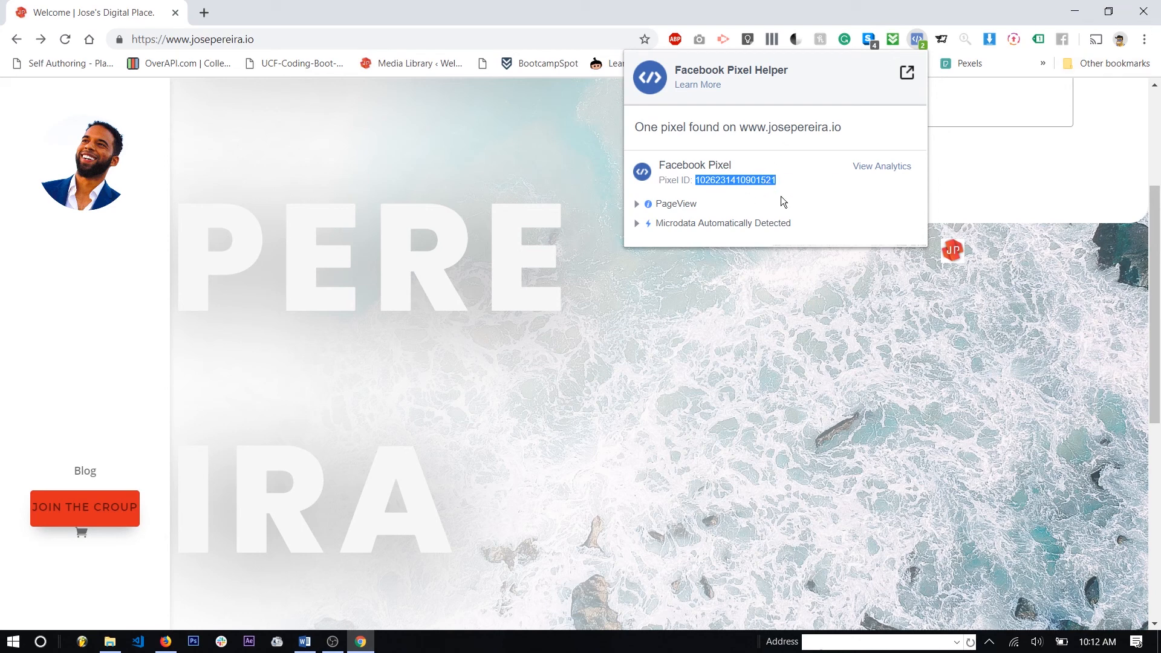
# Switch back to Firefox and compare the Pixel ID with the one in Facebook's Install Pixel code.
pyautogui.click(1065, 18)
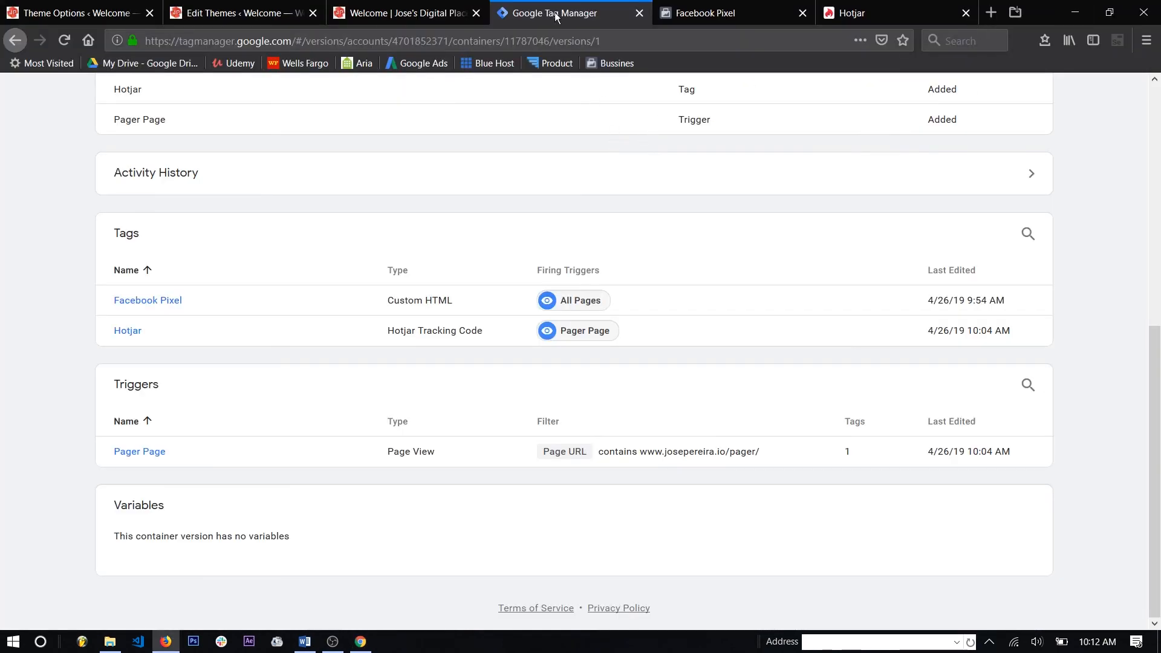
pyautogui.click(743, 19)
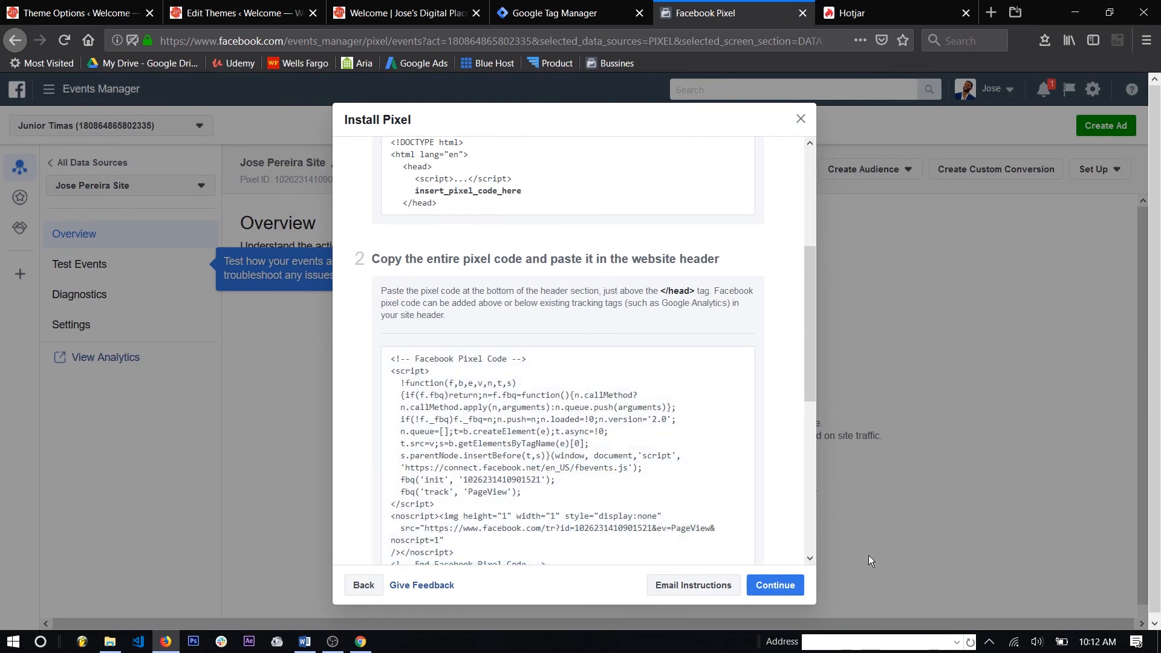
pyautogui.moveTo(572, 536)
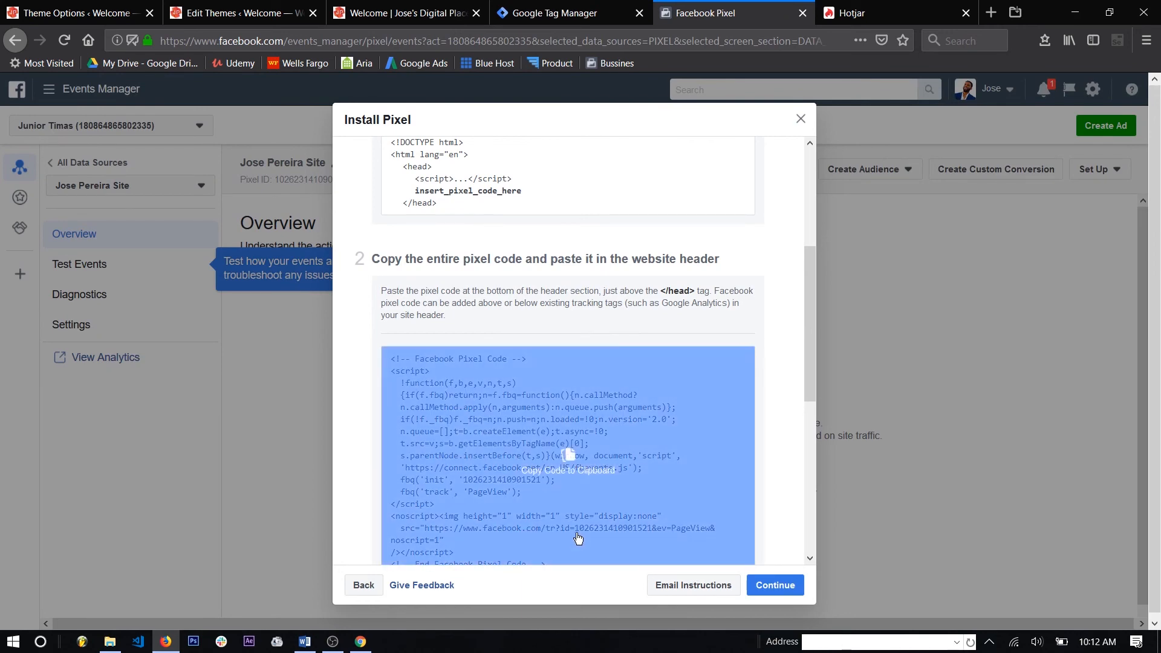